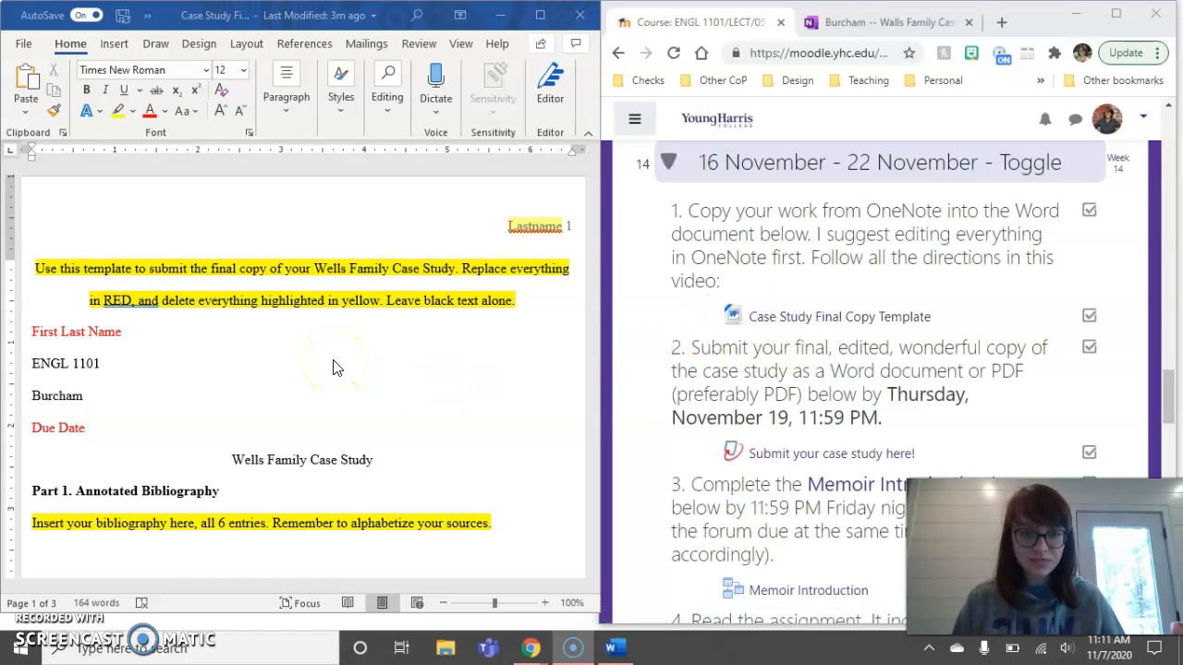
# - Bring the OneNote Walls Family Case Study notebook up beside the Word template
pyautogui.click(910, 20)
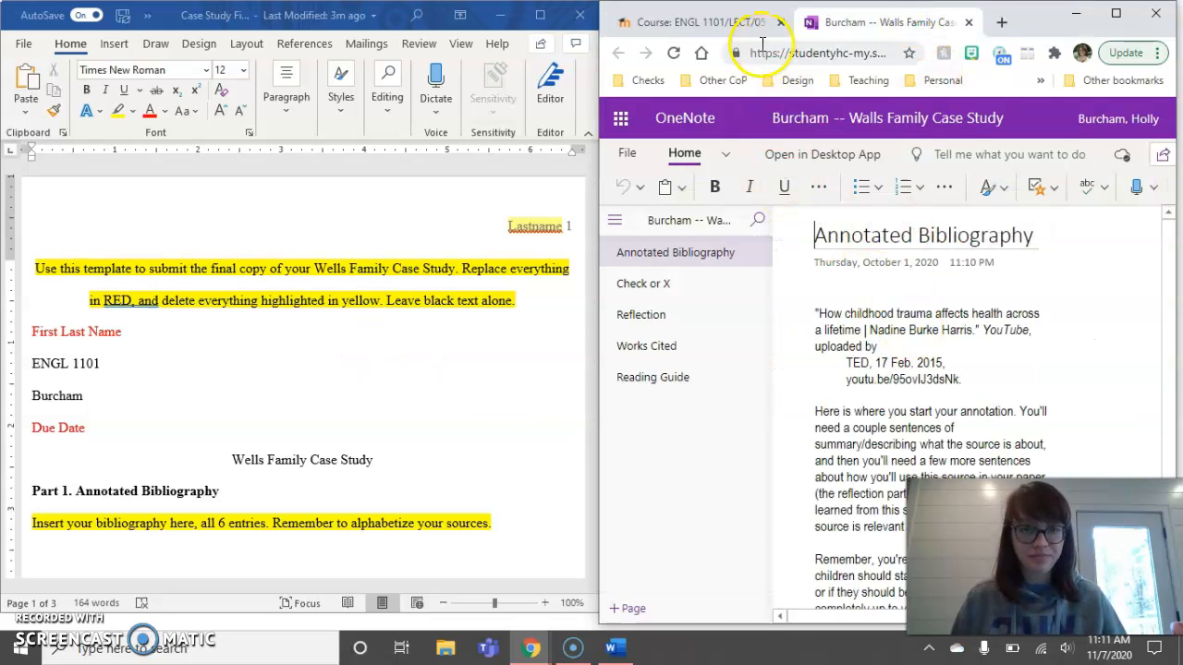
pyautogui.click(726, 21)
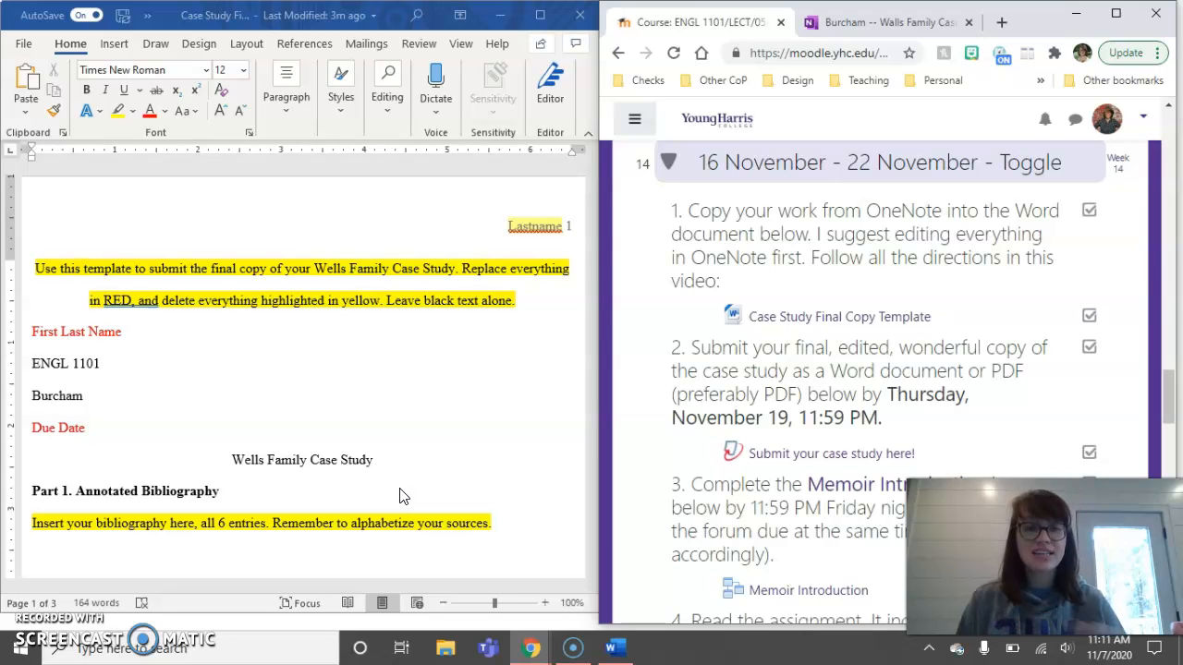
pyautogui.click(890, 25)
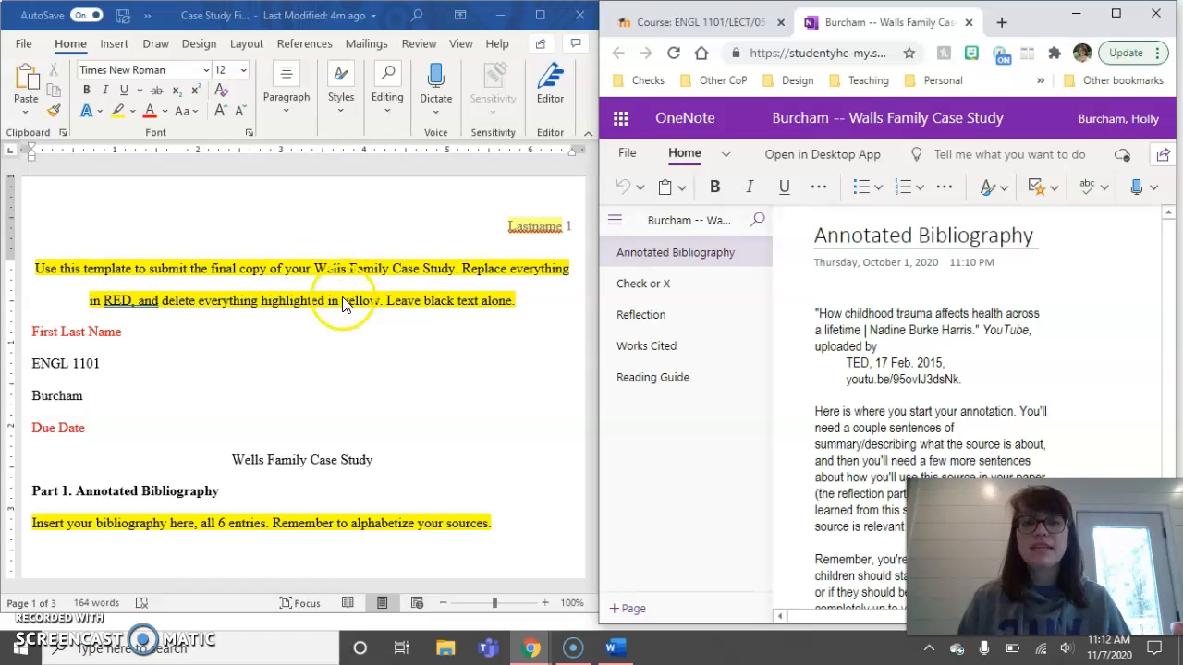
pyautogui.click(350, 331)
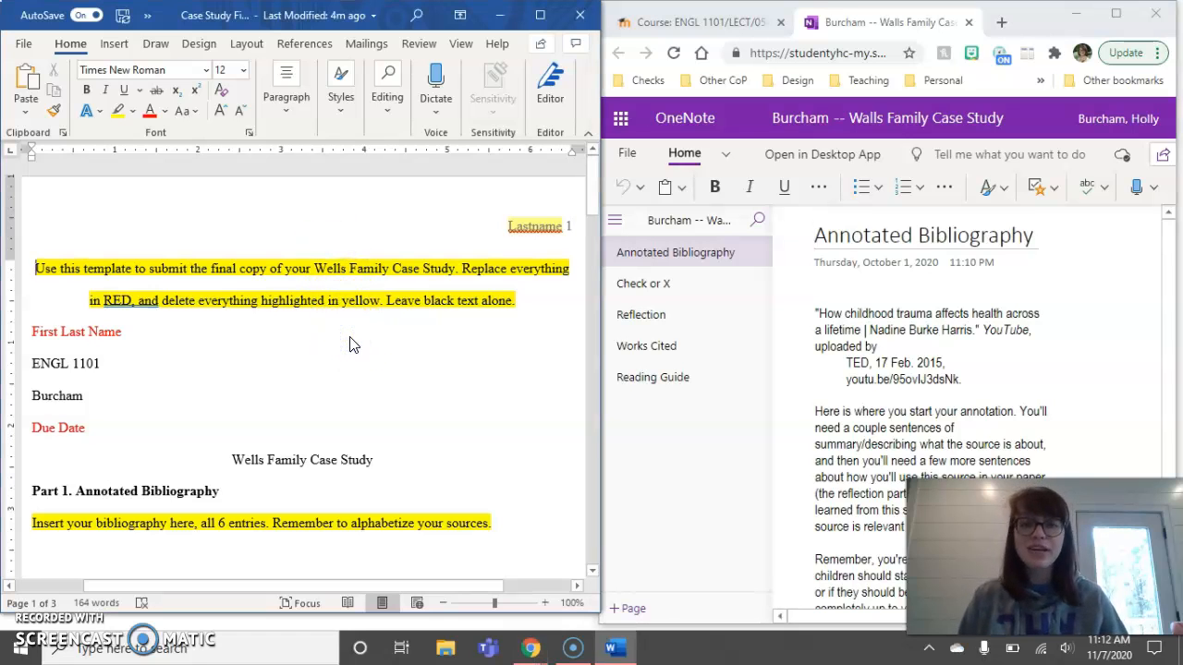
# - Replace the header's 'Lastname' placeholder with the student's surname
pyautogui.doubleClick(423, 203)
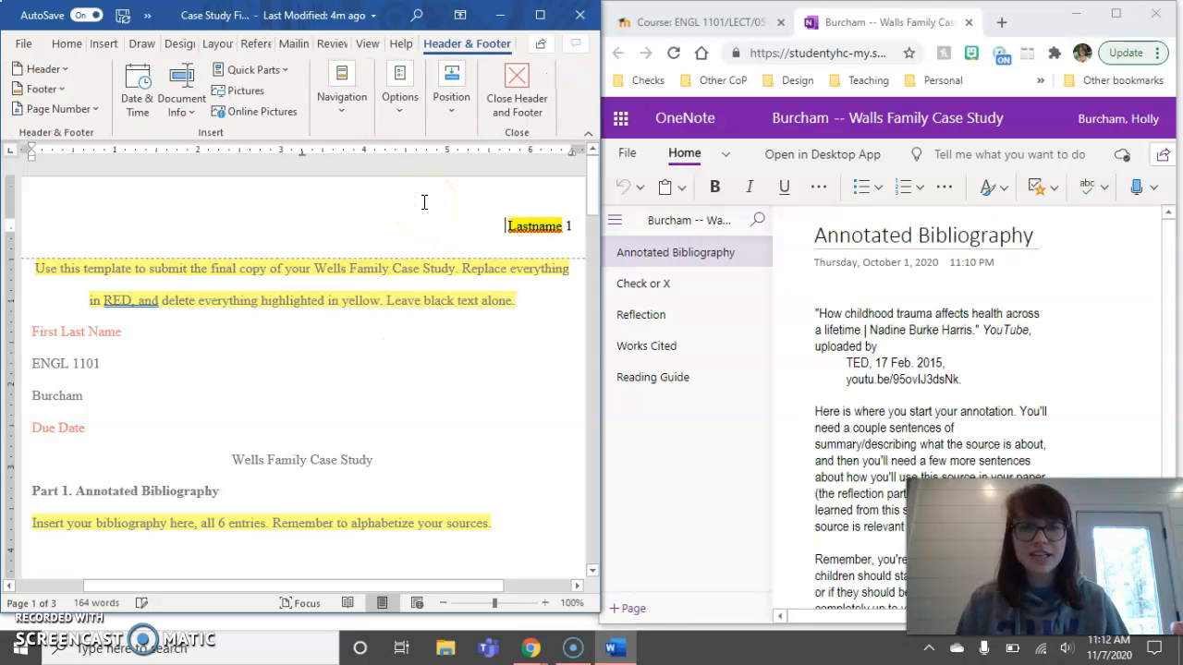
pyautogui.doubleClick(533, 227)
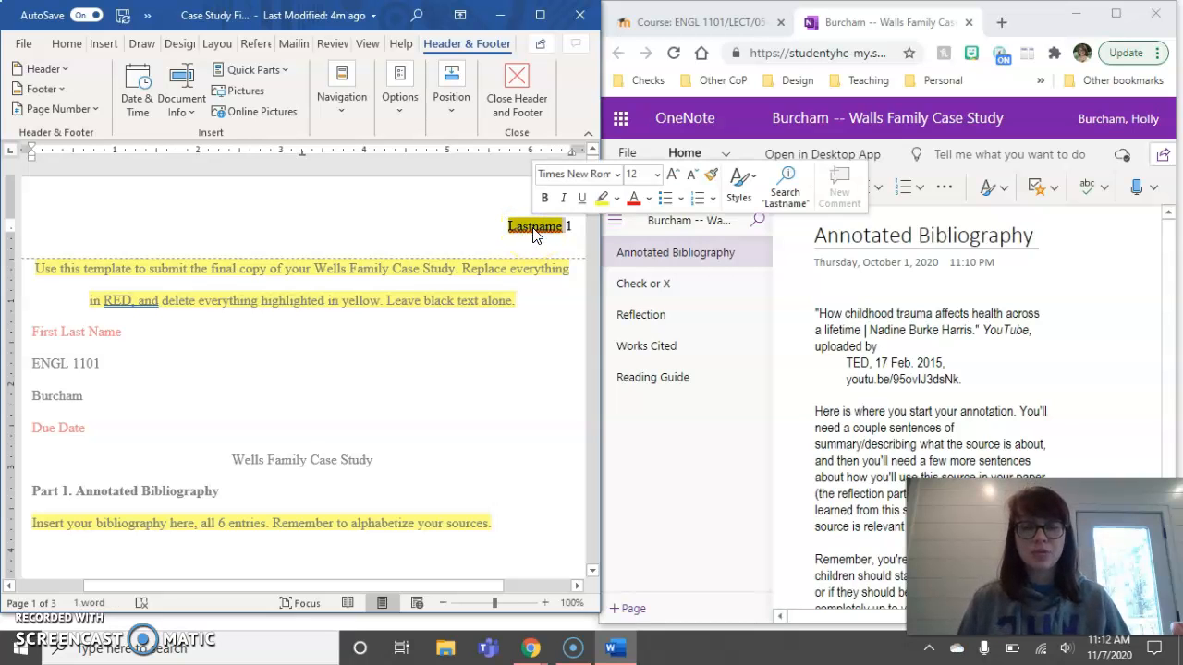
pyautogui.write('Burcham')
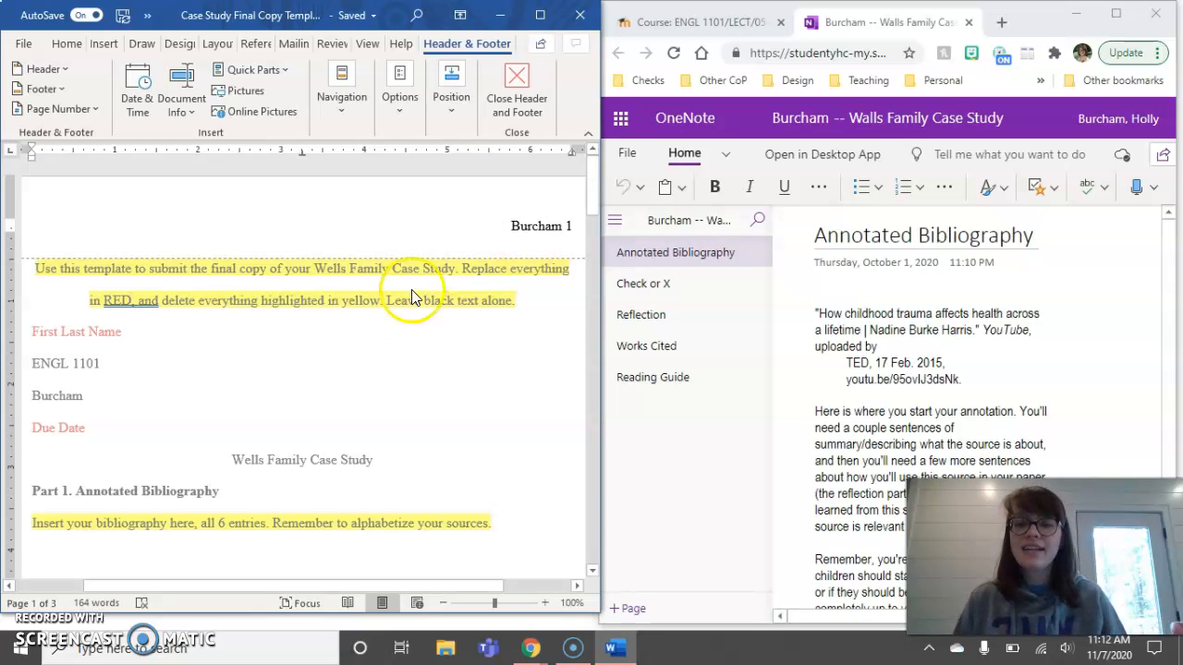
# - Fill in the student's full name and the due date 16 November 2020
pyautogui.click(298, 342)
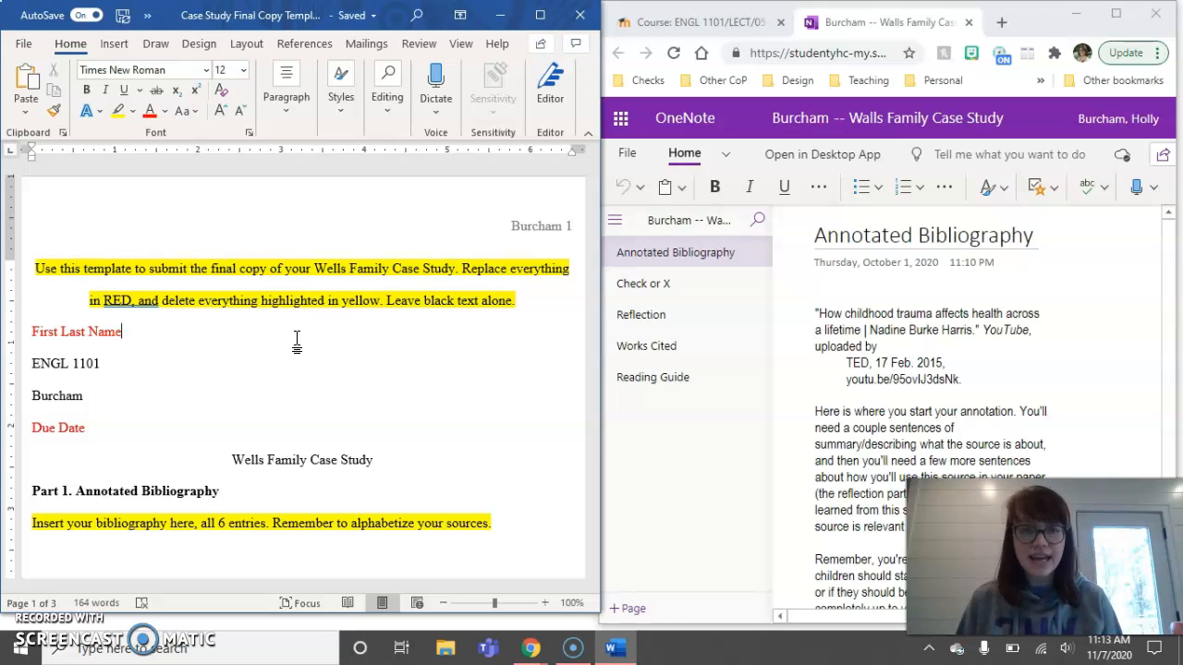
pyautogui.moveTo(121, 331); pyautogui.dragTo(31, 330)
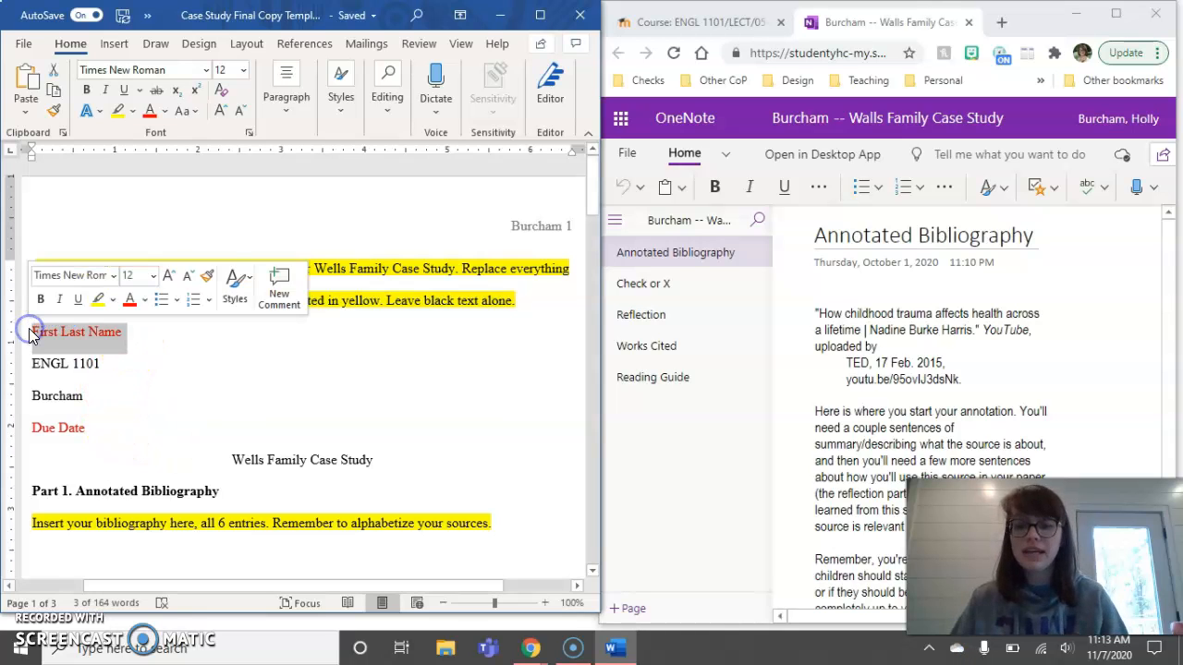
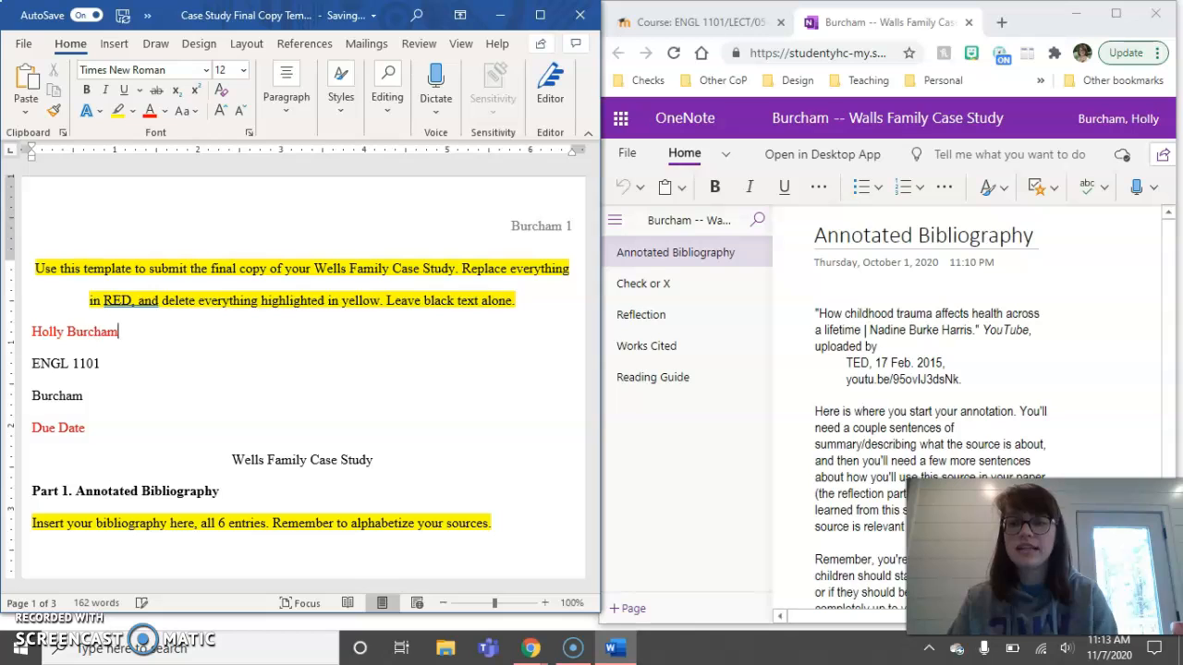
pyautogui.click(85, 428)
pyautogui.moveTo(86, 428); pyautogui.dragTo(34, 428)
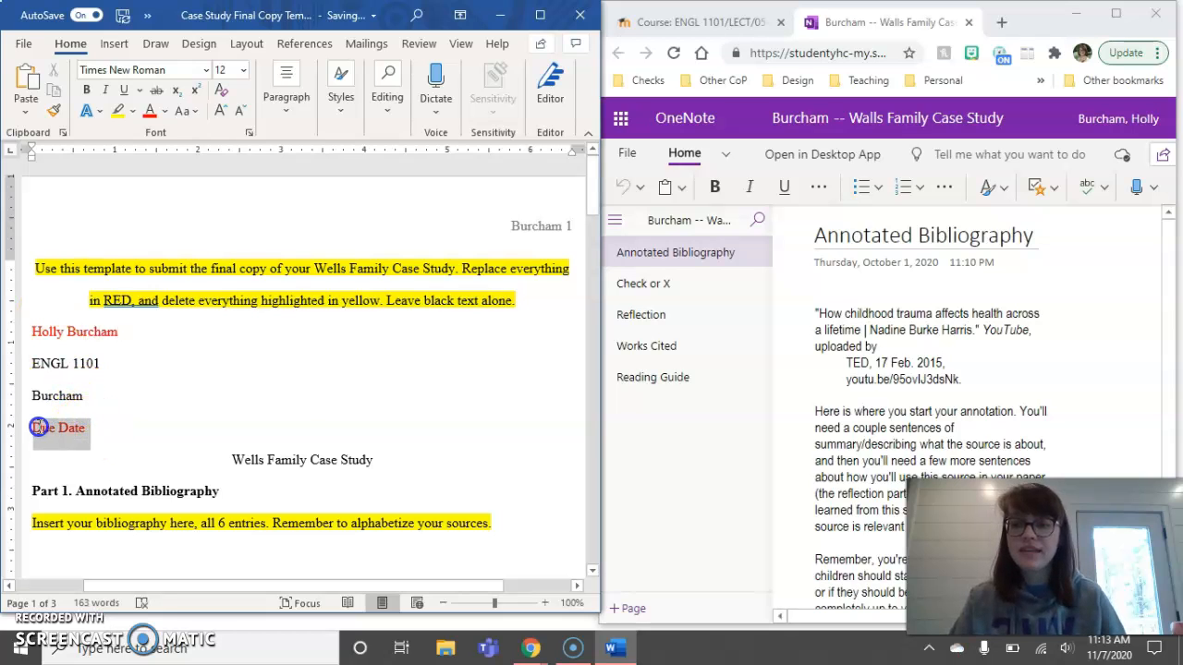
pyautogui.write('16 N')
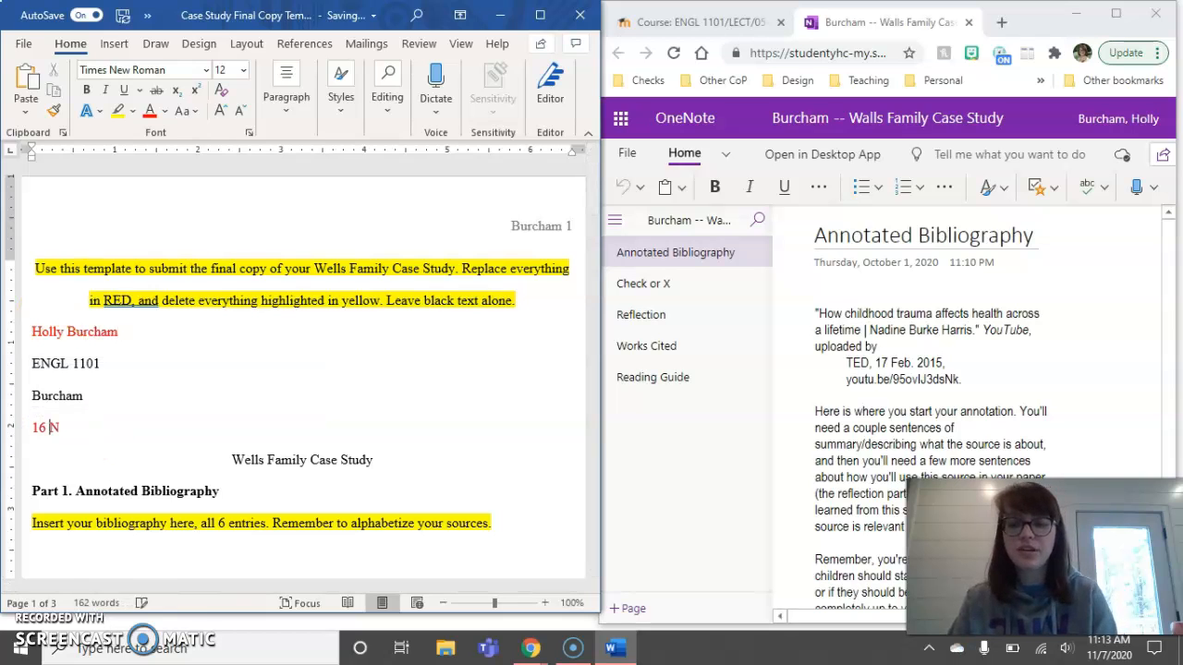
pyautogui.write('ovember 2020')
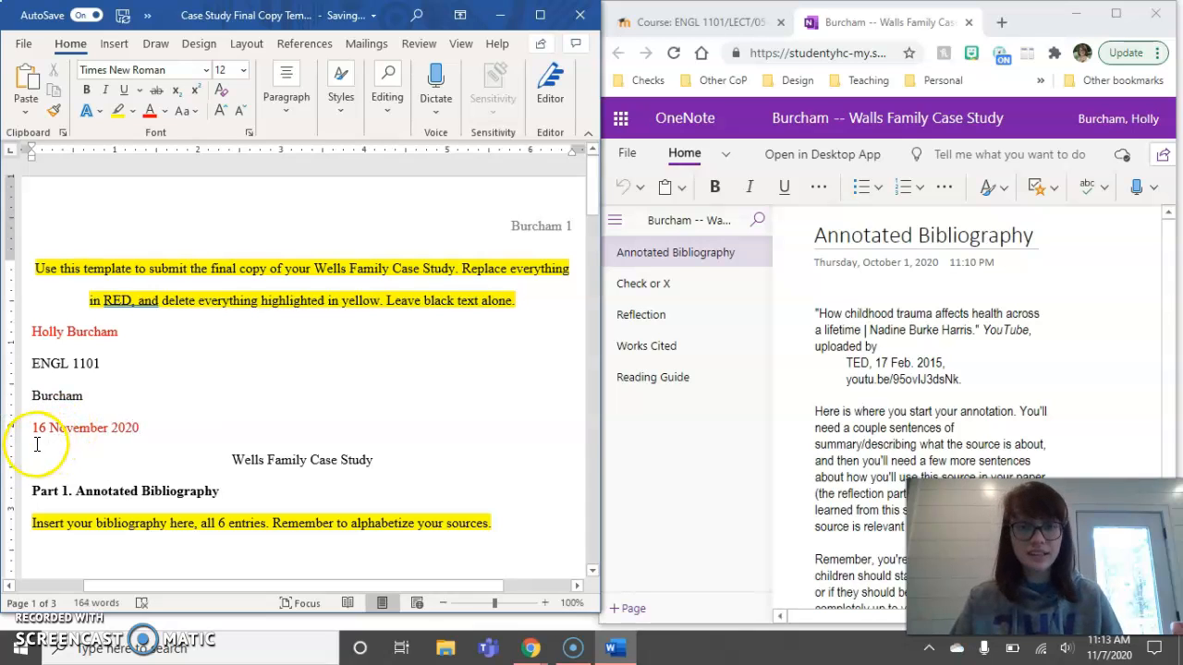
# - Set the four heading lines' font colour to Automatic black
pyautogui.moveTo(145, 427); pyautogui.dragTo(34, 347)
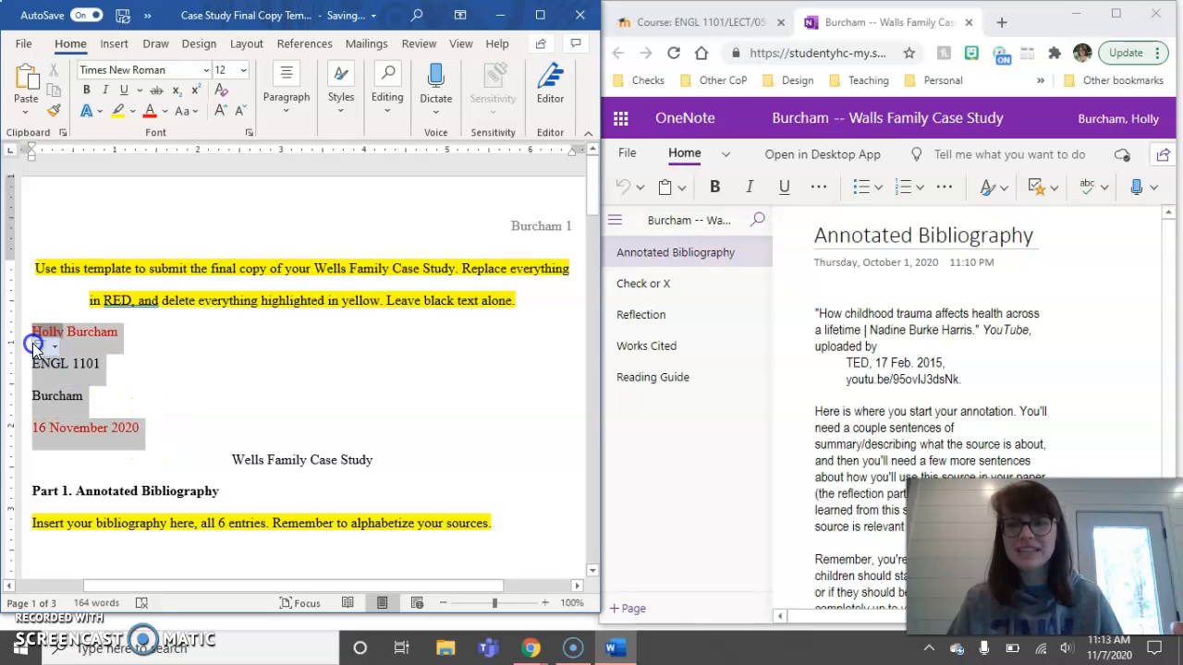
pyautogui.click(163, 112)
pyautogui.click(160, 134)
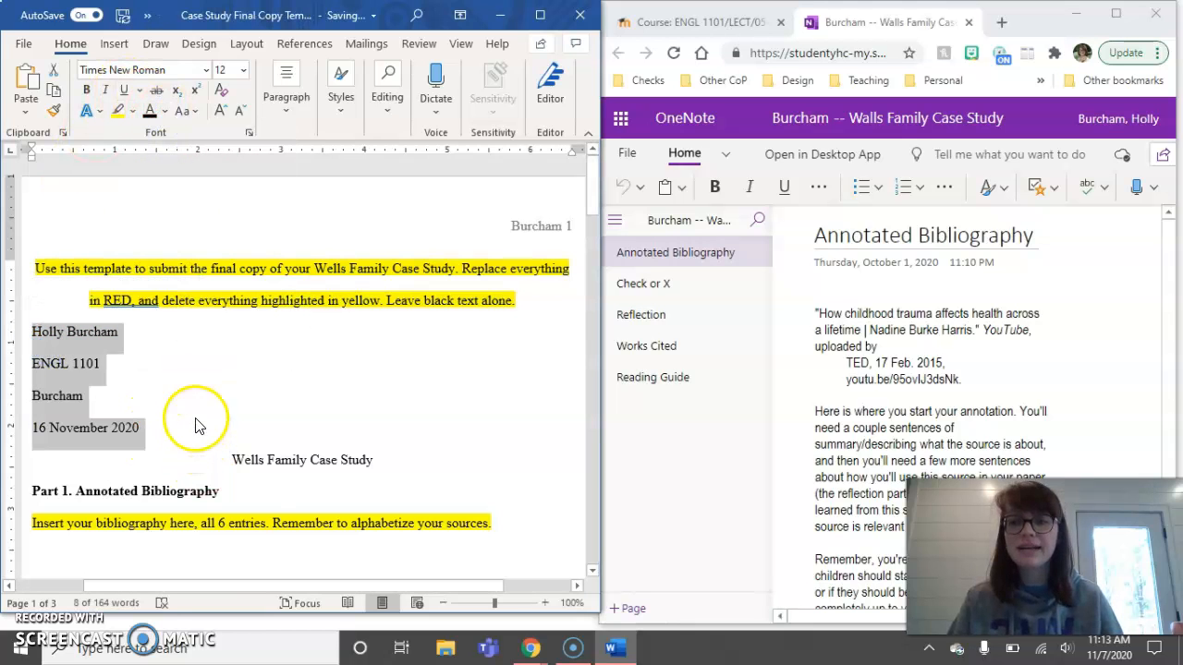
pyautogui.click(202, 413)
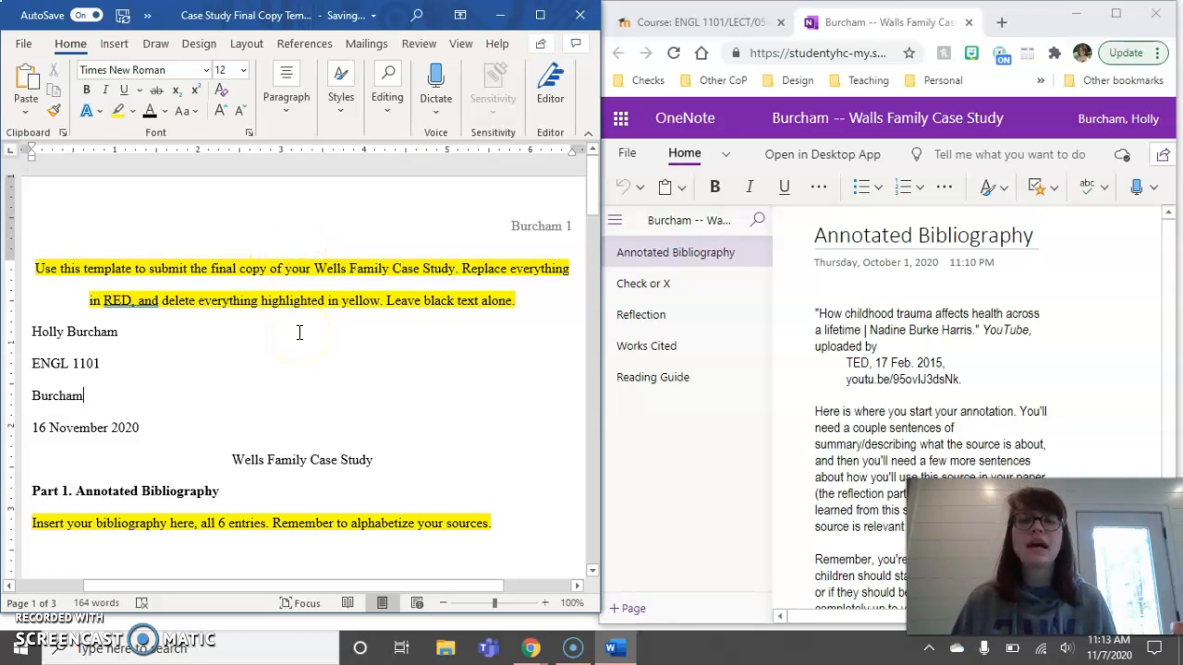
pyautogui.scroll(-2, 299, 335)
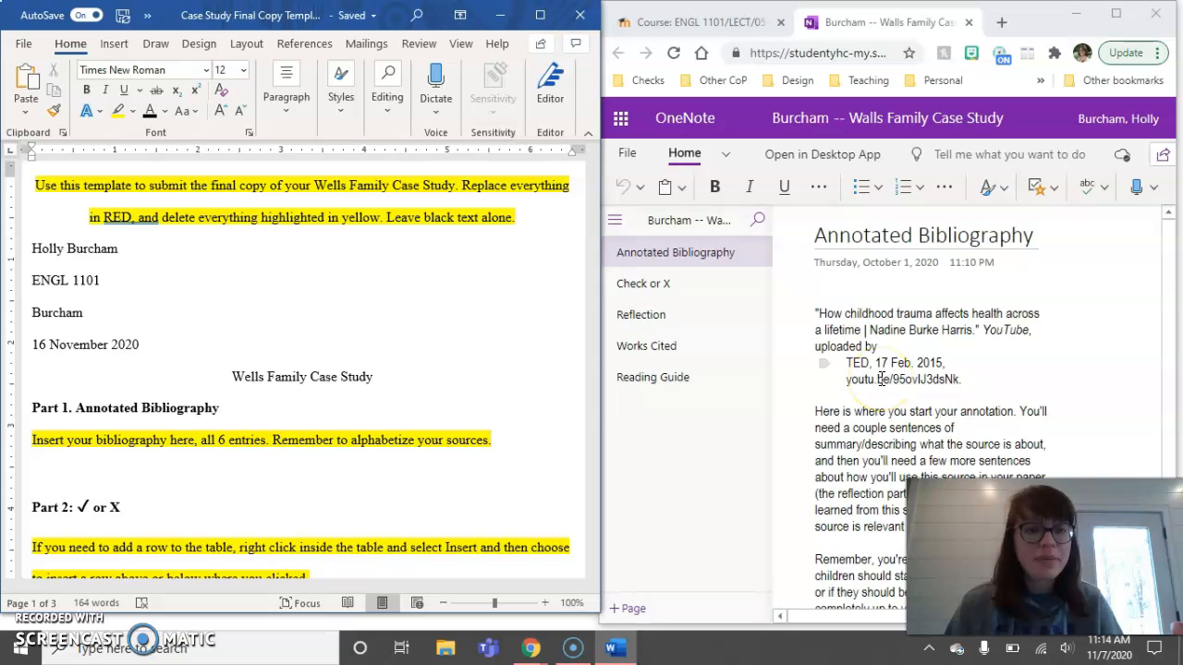
pyautogui.scroll(-3, 881, 380)
pyautogui.scroll(2, 876, 277)
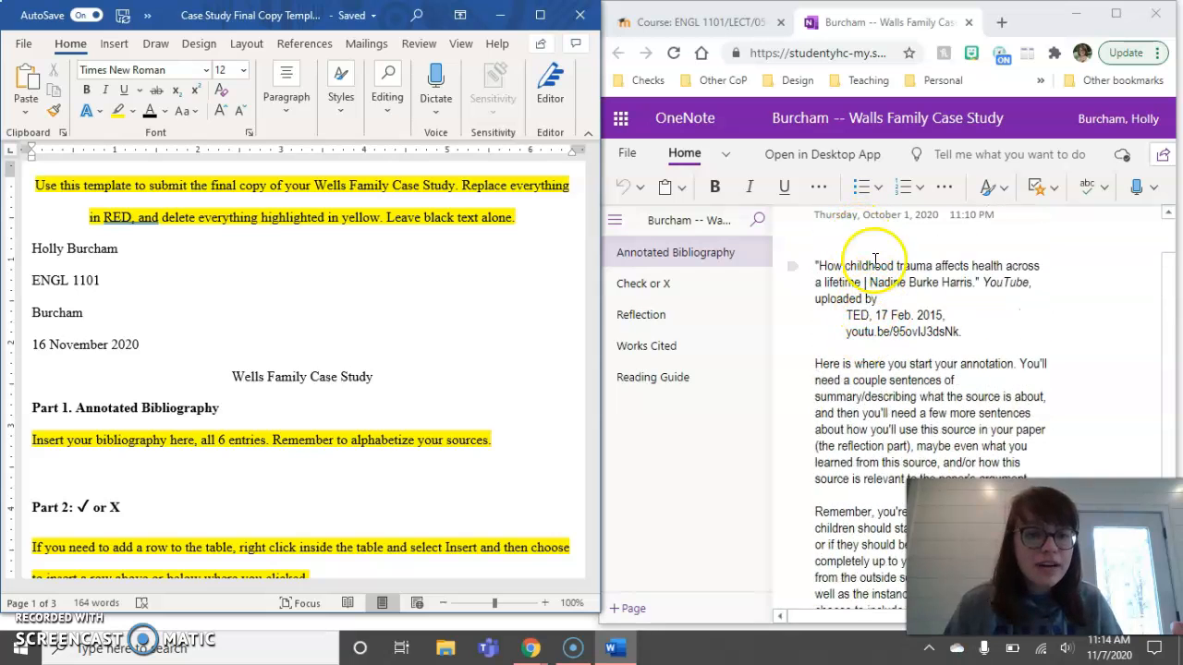
pyautogui.click(848, 396)
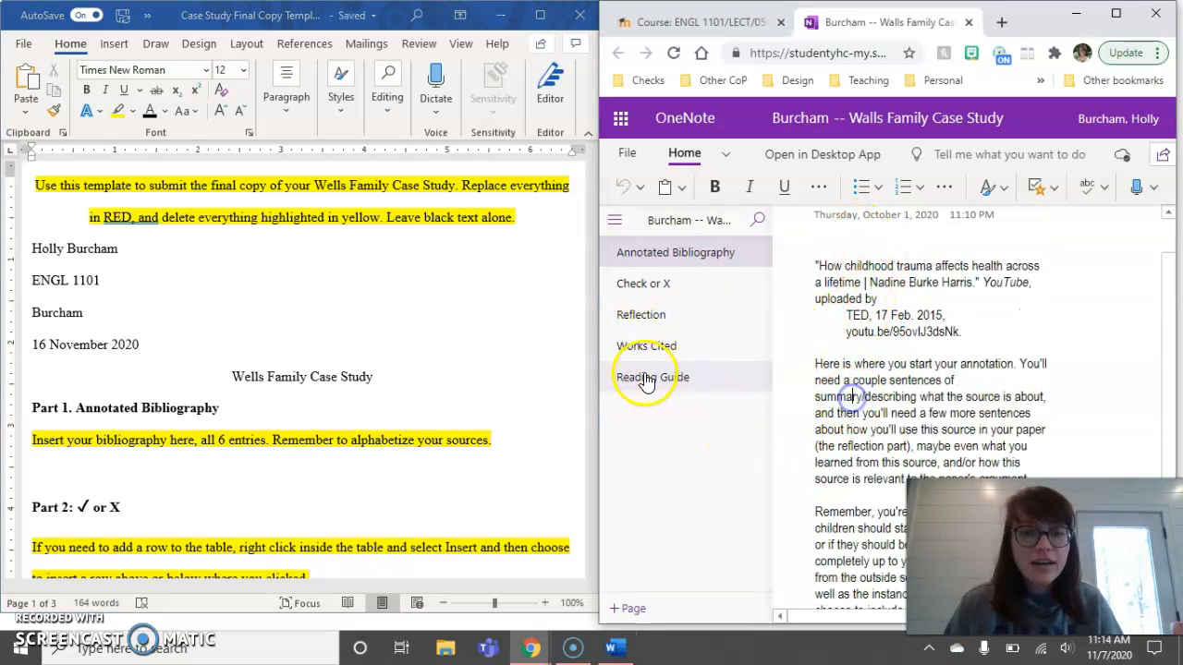
pyautogui.click(601, 375)
pyautogui.moveTo(598, 372); pyautogui.dragTo(185, 336)
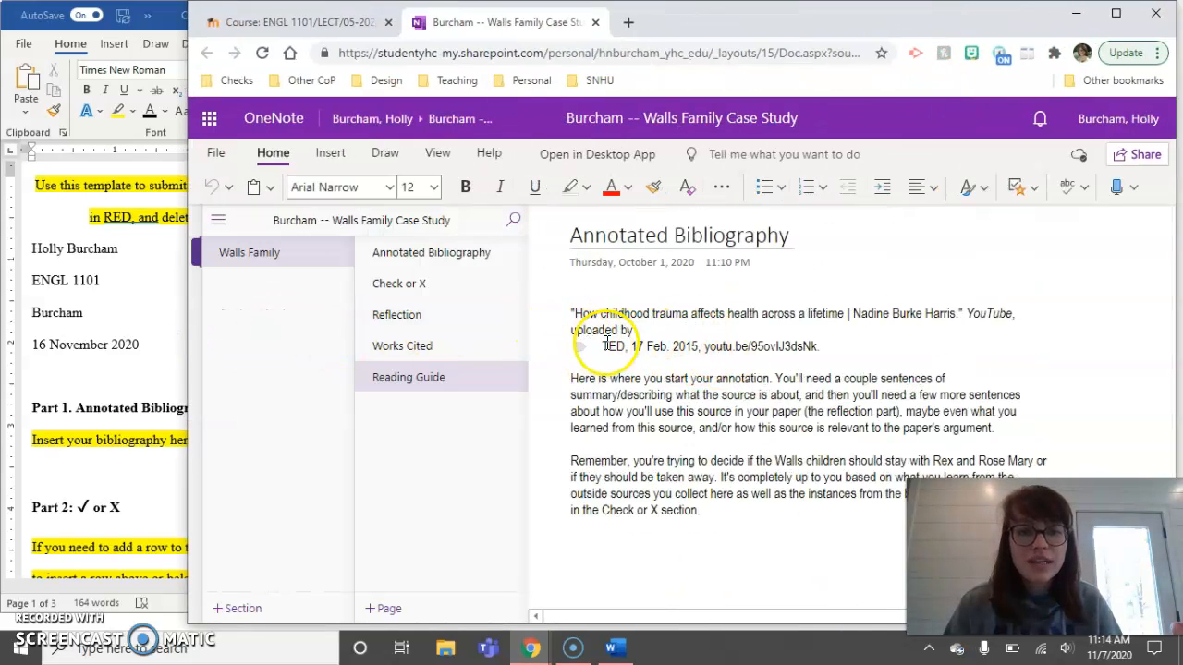
pyautogui.moveTo(188, 329); pyautogui.dragTo(14, 325)
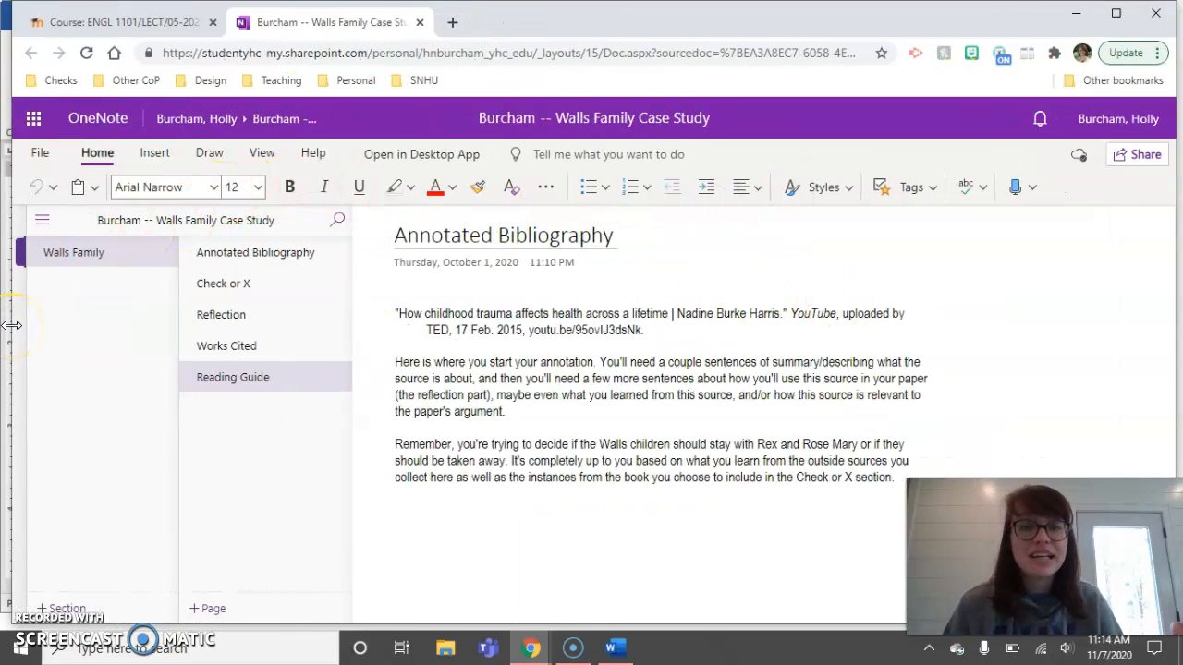
pyautogui.moveTo(10, 329); pyautogui.dragTo(596, 329)
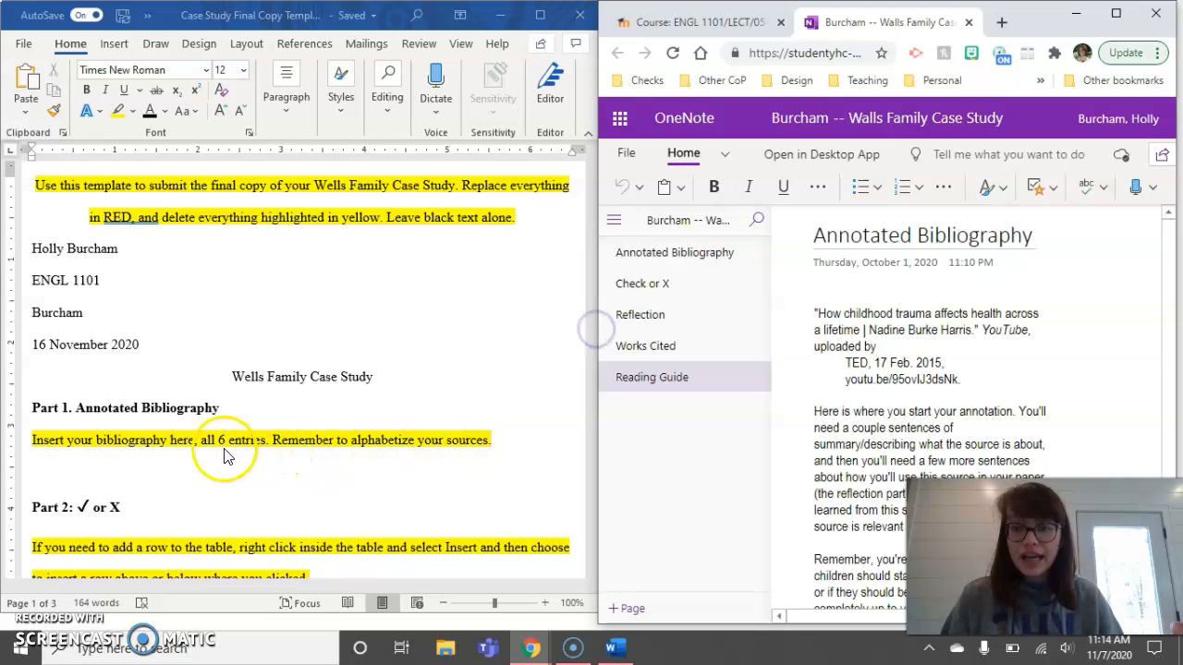
# - Delete the yellow bibliography instruction line under Part 1
pyautogui.click(250, 442)
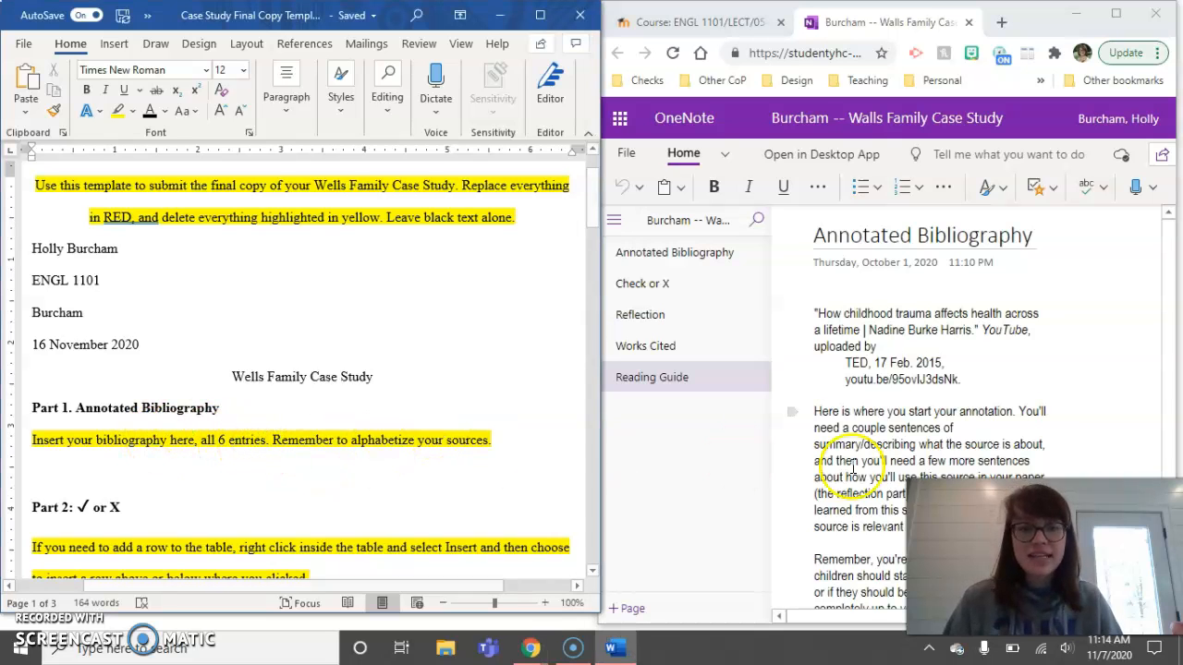
pyautogui.scroll(-3, 852, 466)
pyautogui.scroll(3, 859, 460)
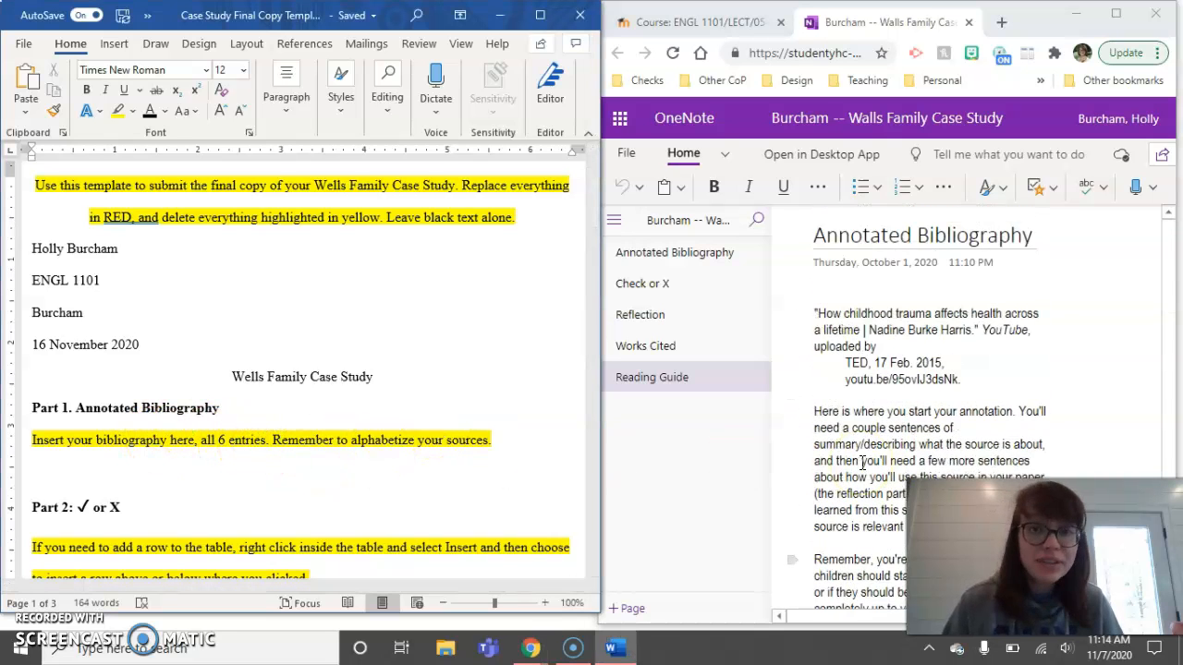
pyautogui.click(351, 445)
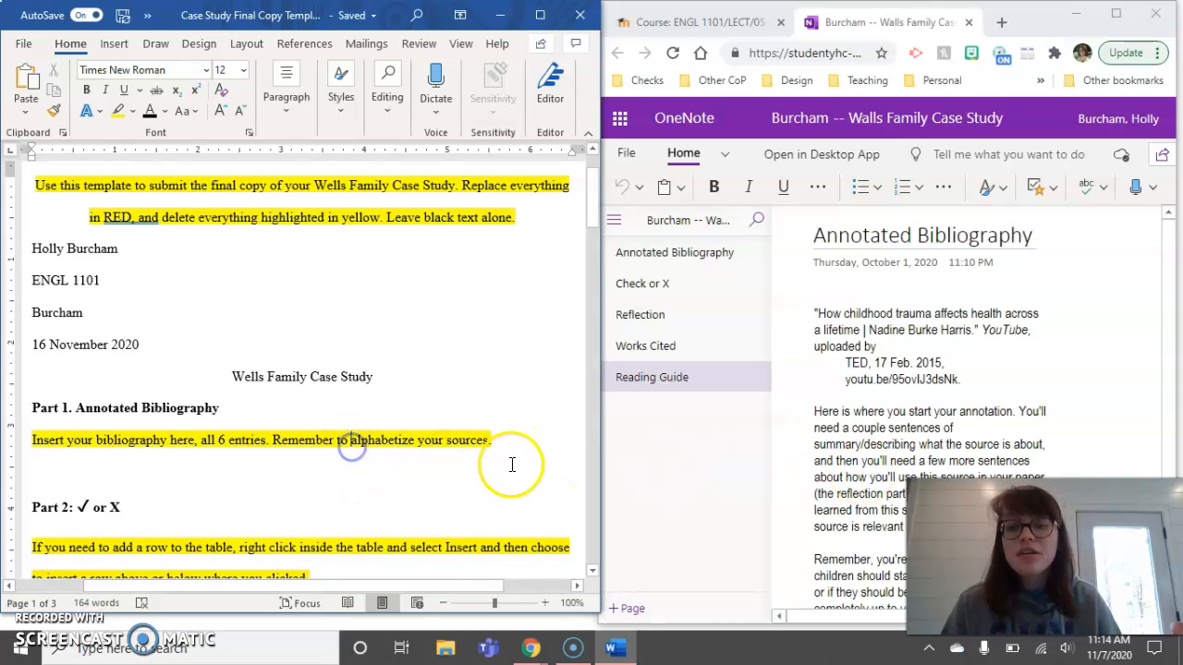
pyautogui.moveTo(492, 440); pyautogui.dragTo(44, 444)
pyautogui.press('BackSpace')
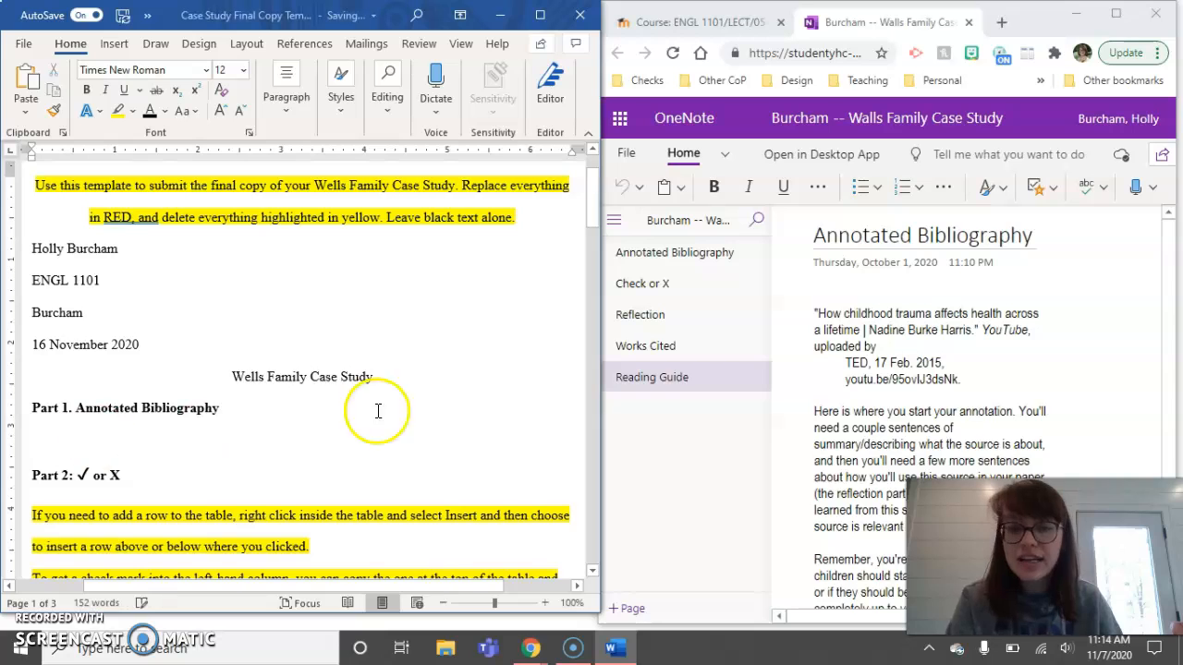
# - Copy the first citation from the OneNote annotated bibliography
pyautogui.click(859, 330)
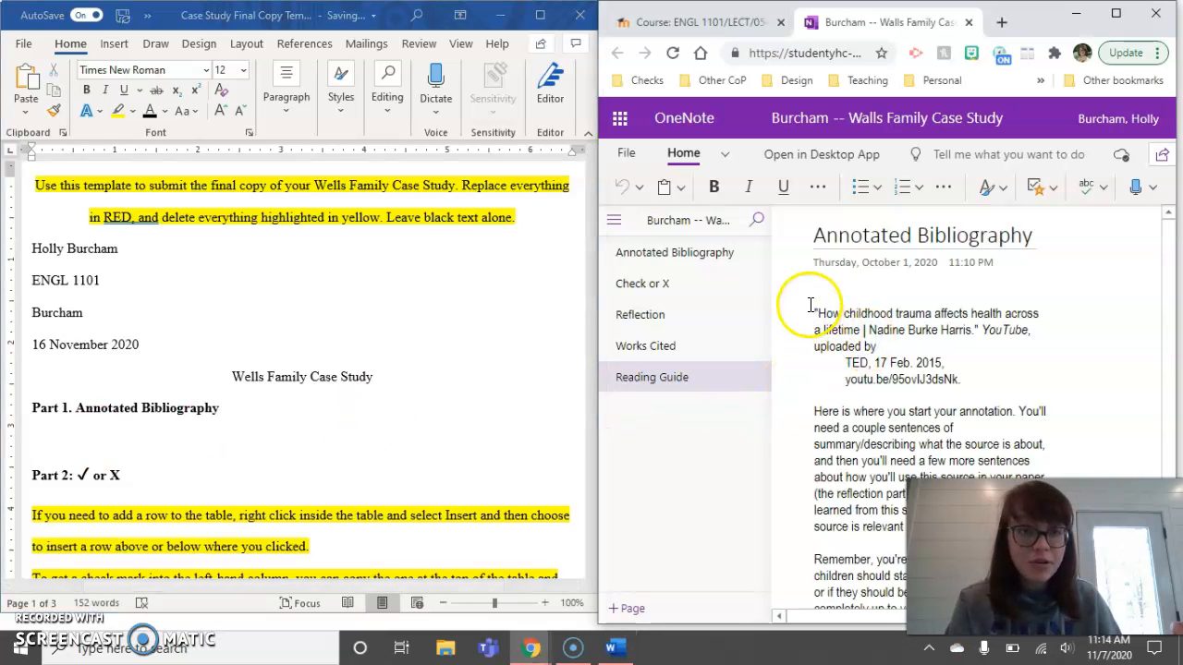
pyautogui.moveTo(797, 311); pyautogui.dragTo(969, 376)
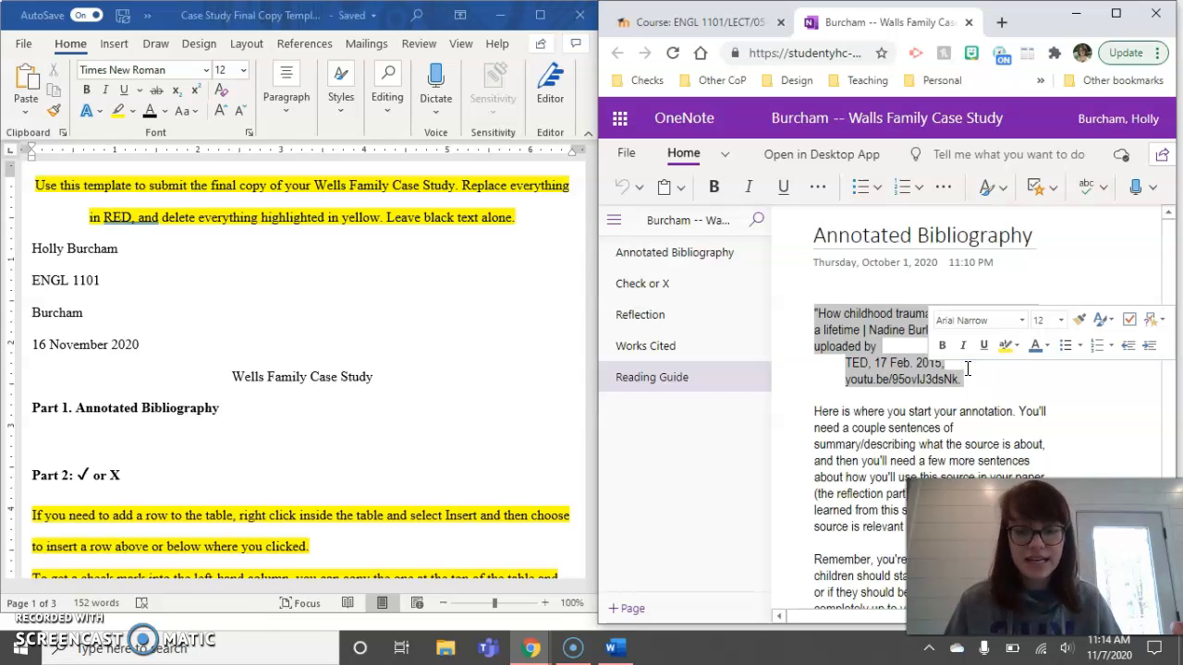
pyautogui.rightClick(852, 329)
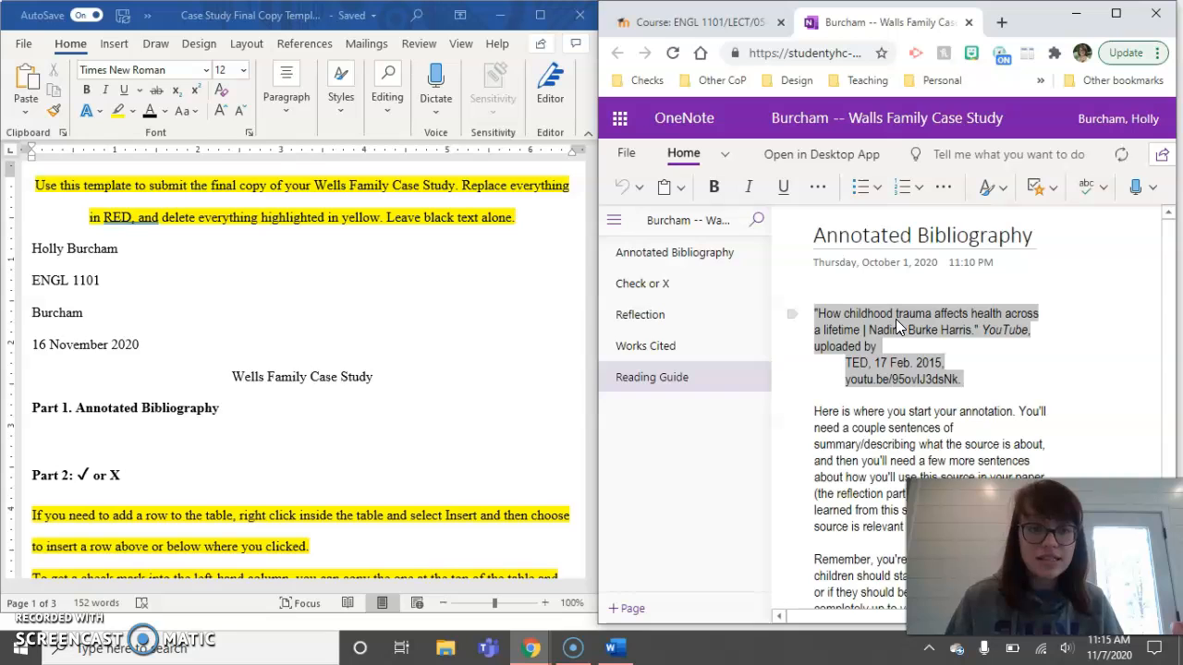
# - Paste the TED talk citation onto the empty line under Part 1
pyautogui.click(125, 436)
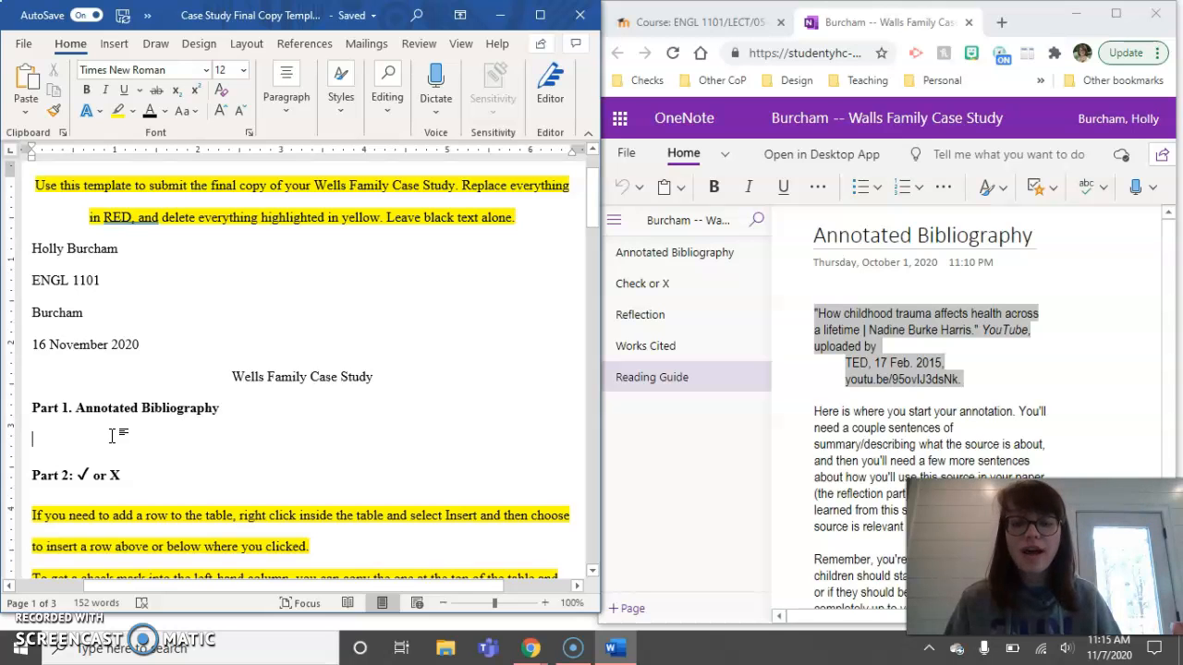
pyautogui.write('"How childhood trauma affects health across a lifetime | Nadine Burke Harris." YouTube, uploaded by TED, 17 Feb. 2015, youtu.be/95ovIJ3dsNk.')
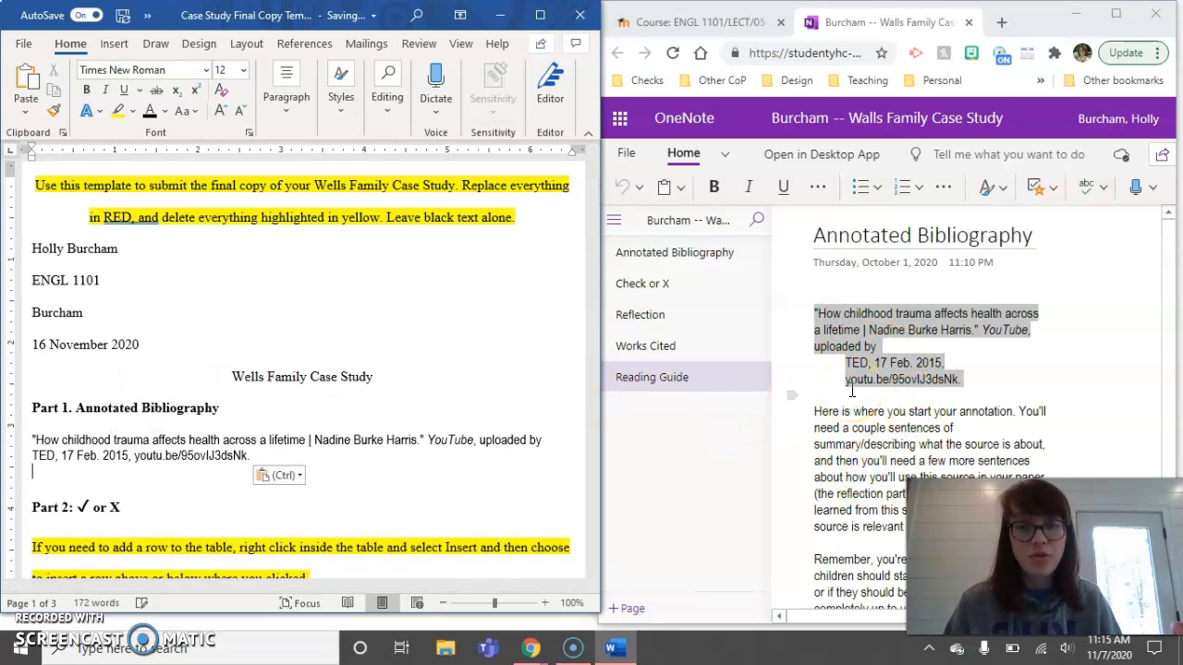
pyautogui.scroll(-1, 207, 431)
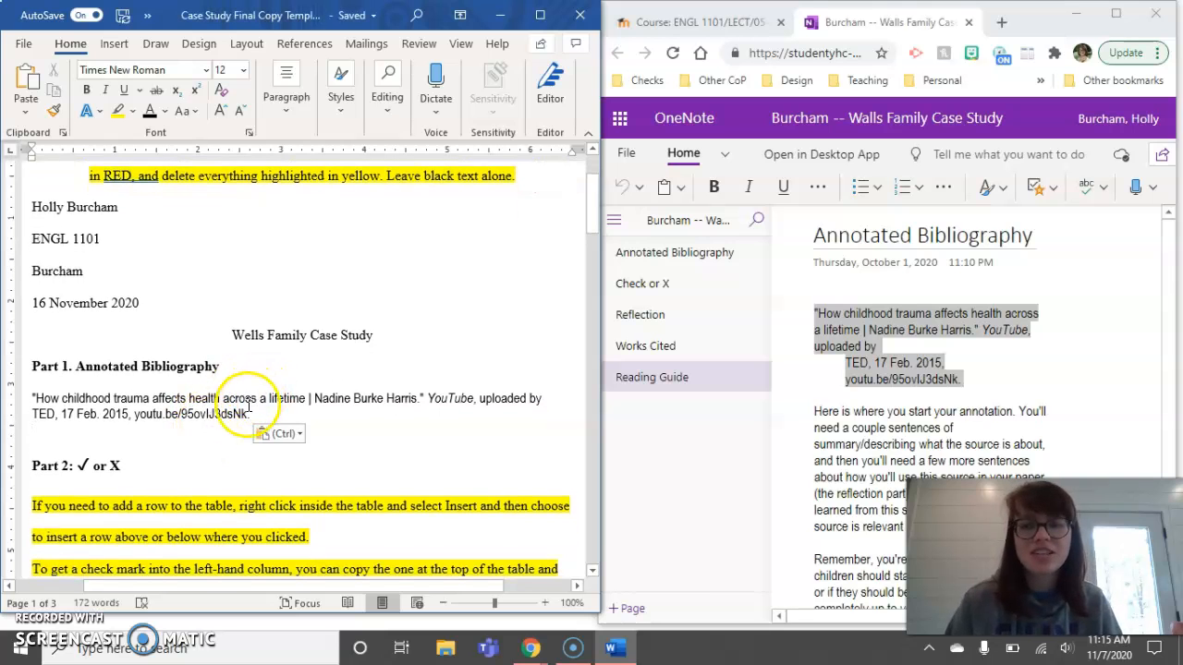
pyautogui.moveTo(250, 414); pyautogui.dragTo(57, 395)
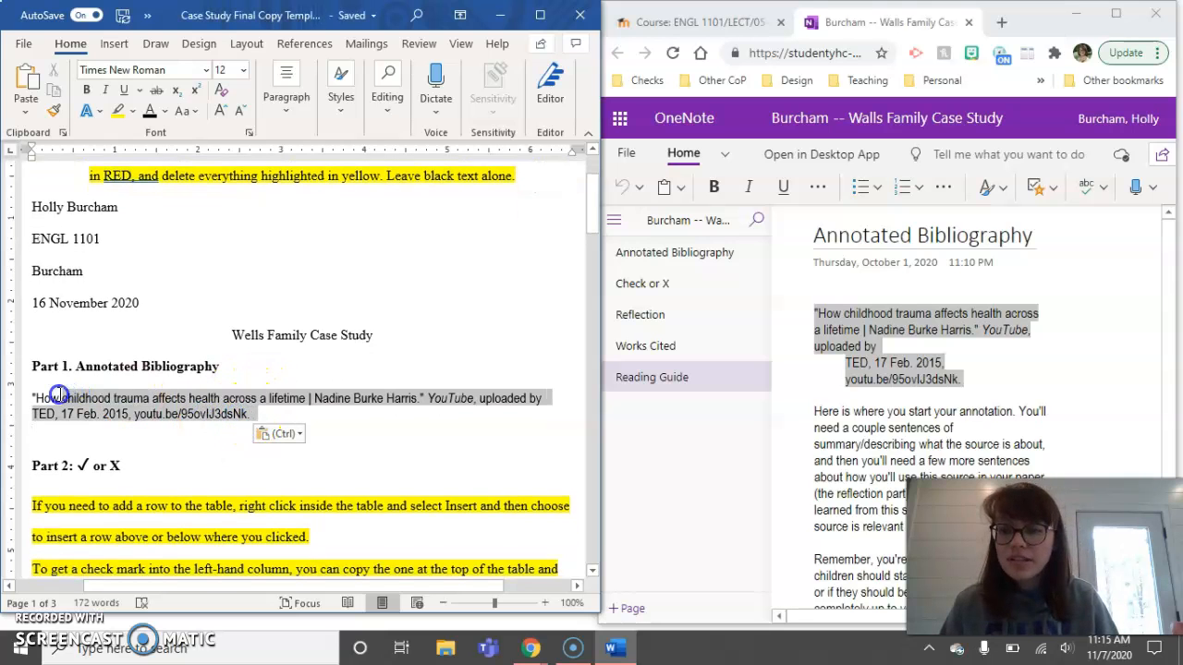
pyautogui.click(291, 386)
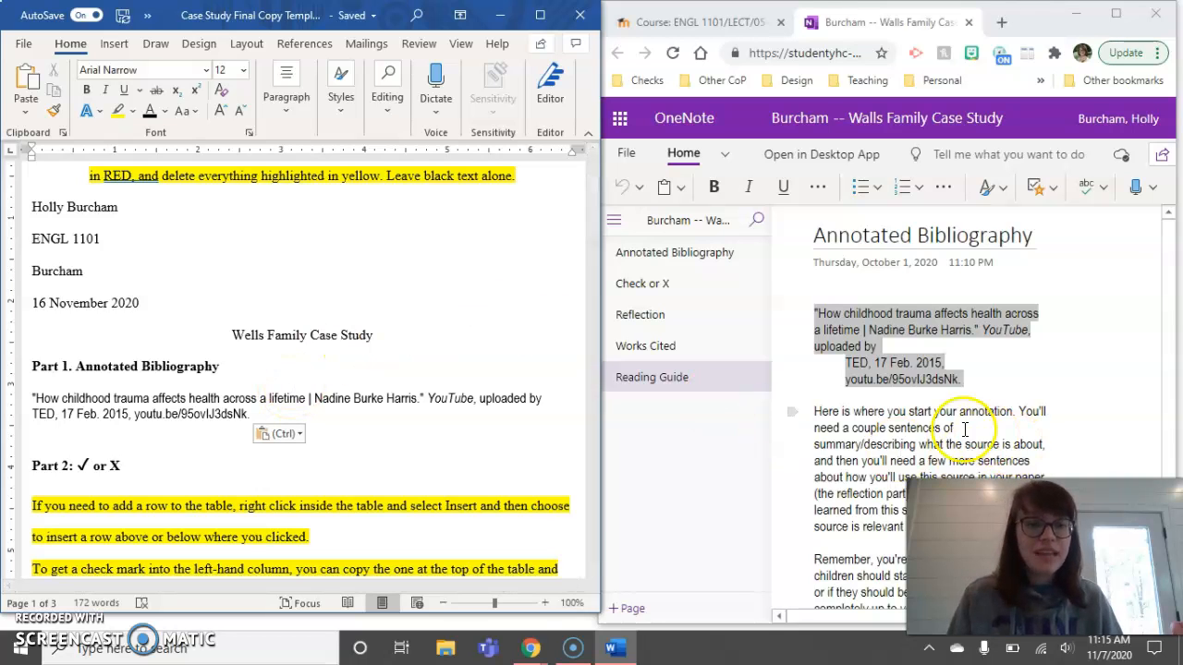
# - Copy the 'Here is where you start your annotation' paragraph from the OneNote page
pyautogui.click(911, 415)
pyautogui.scroll(-2, 910, 417)
pyautogui.moveTo(1030, 394); pyautogui.dragTo(814, 281)
pyautogui.hotkey('ctrl', 'c')
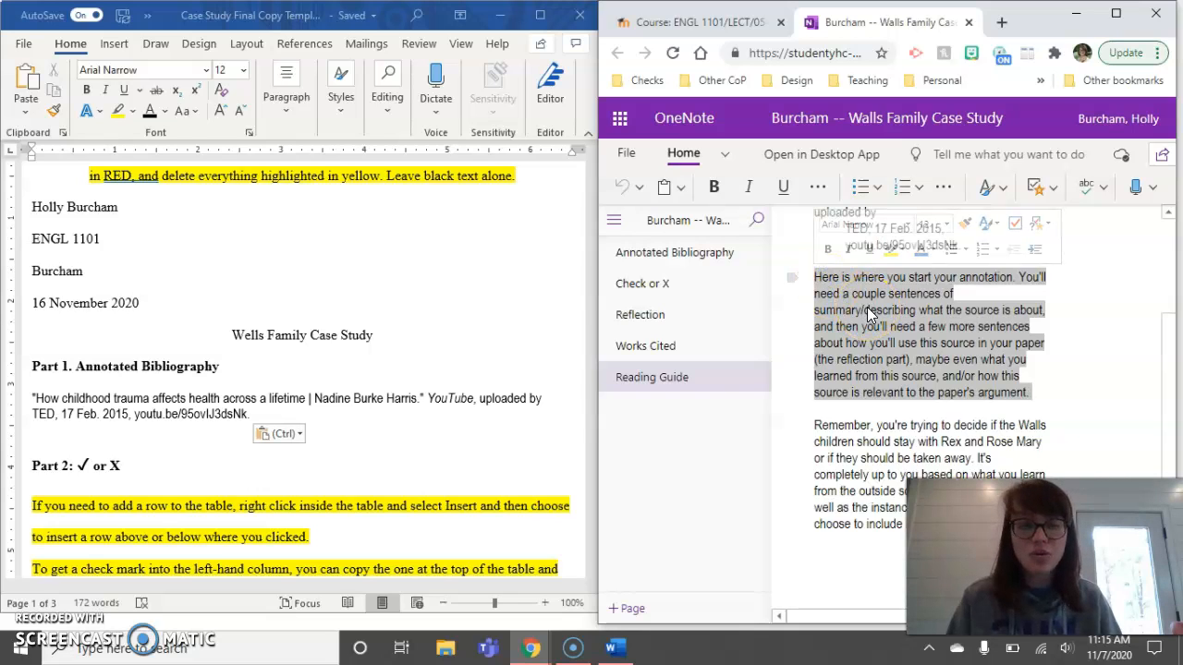
pyautogui.click(262, 415)
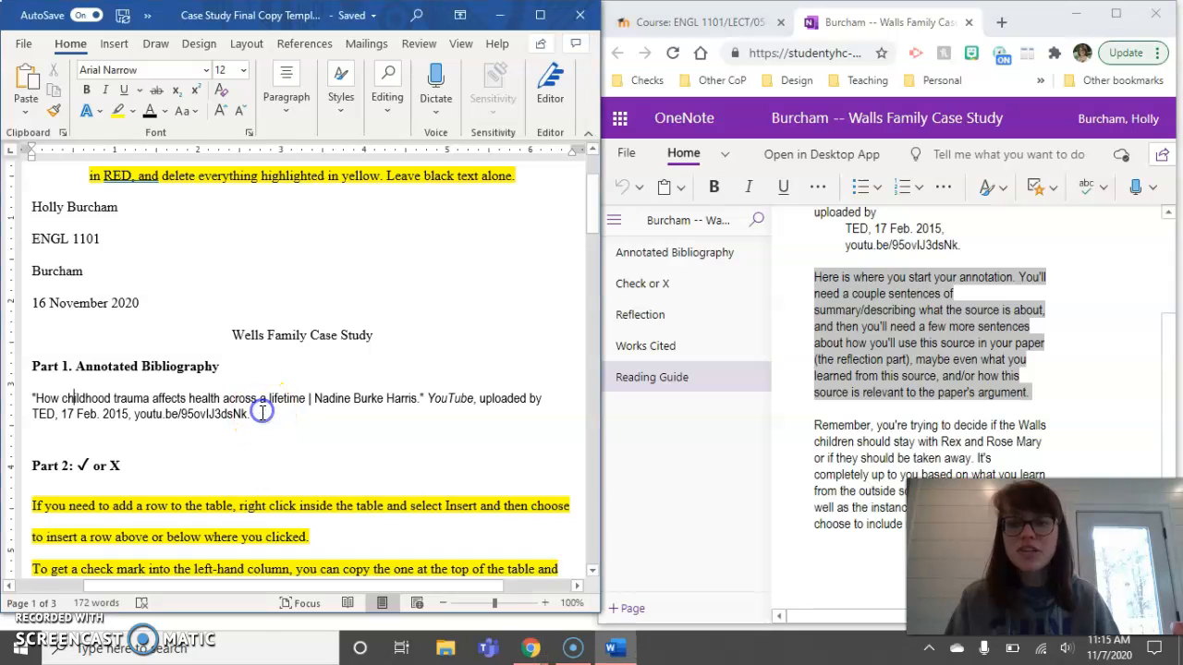
# - Paste the annotation instructions paragraph on a new line below the citation
pyautogui.press('Return')
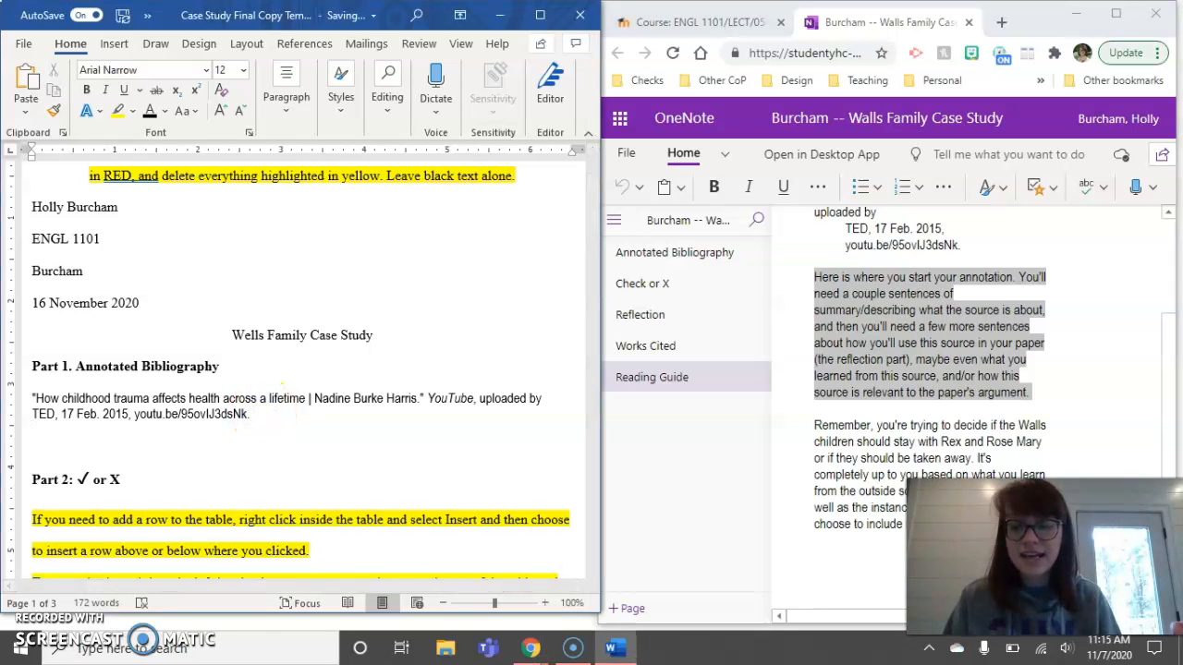
pyautogui.hotkey('ctrl', 'v')
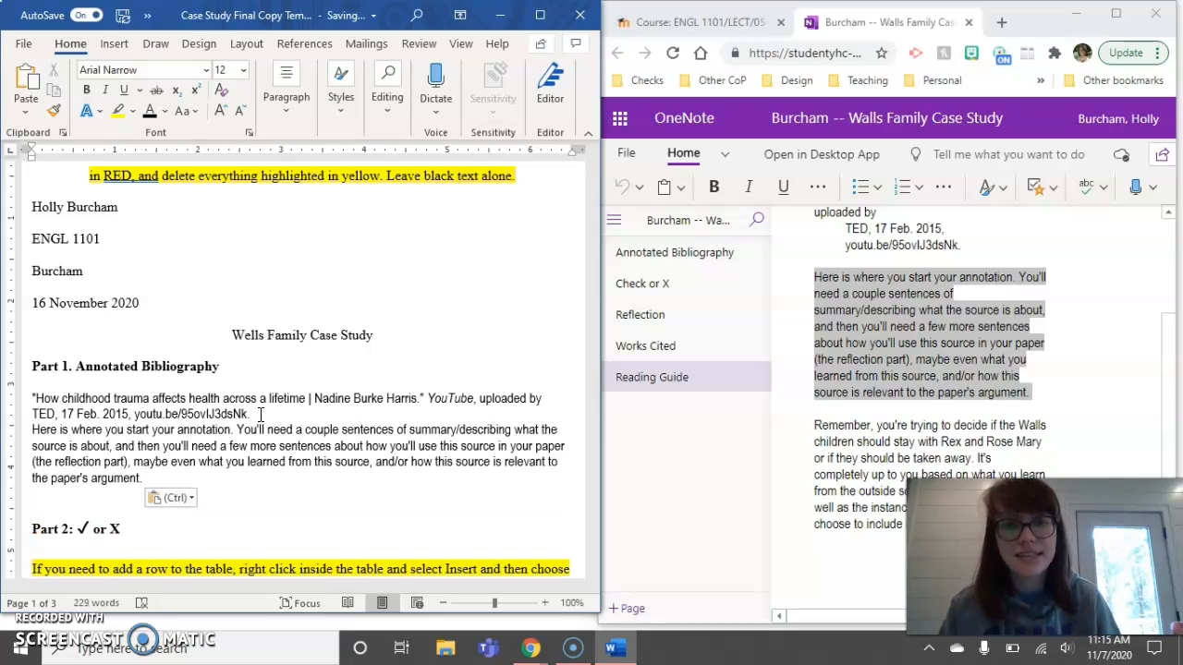
pyautogui.click(264, 409)
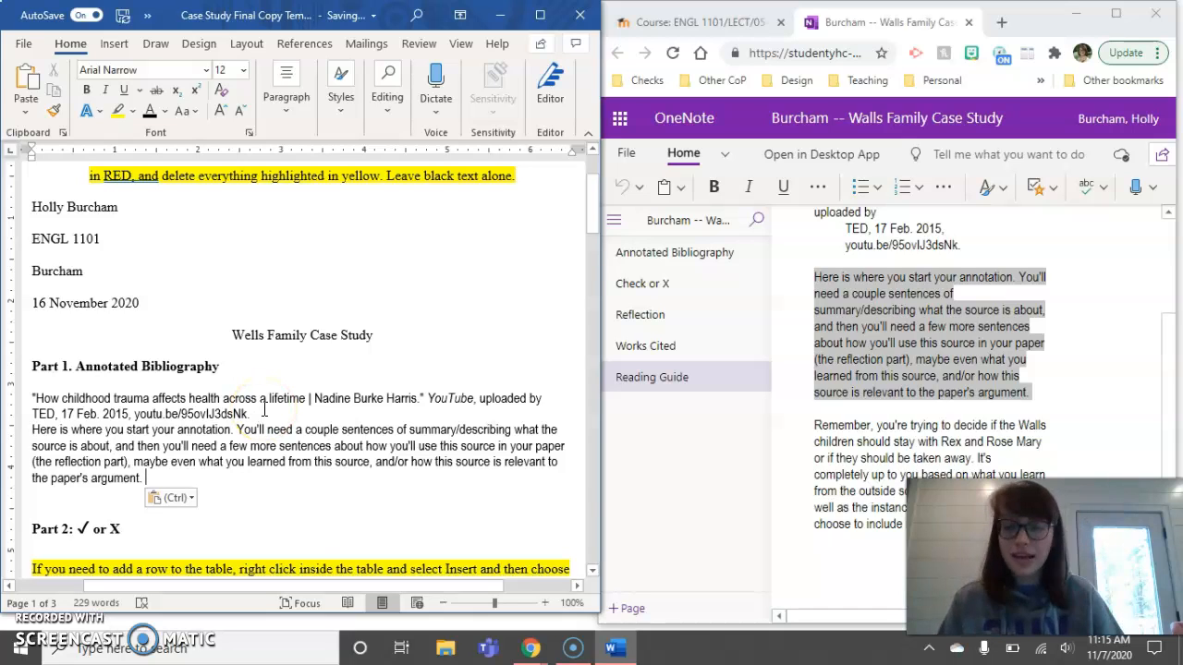
pyautogui.scroll(-1, 264, 409)
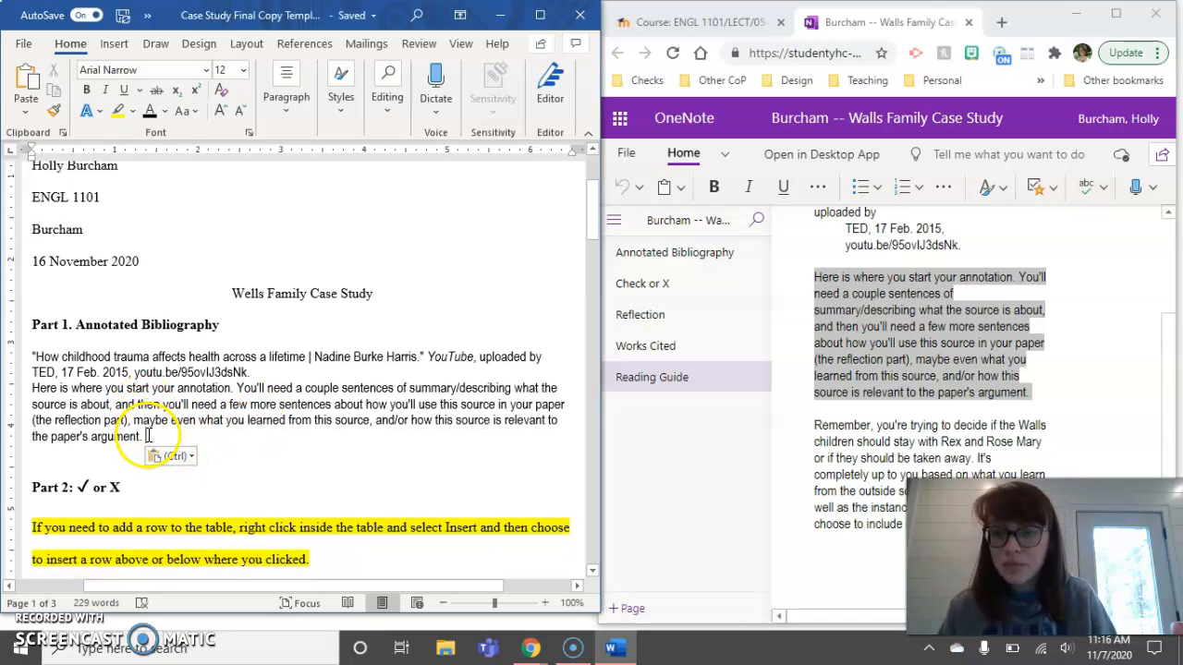
# - Maximize Word and set the citation and annotation text to Times New Roman
pyautogui.moveTo(145, 437); pyautogui.dragTo(35, 359)
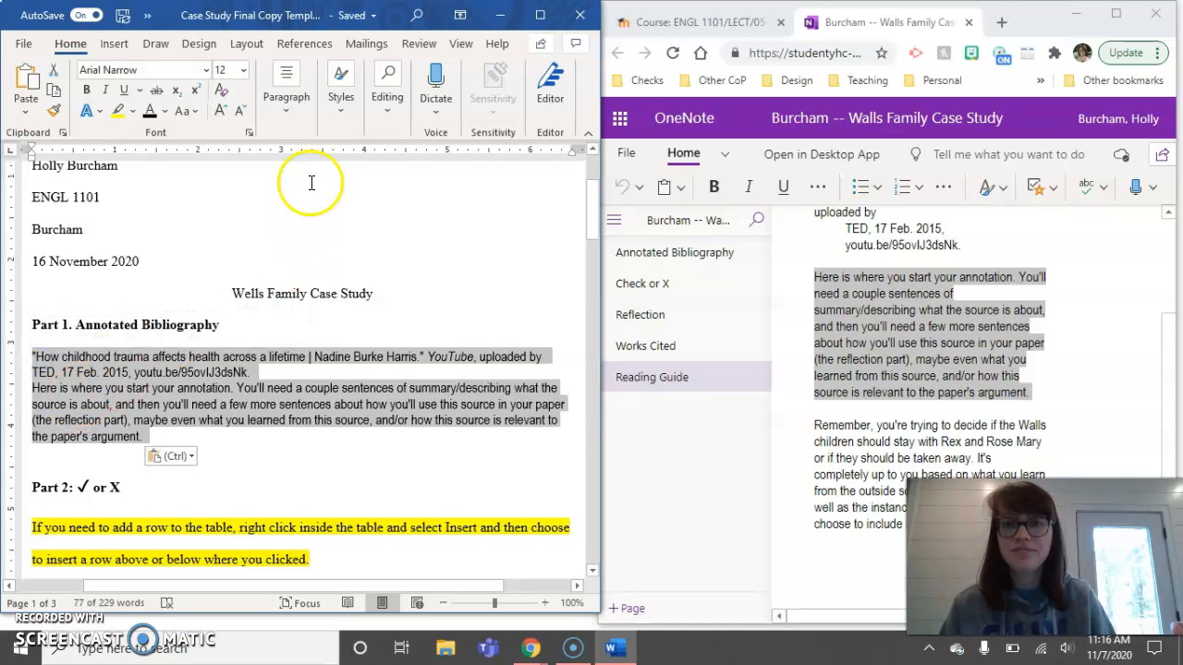
pyautogui.click(540, 15)
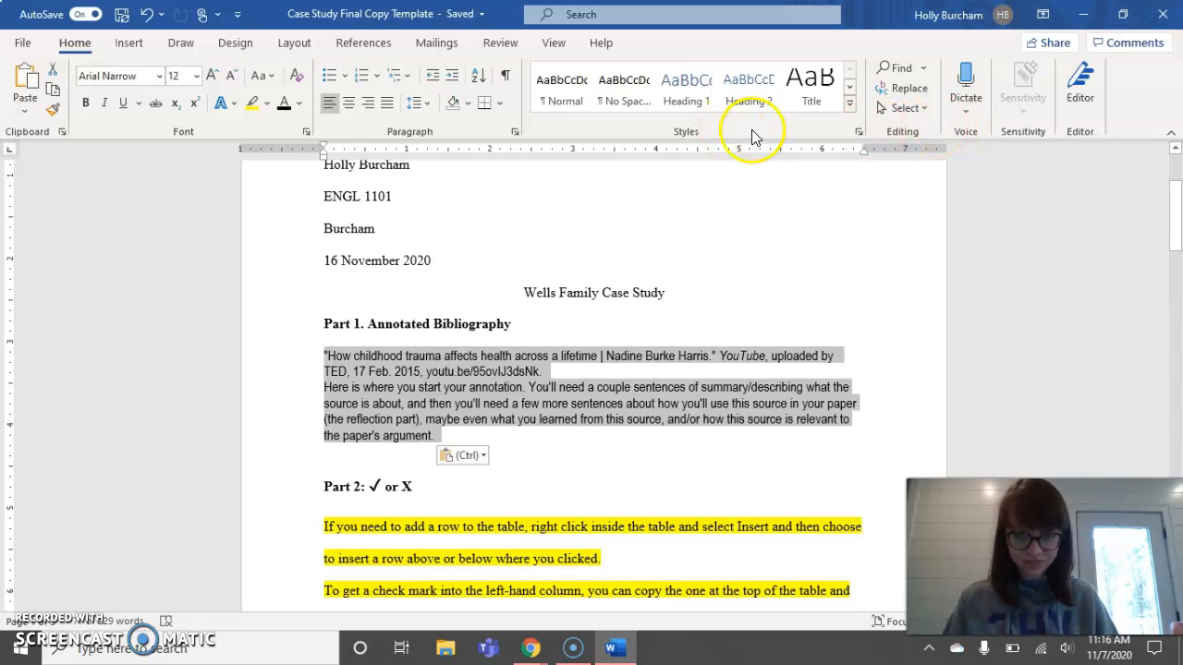
pyautogui.click(135, 73)
pyautogui.write('Times')
pyautogui.press('Return')
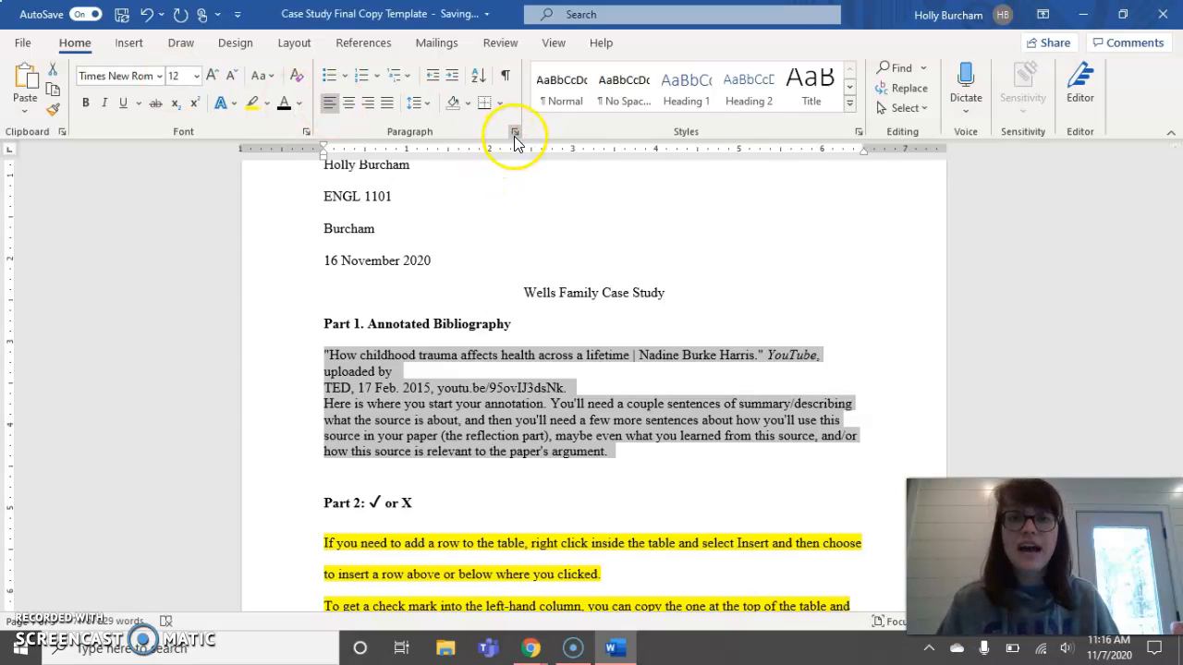
# - Rejoin the 'TED, 17 Feb. 2015' line onto 'uploaded by' in the citation
pyautogui.click(372, 392)
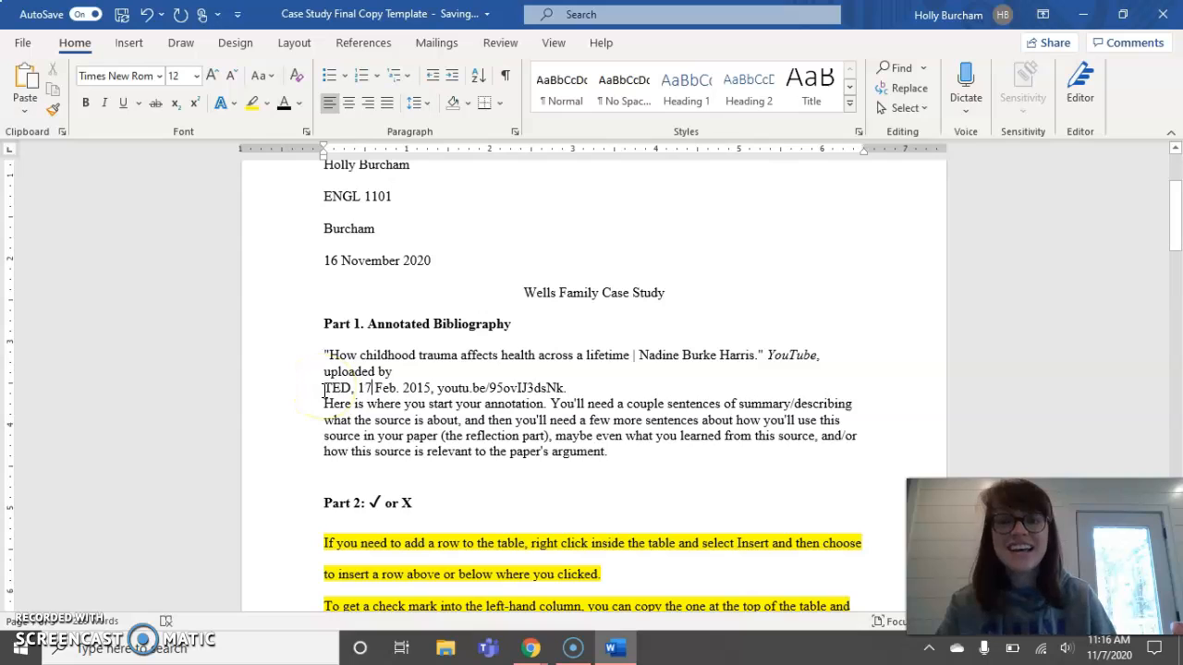
pyautogui.press('BackSpace')
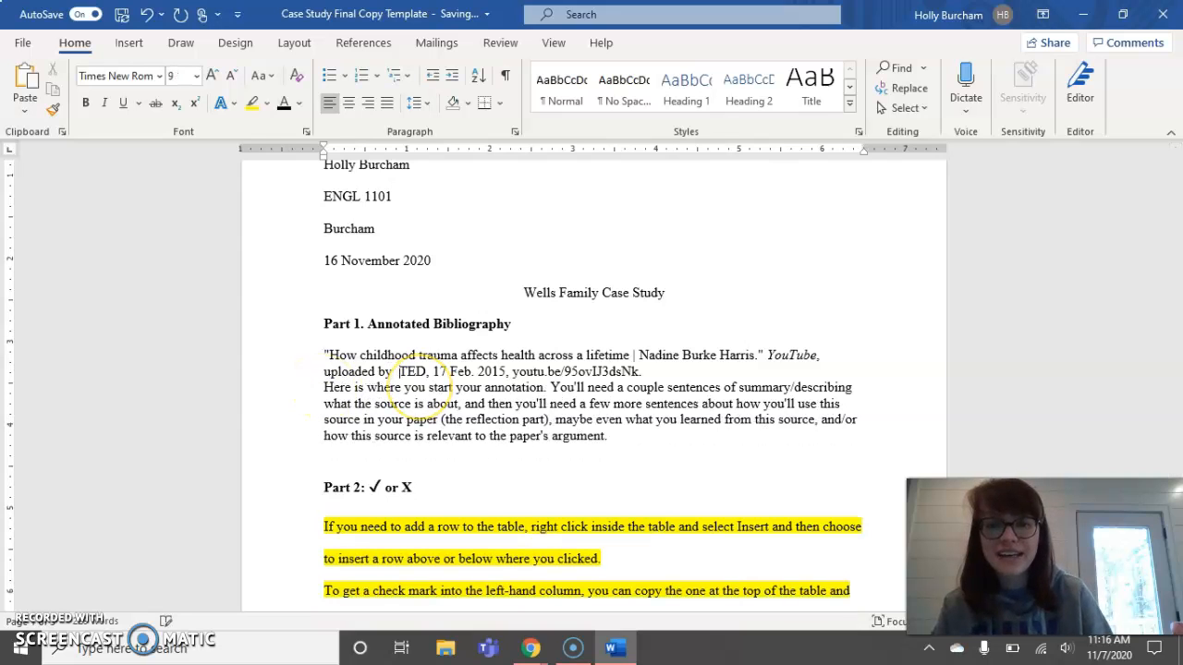
pyautogui.press('BackSpace')
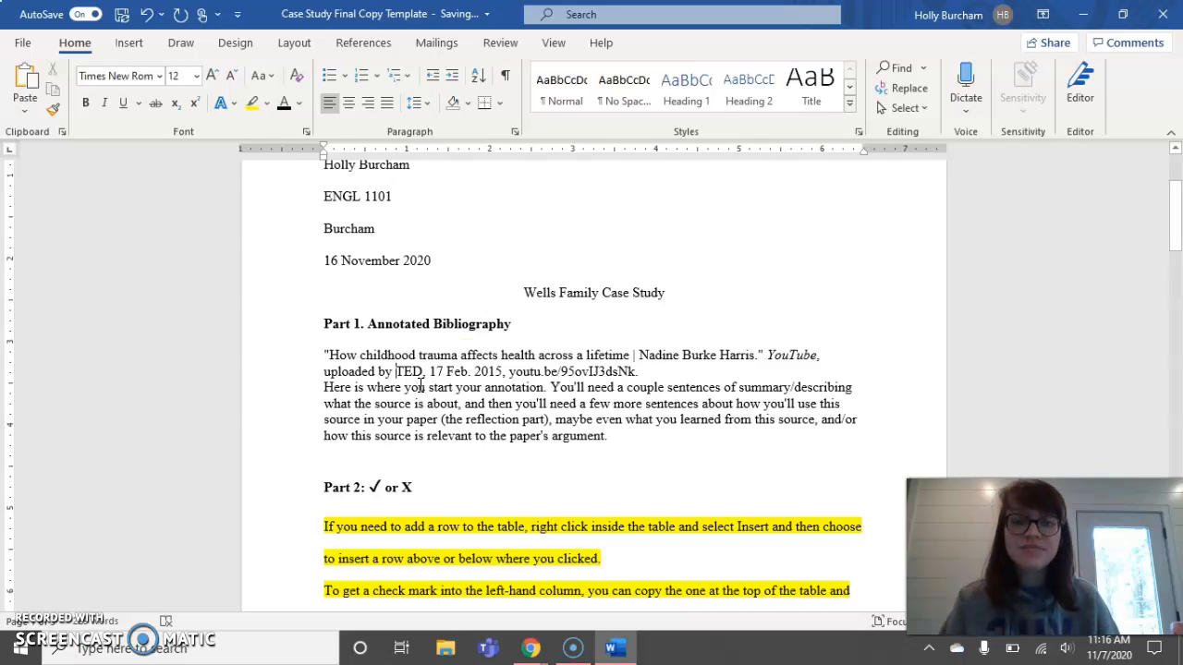
pyautogui.moveTo(610, 435); pyautogui.dragTo(323, 354)
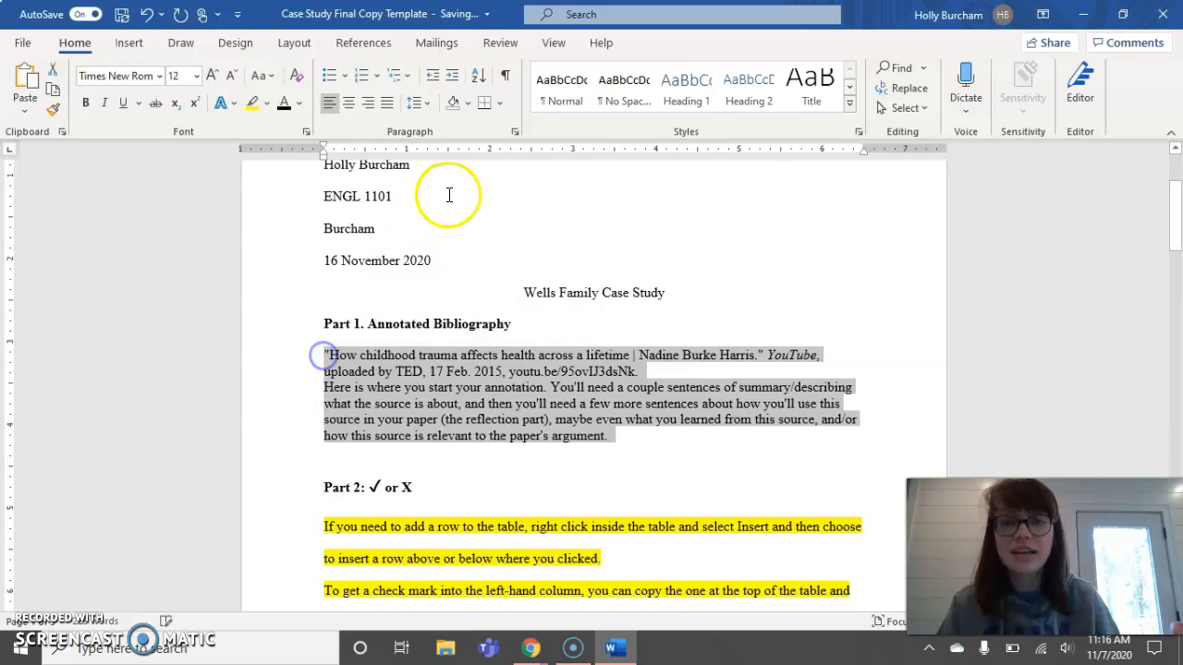
# - Double-space the entry and annotation, with no added space between same-style paragraphs
pyautogui.click(515, 134)
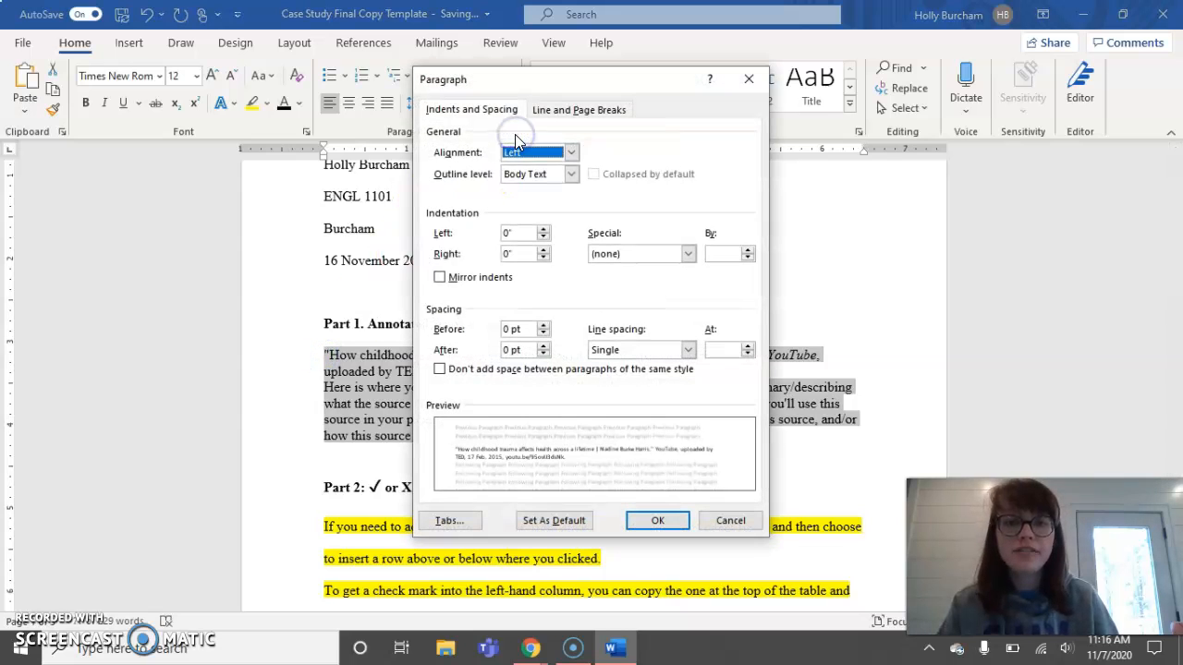
pyautogui.click(621, 351)
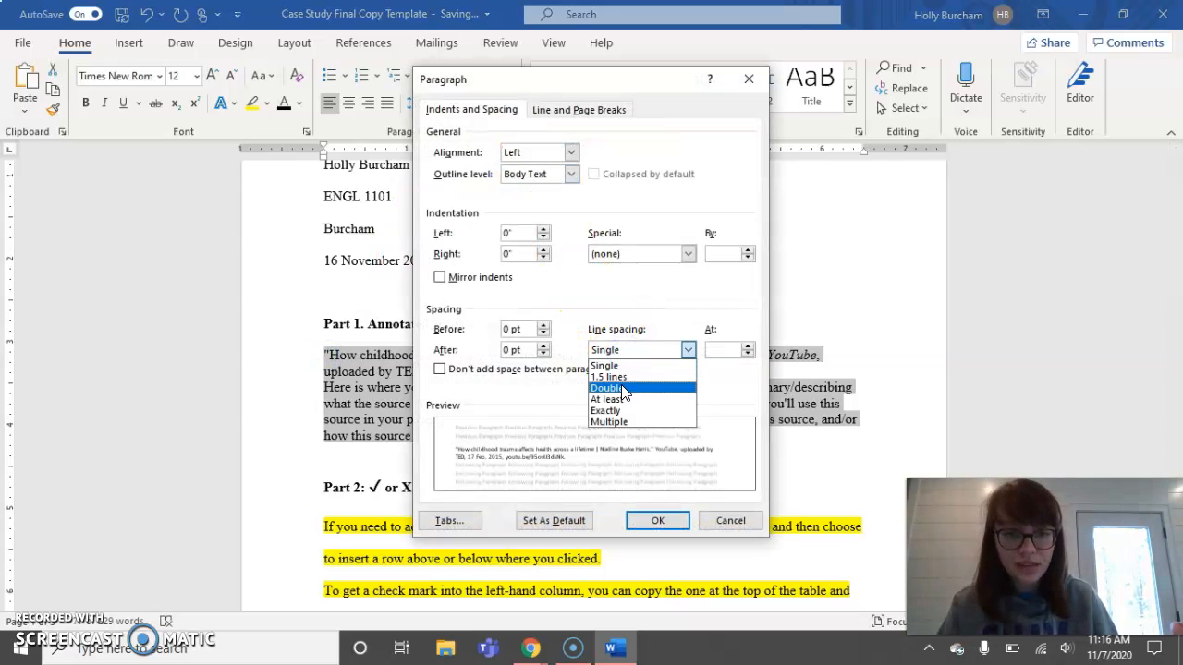
pyautogui.click(620, 388)
pyautogui.click(439, 370)
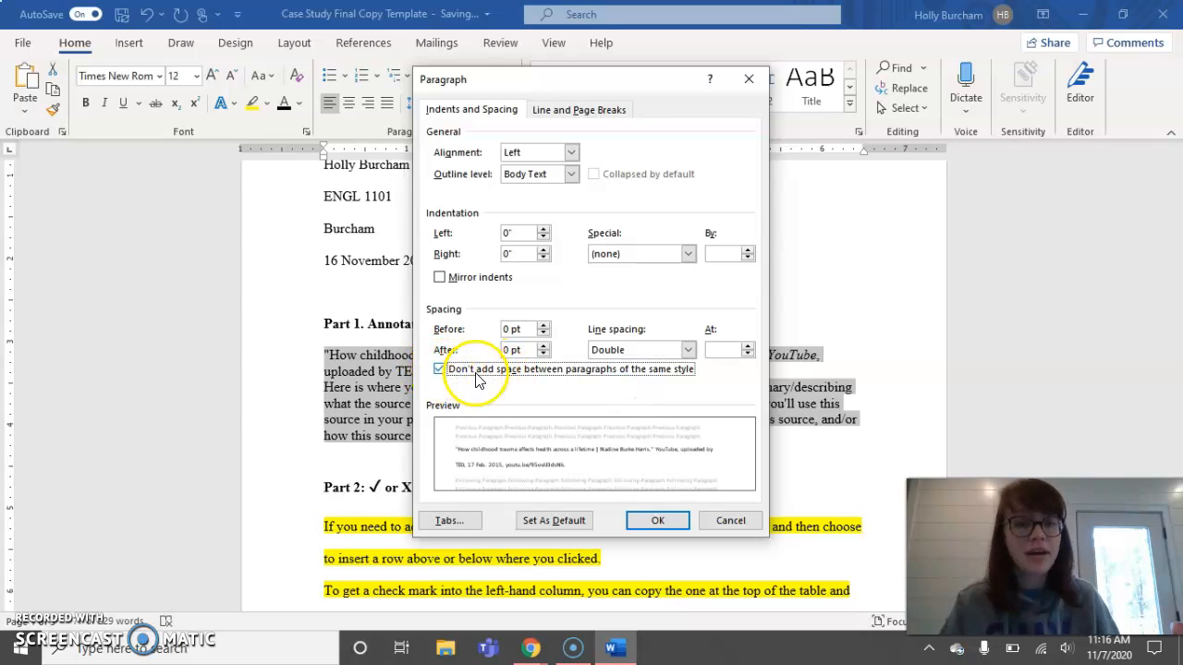
pyautogui.click(645, 524)
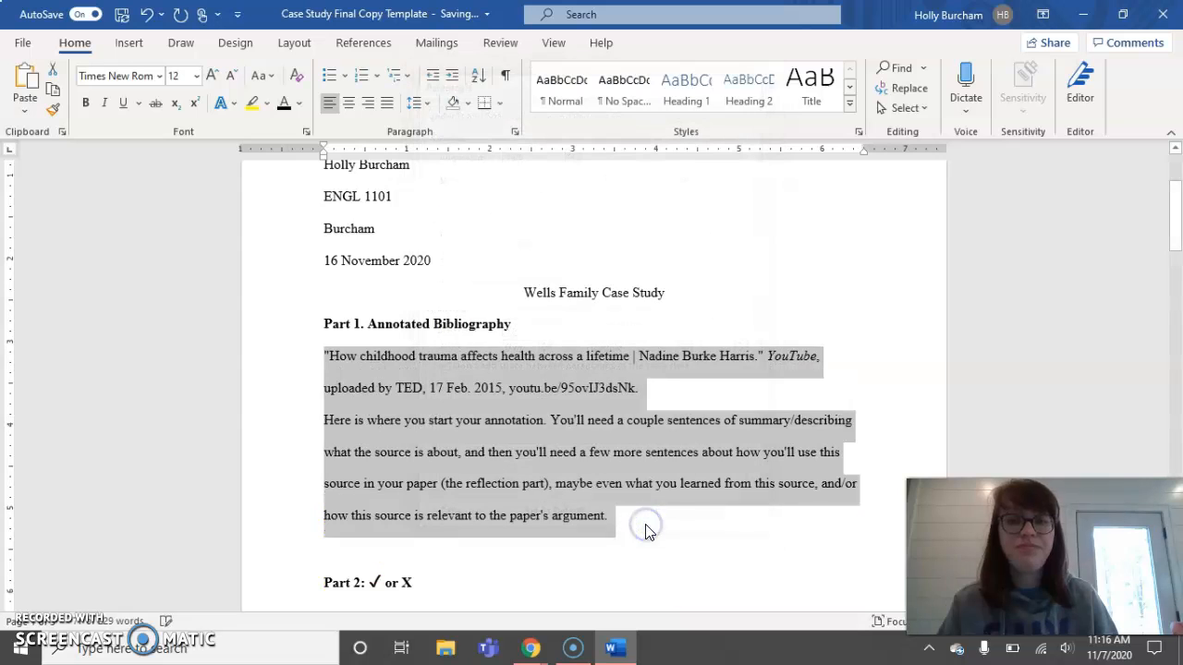
pyautogui.click(596, 424)
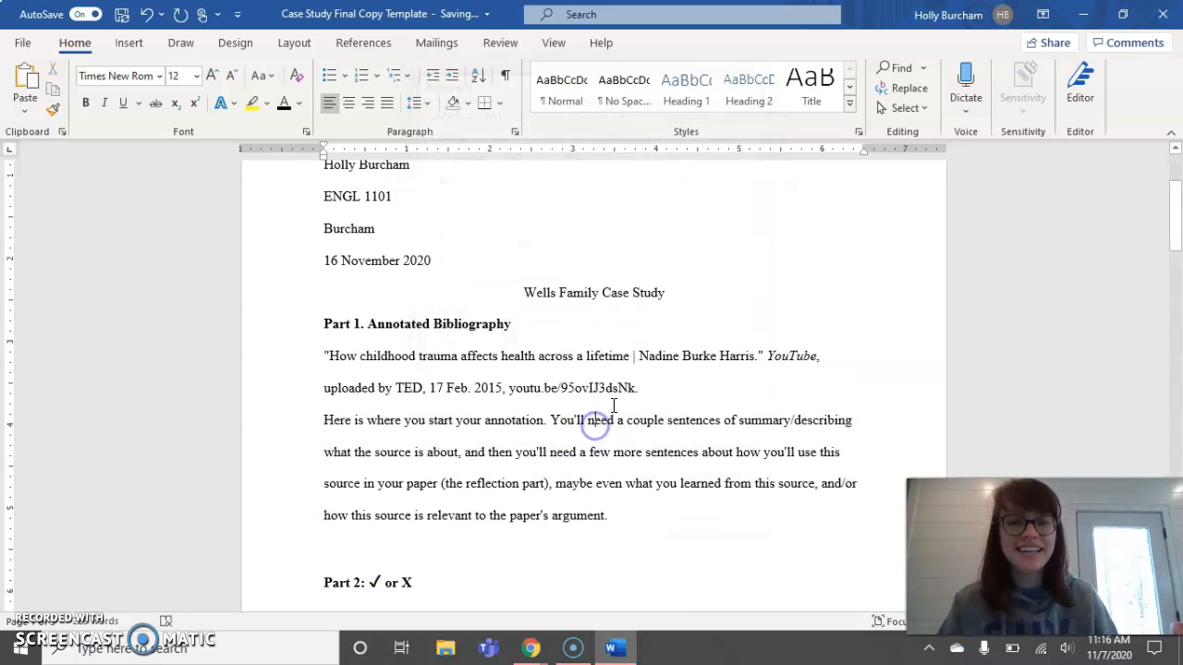
pyautogui.moveTo(613, 517); pyautogui.dragTo(320, 361)
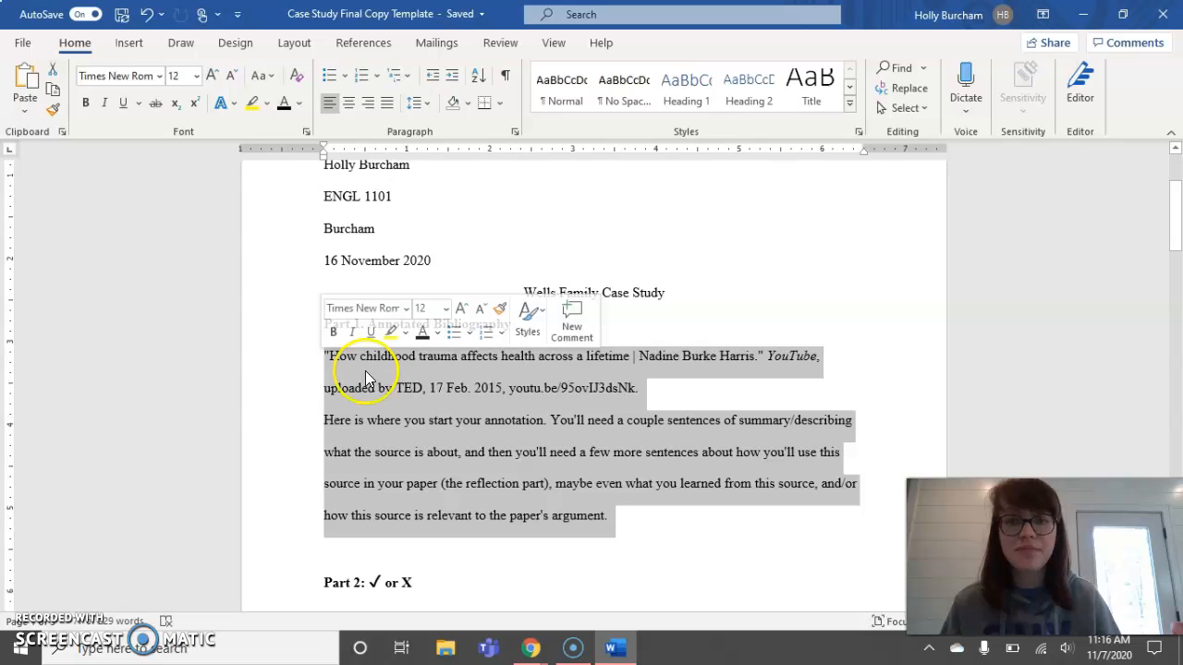
# - Apply a 0.5-inch hanging indent to the citation and annotation paragraphs
pyautogui.click(515, 131)
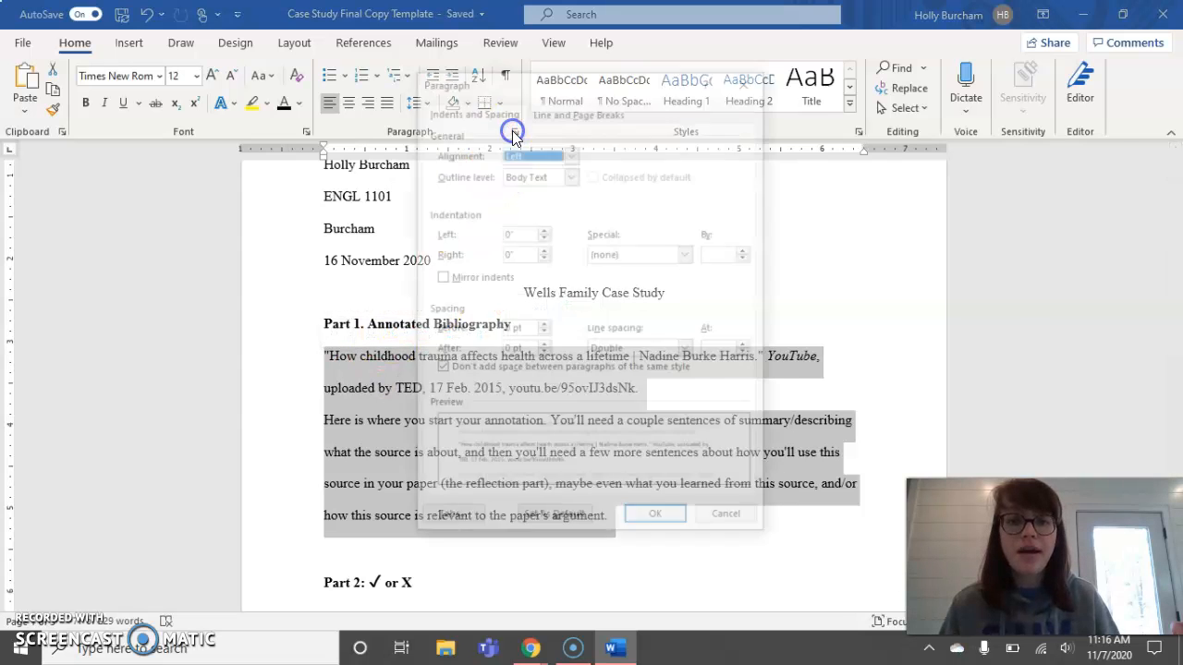
pyautogui.click(636, 254)
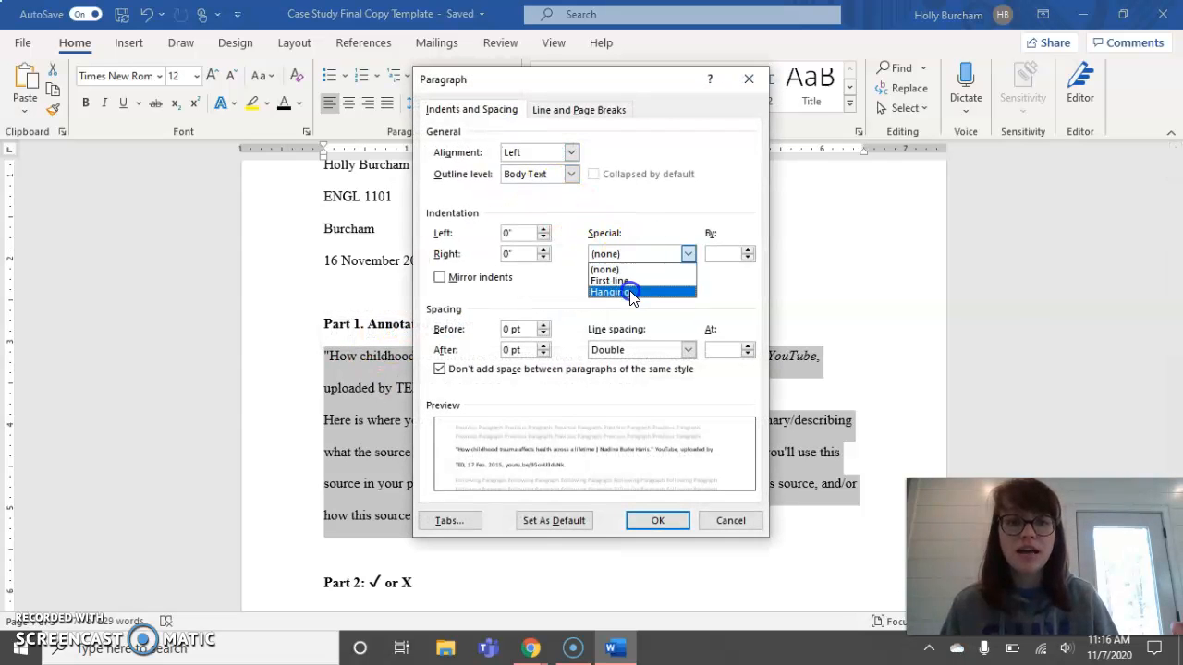
pyautogui.click(632, 292)
pyautogui.click(652, 521)
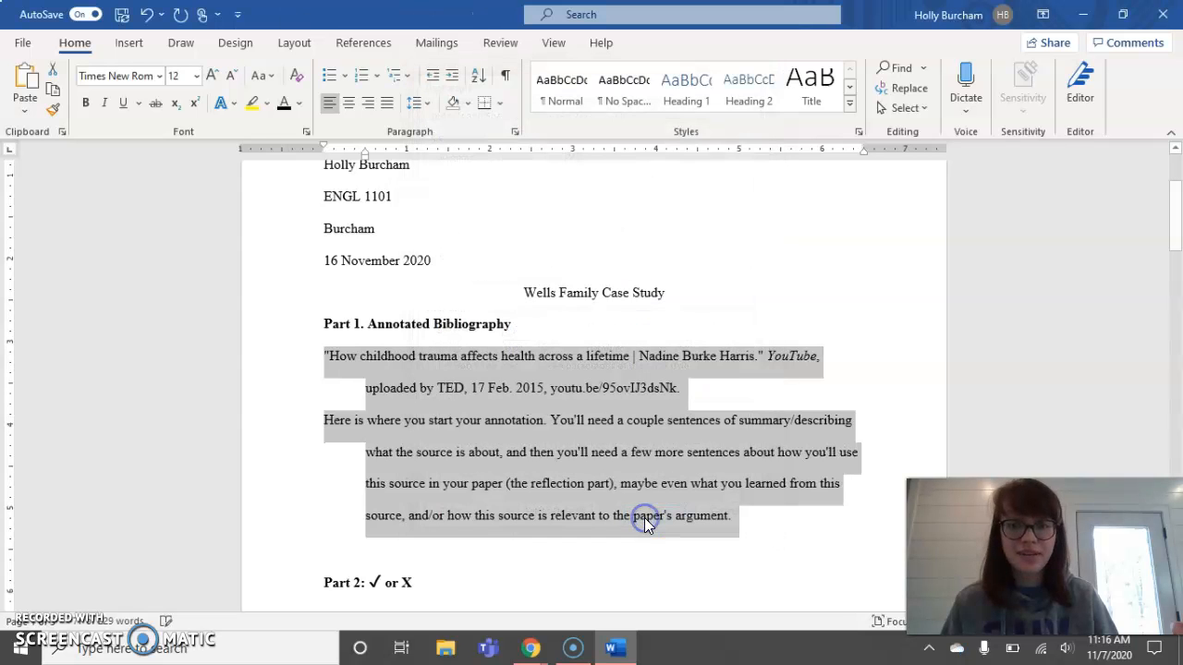
pyautogui.click(635, 491)
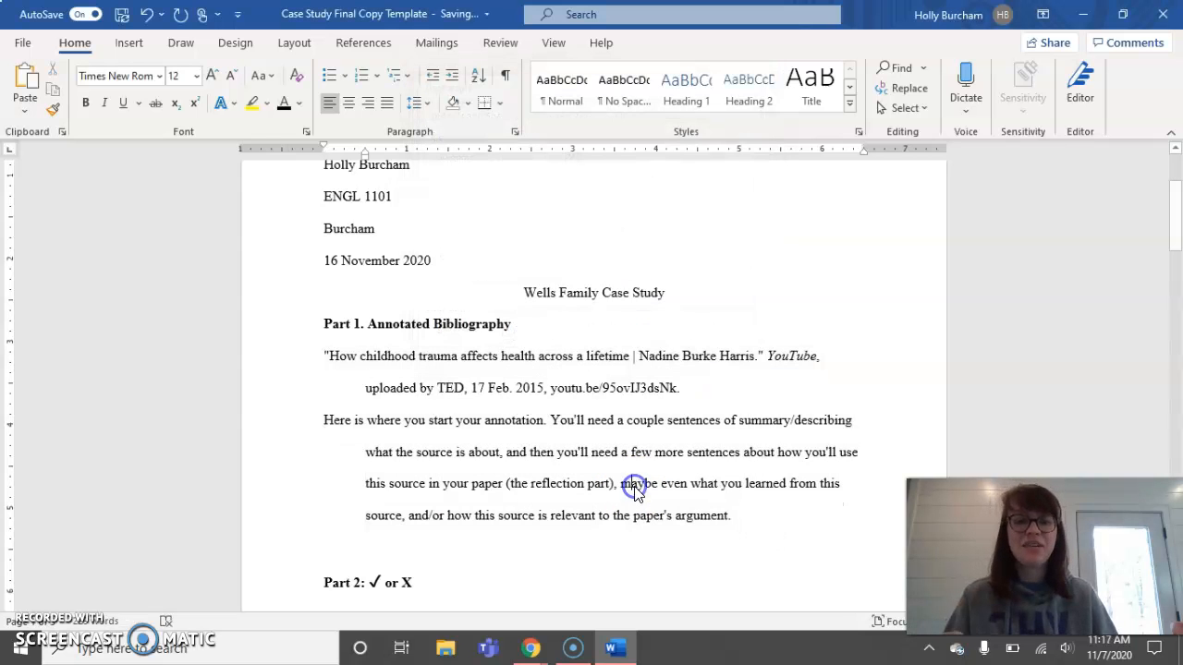
pyautogui.click(323, 421)
# - Tab-indent the annotation paragraph under the citation and scroll down to the Part 2 table
pyautogui.press('Tab')
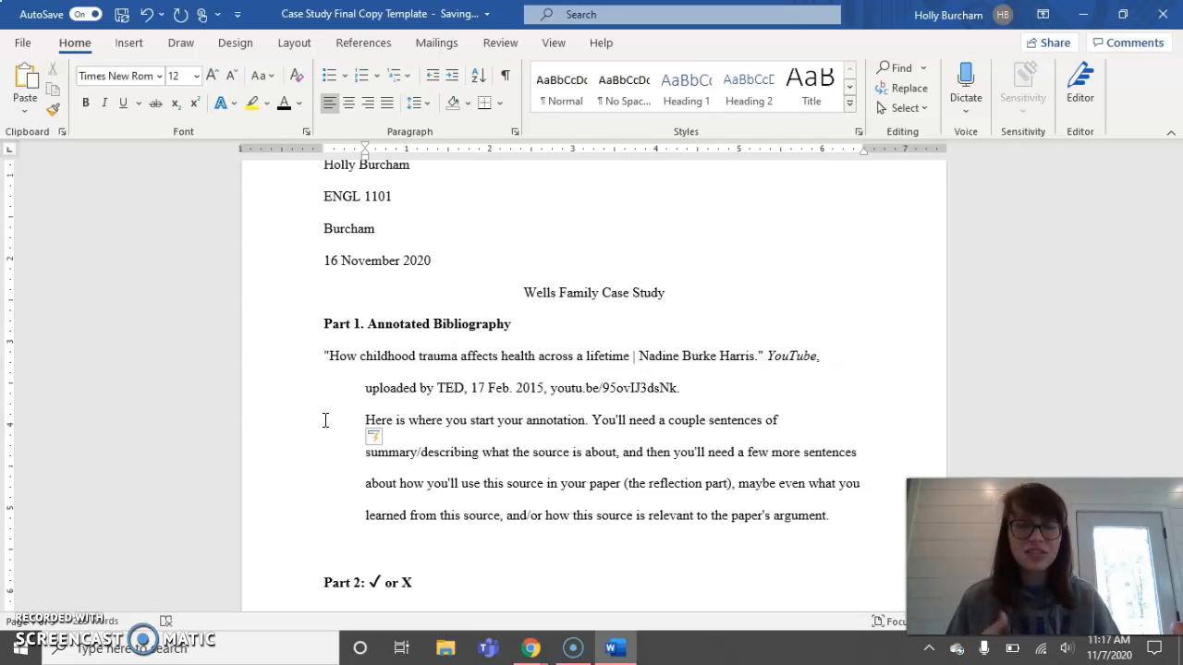
pyautogui.scroll(-1, 398, 462)
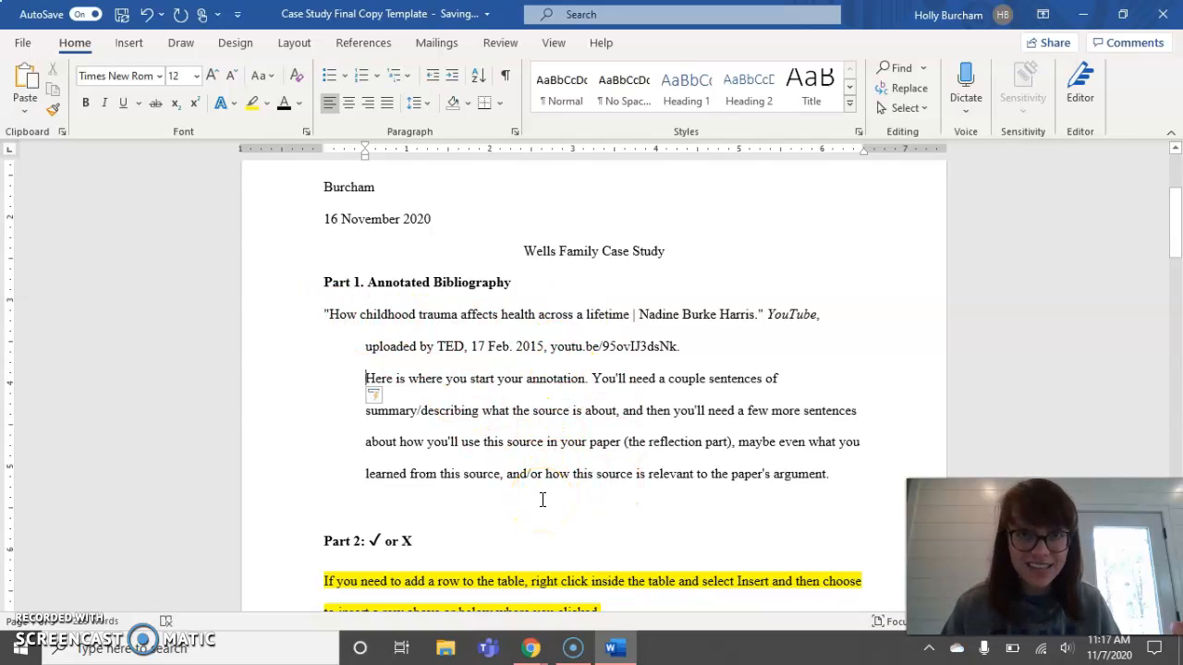
pyautogui.click(378, 389)
pyautogui.moveTo(325, 313); pyautogui.dragTo(335, 315)
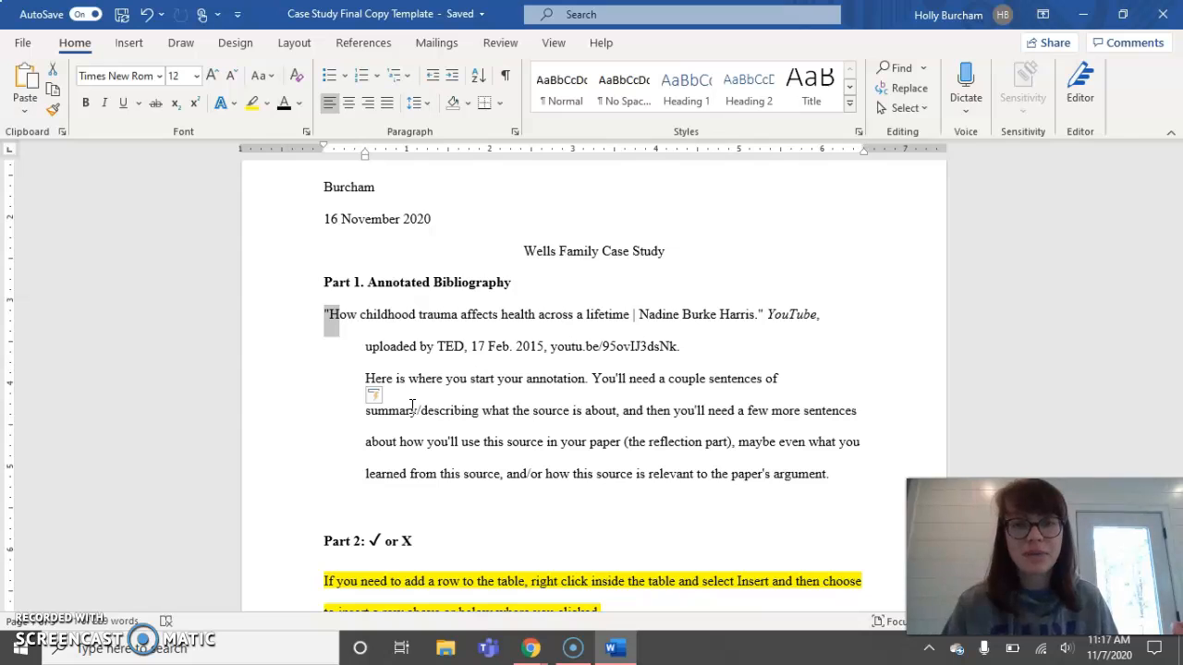
pyautogui.click(413, 409)
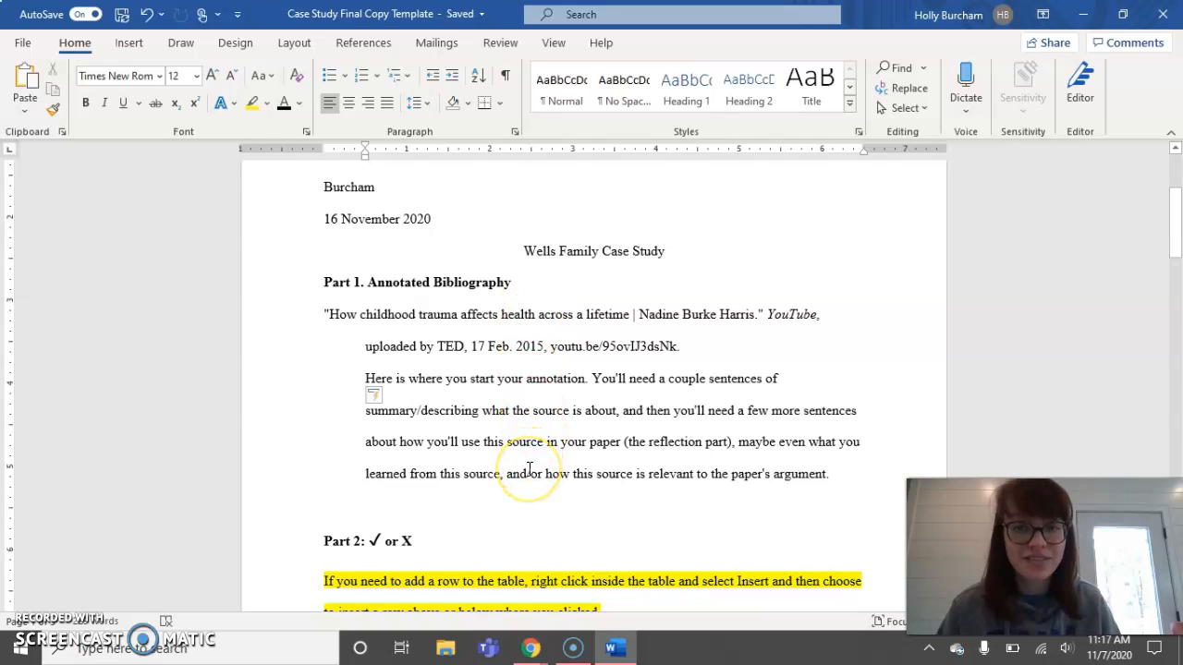
pyautogui.scroll(-6, 529, 467)
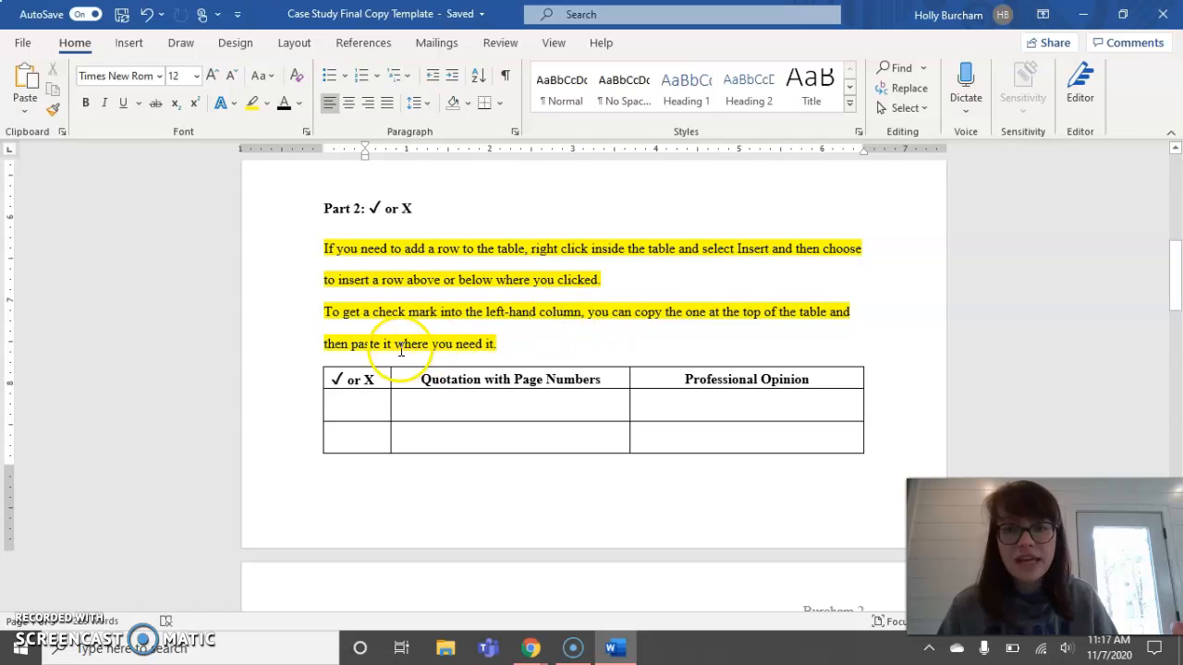
# - Paste the header check mark into the first empty cell, undo it, and dock Word beside OneNote
pyautogui.doubleClick(338, 380)
pyautogui.hotkey('ctrl', 'c')
pyautogui.click(352, 404)
pyautogui.click(356, 405)
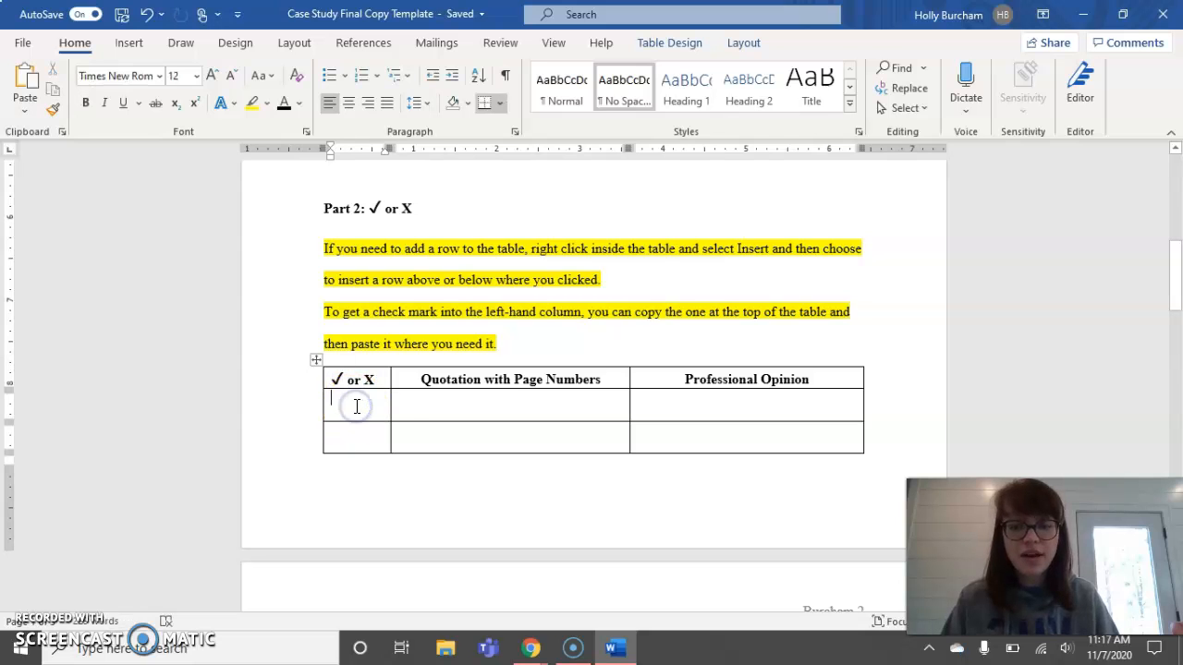
pyautogui.hotkey('ctrl', 'v')
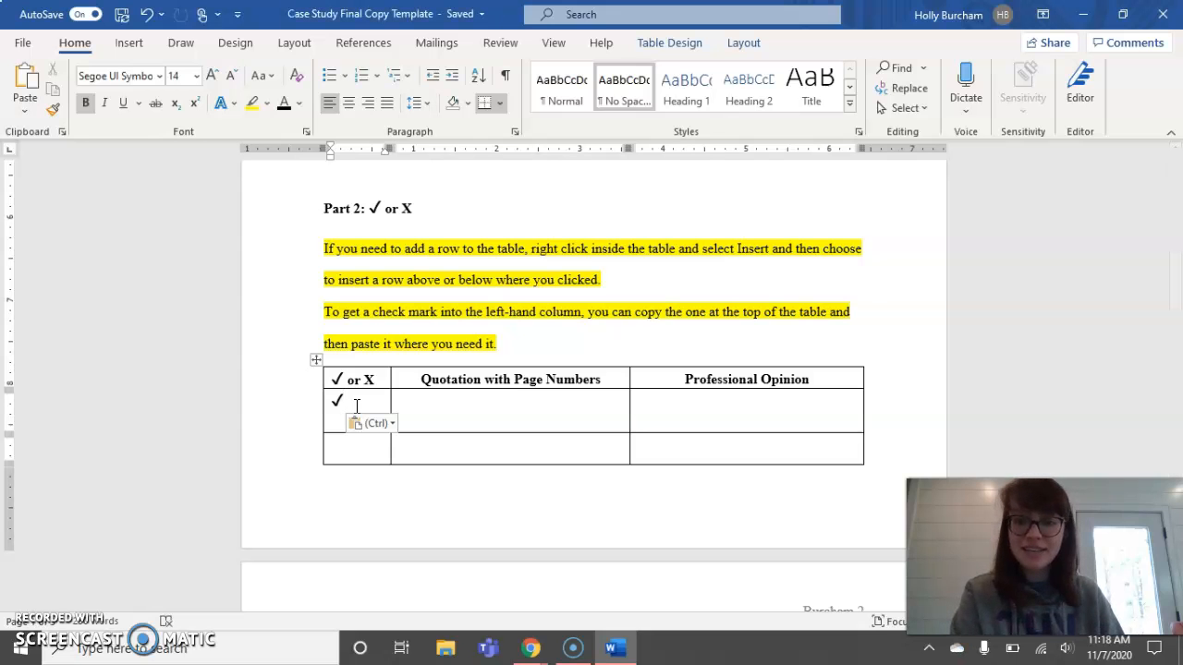
pyautogui.hotkey('ctrl', 'z')
pyautogui.click(1123, 14)
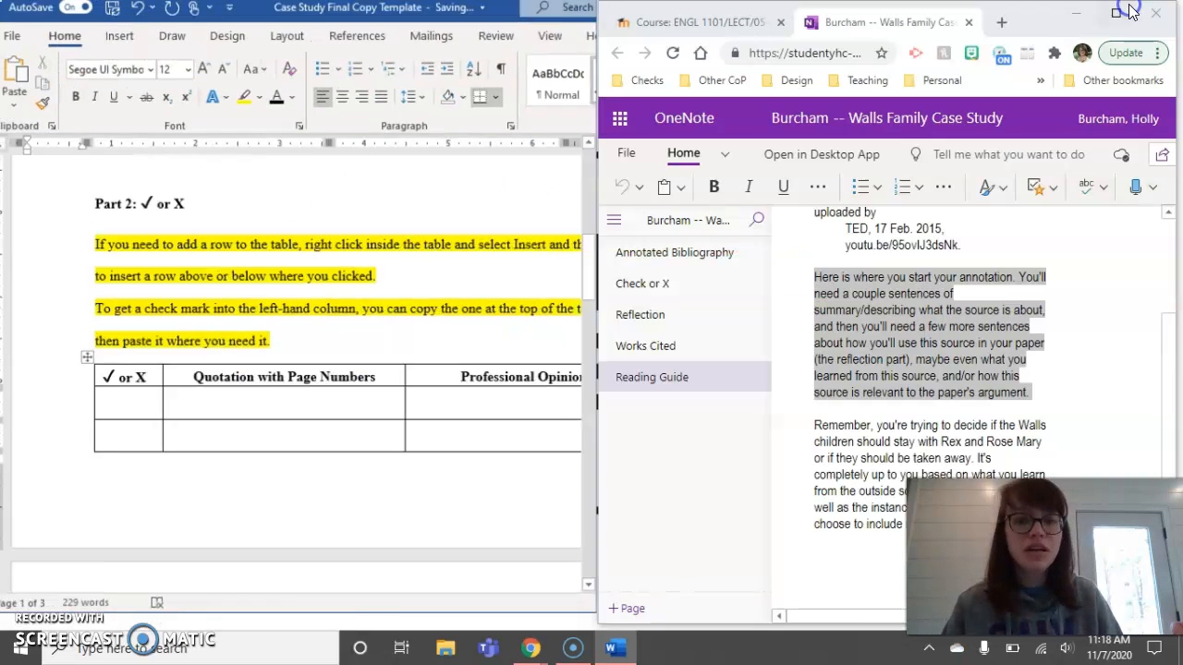
# - Copy the page-61 quotation from OneNote's Check or X page table, then return to Word's quotation cell
pyautogui.click(659, 294)
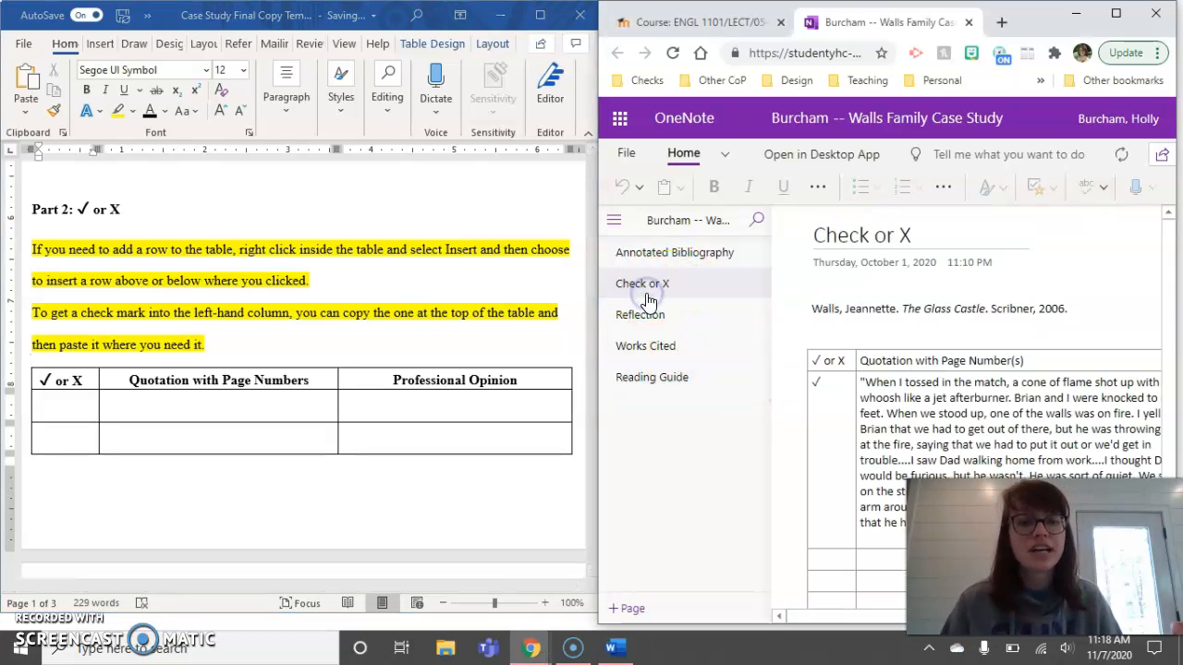
pyautogui.scroll(-10, 894, 372)
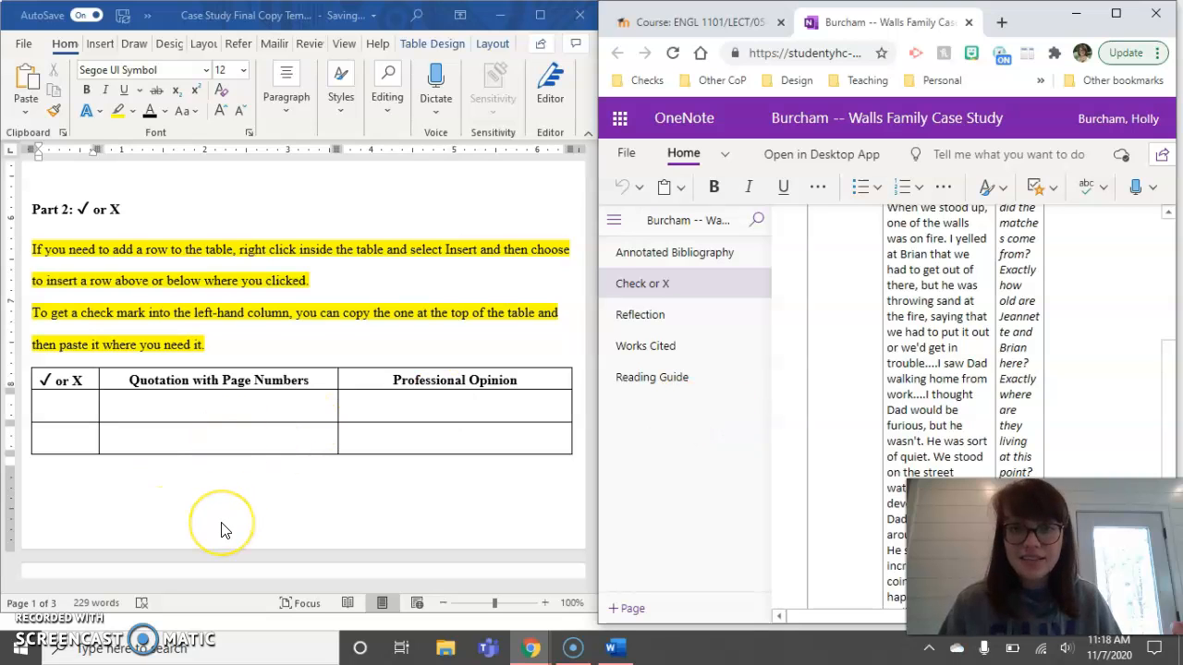
pyautogui.click(935, 285)
pyautogui.scroll(3, 924, 282)
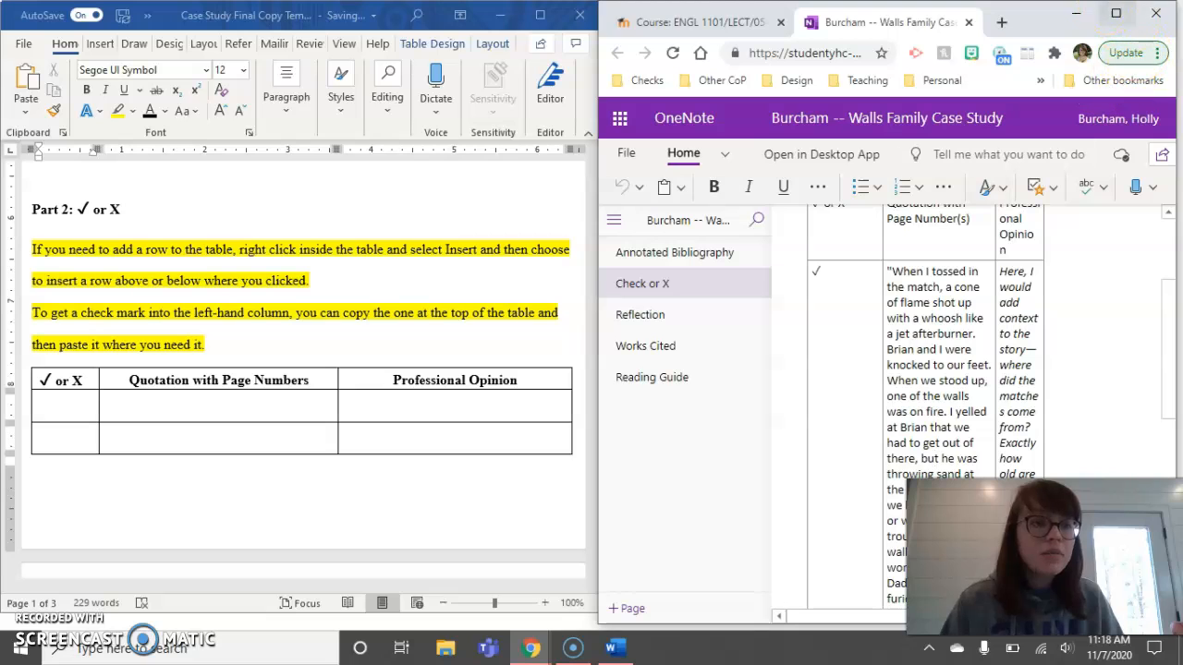
pyautogui.moveTo(599, 274); pyautogui.dragTo(139, 231)
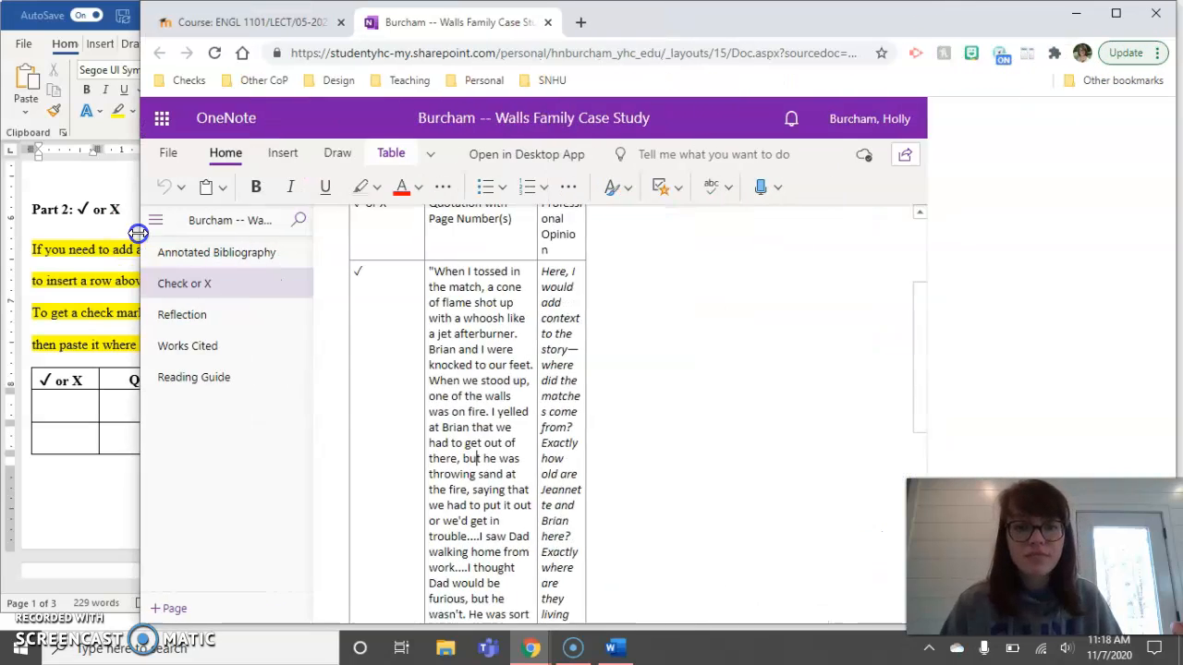
pyautogui.scroll(-1, 689, 283)
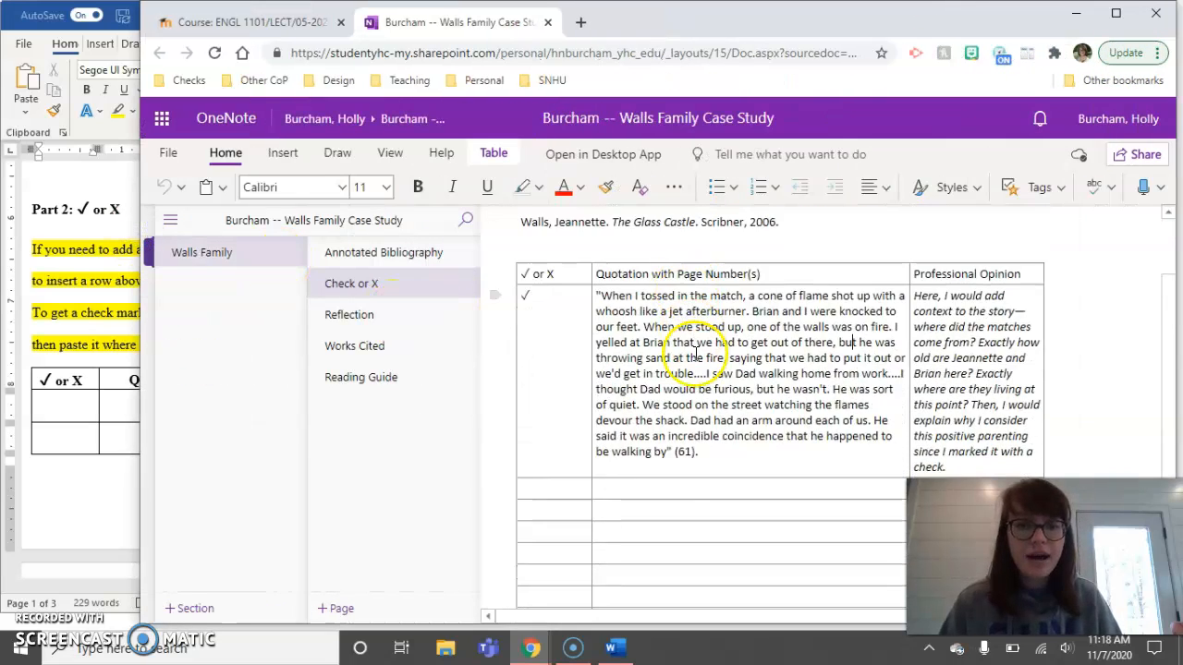
pyautogui.moveTo(698, 452); pyautogui.dragTo(598, 298)
pyautogui.hotkey('ctrl', 'c')
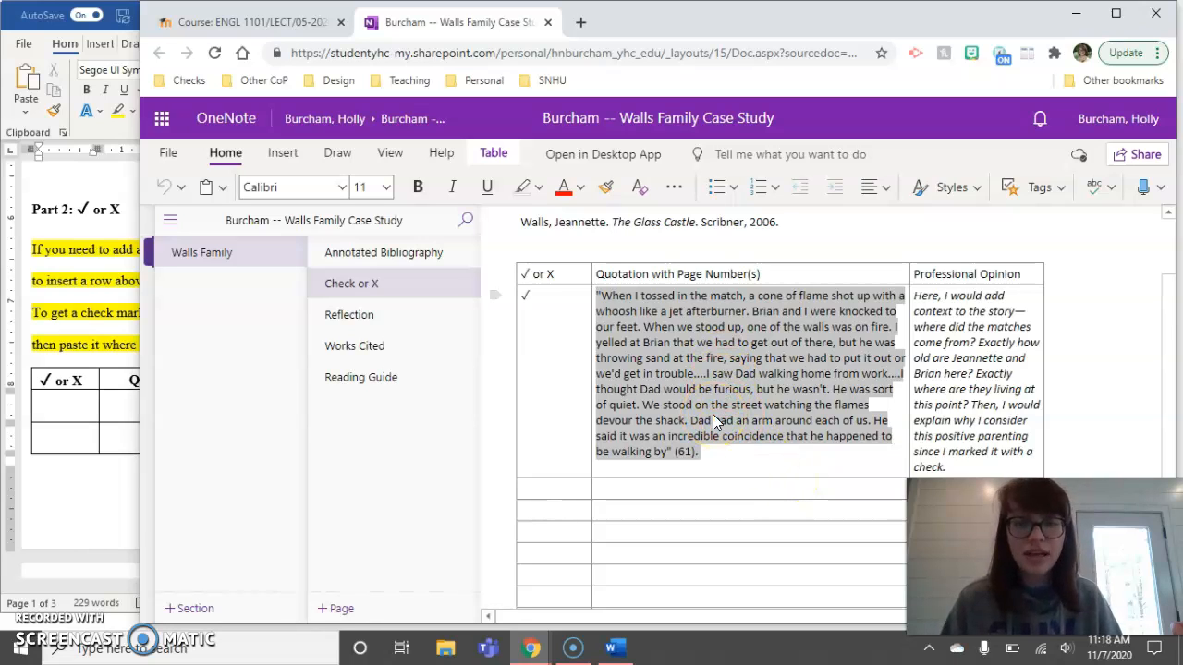
pyautogui.click(79, 412)
pyautogui.click(137, 406)
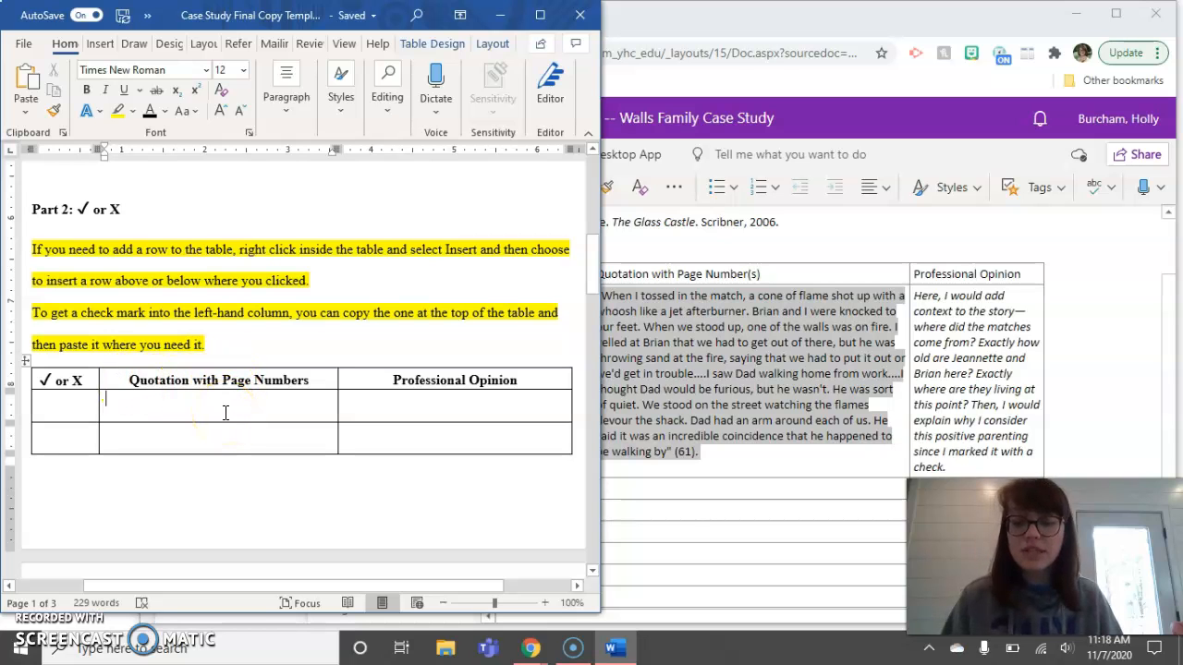
# - Paste the page-61 quotation into the Word table's Quotation cell
pyautogui.hotkey('ctrl', 'v')
pyautogui.scroll(4, 224, 413)
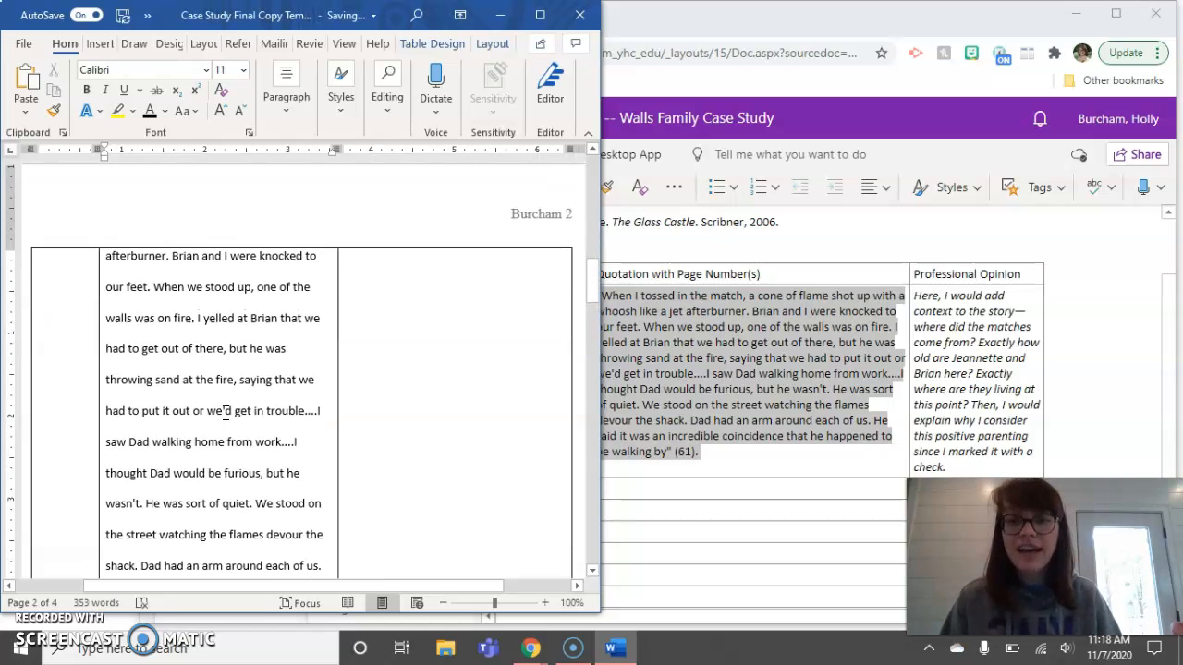
pyautogui.scroll(8, 224, 413)
# - Copy OneNote's Professional Opinion text and paste it into Word's Professional Opinion cell
pyautogui.click(975, 338)
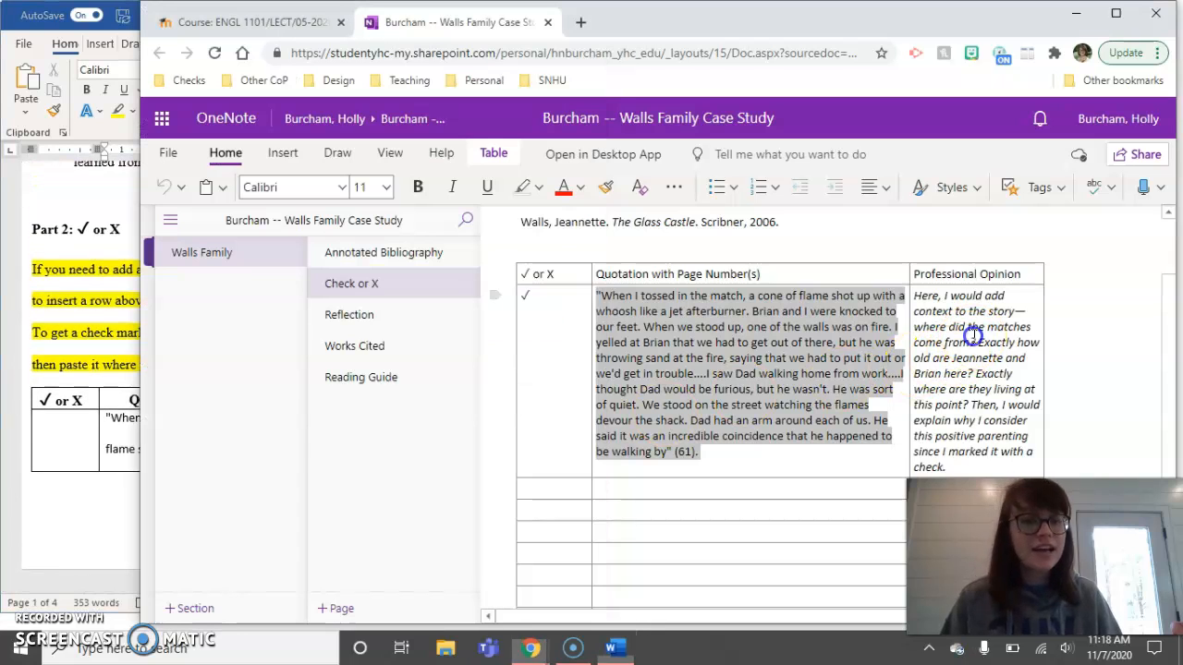
pyautogui.moveTo(952, 469); pyautogui.dragTo(911, 304)
pyautogui.hotkey('ctrl', 'c')
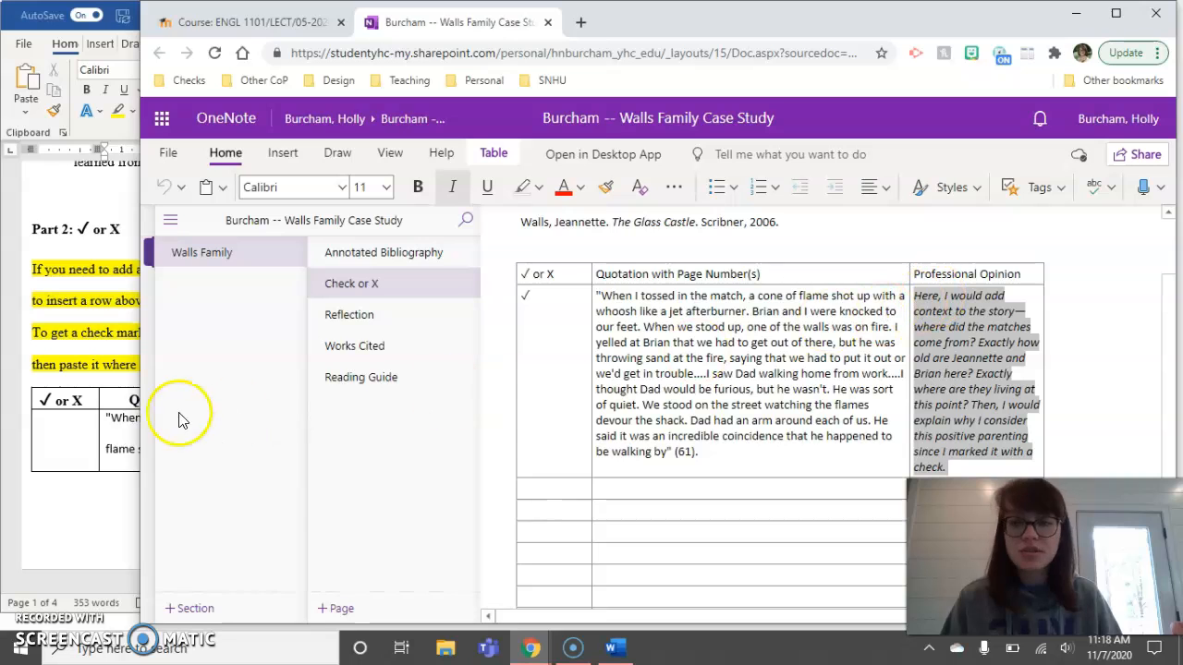
pyautogui.click(61, 442)
pyautogui.click(425, 433)
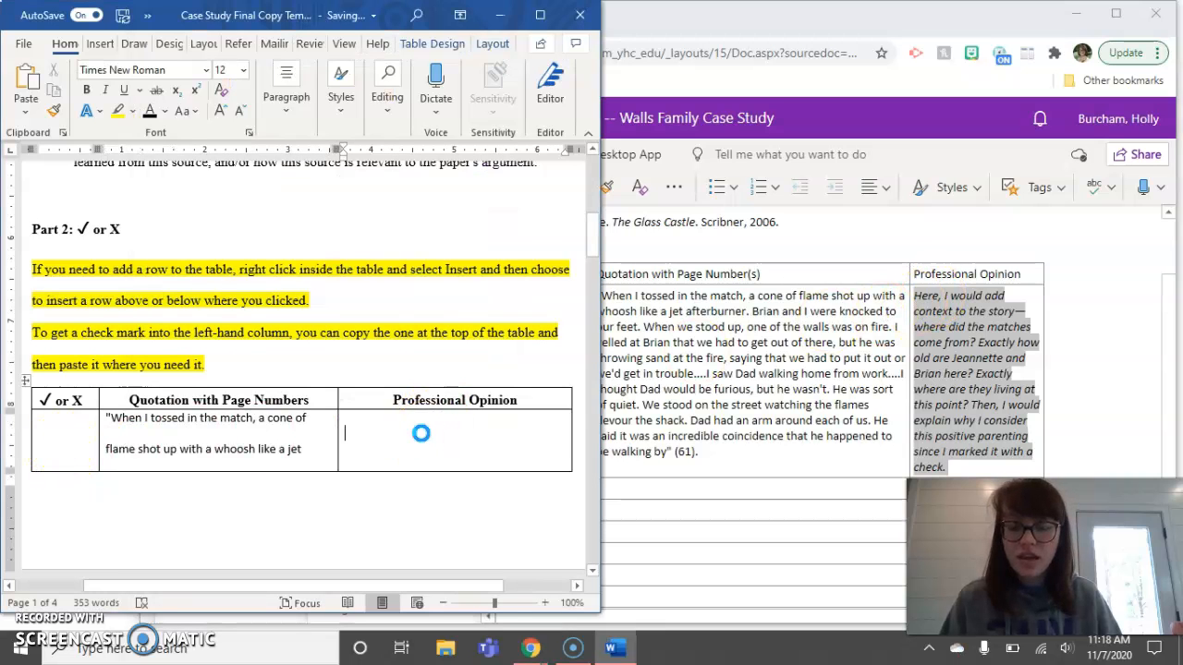
pyautogui.hotkey('ctrl', 'v')
# - Maximize Word and select the check mark in the table's header cell
pyautogui.click(560, 335)
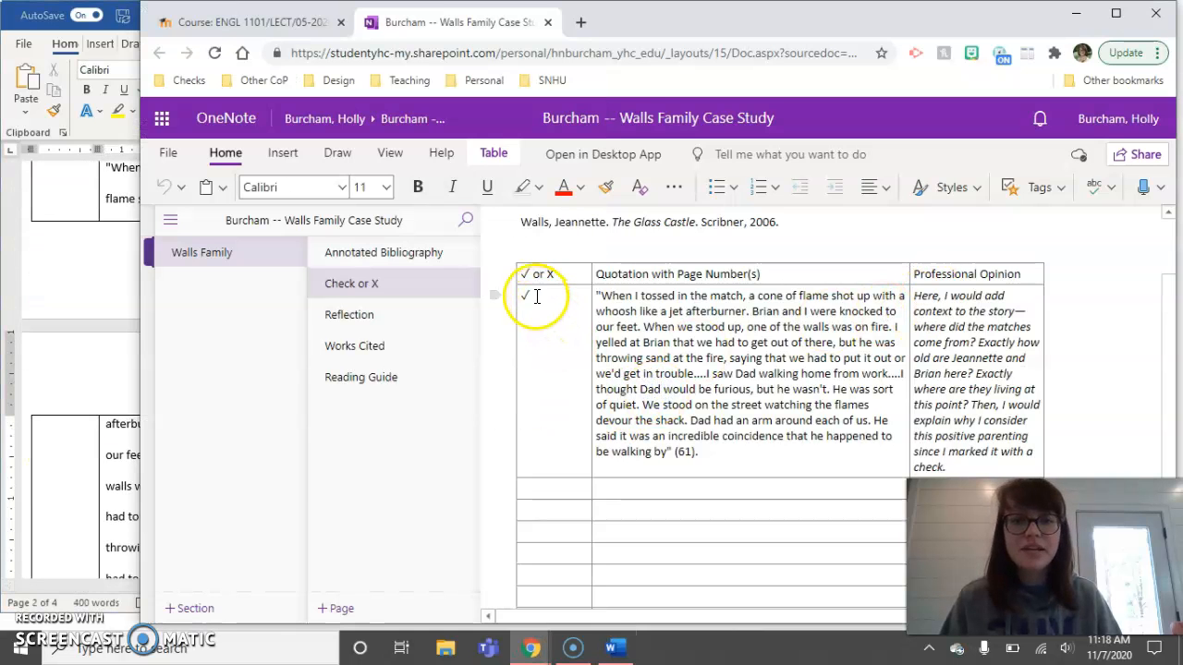
pyautogui.click(74, 194)
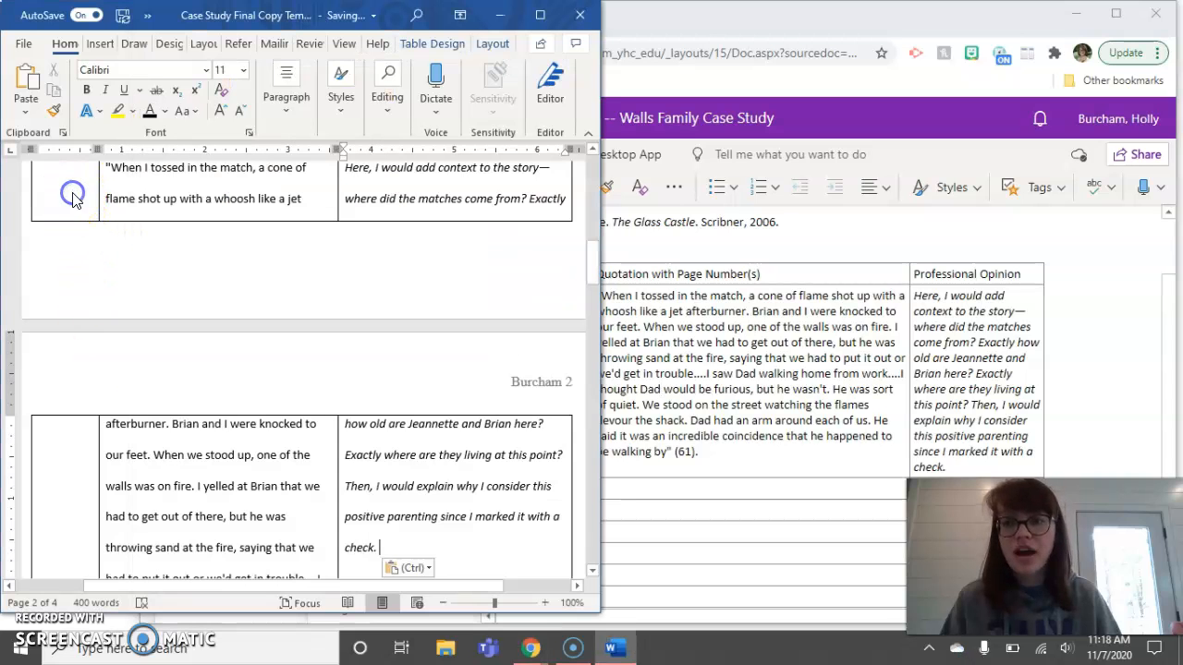
pyautogui.click(539, 15)
pyautogui.scroll(4, 489, 259)
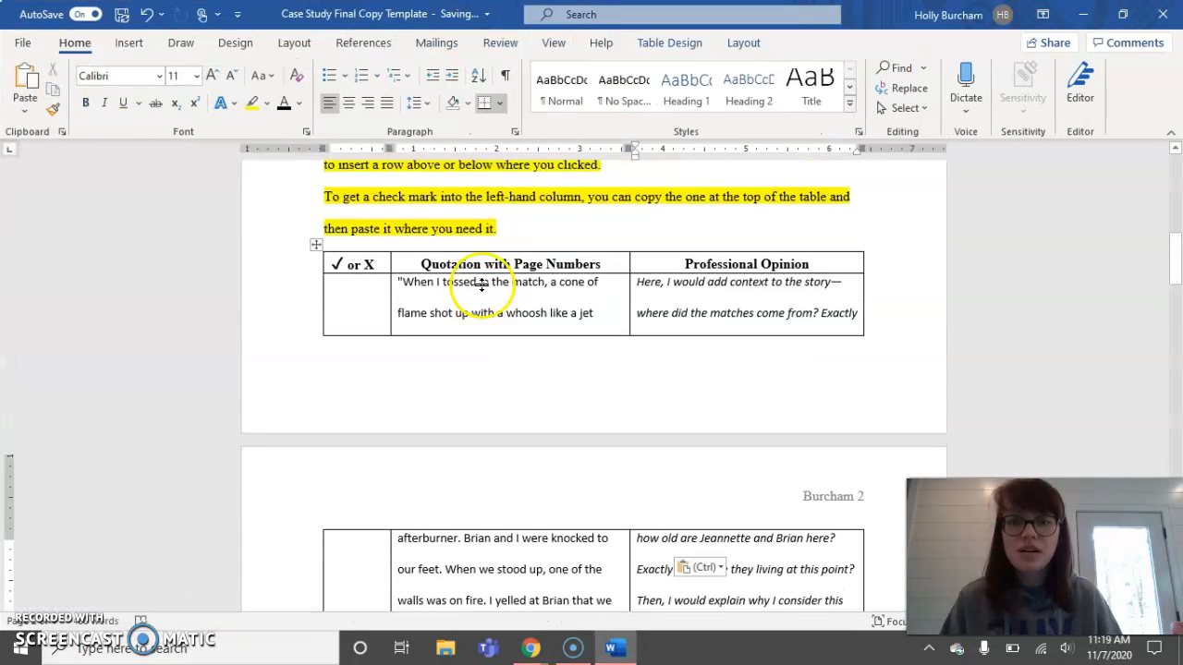
pyautogui.moveTo(342, 316); pyautogui.dragTo(330, 314)
pyautogui.hotkey('ctrl', 'c')
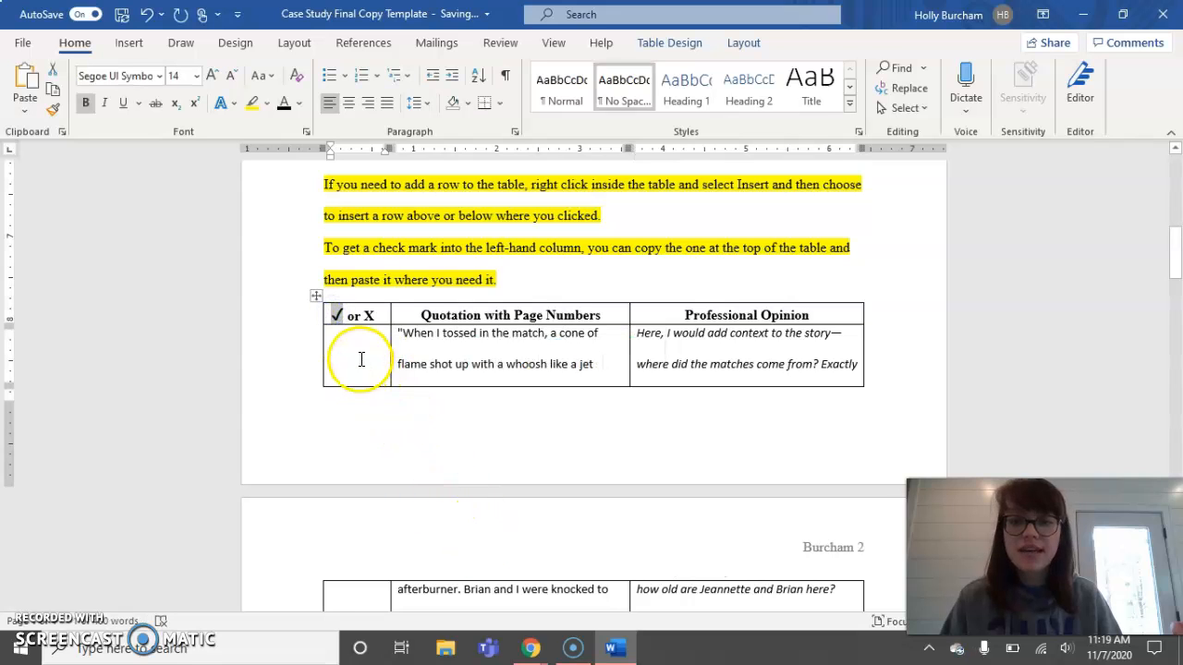
# - Paste the ✓ into the empty first-column cell of the quotation row
pyautogui.click(360, 355)
pyautogui.hotkey('ctrl', 'v')
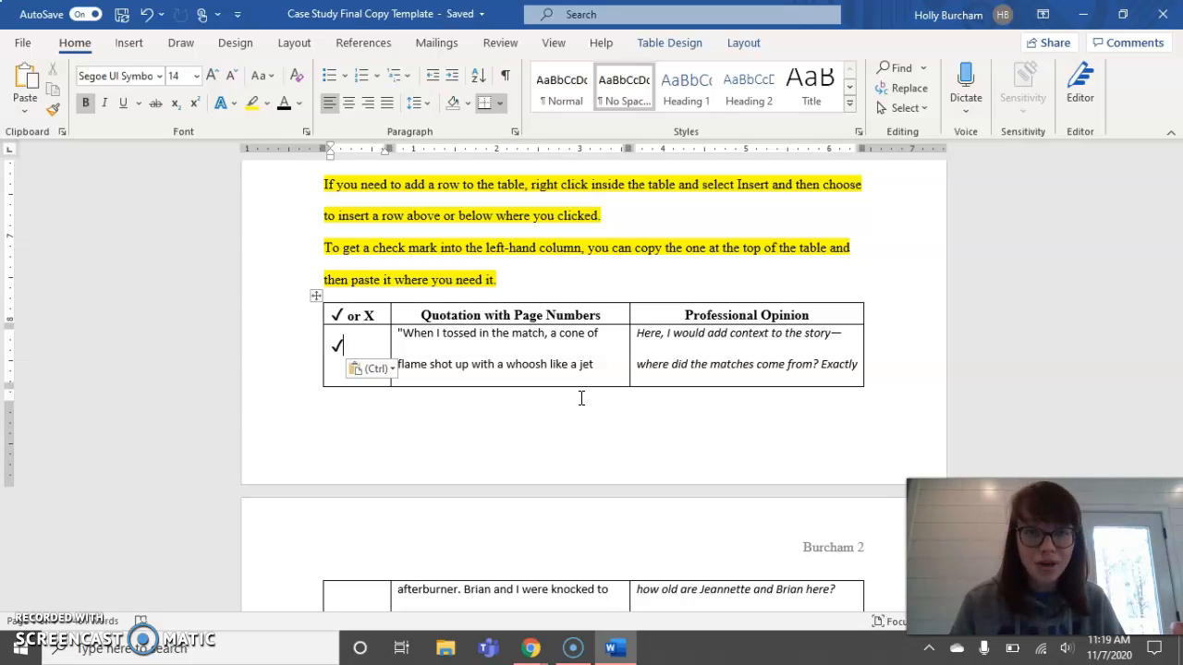
pyautogui.scroll(-5, 581, 397)
pyautogui.scroll(-2, 570, 418)
pyautogui.scroll(1, 570, 419)
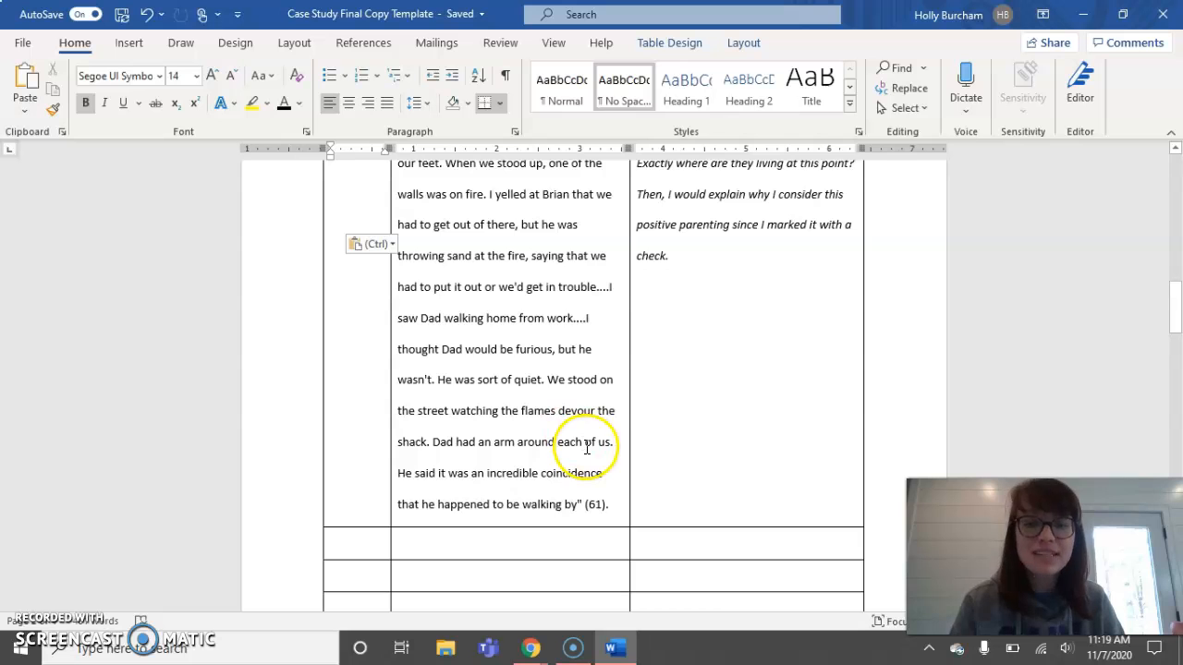
pyautogui.scroll(6, 586, 447)
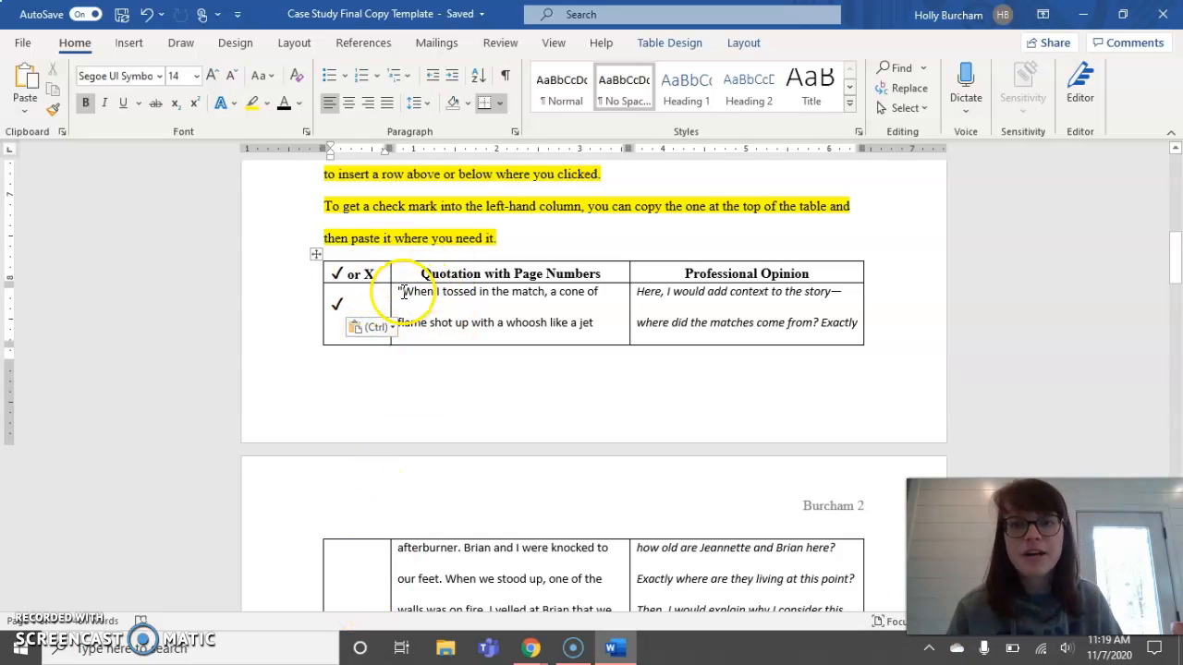
# - Set the row's quotation and opinion text to Times New Roman, size 12
pyautogui.moveTo(403, 290)
pyautogui.mouseDown()
pyautogui.moveTo(673, 308)
pyautogui.moveTo(712, 573)
pyautogui.moveTo(727, 585)
pyautogui.mouseUp()
pyautogui.scroll(-2, 713, 572)
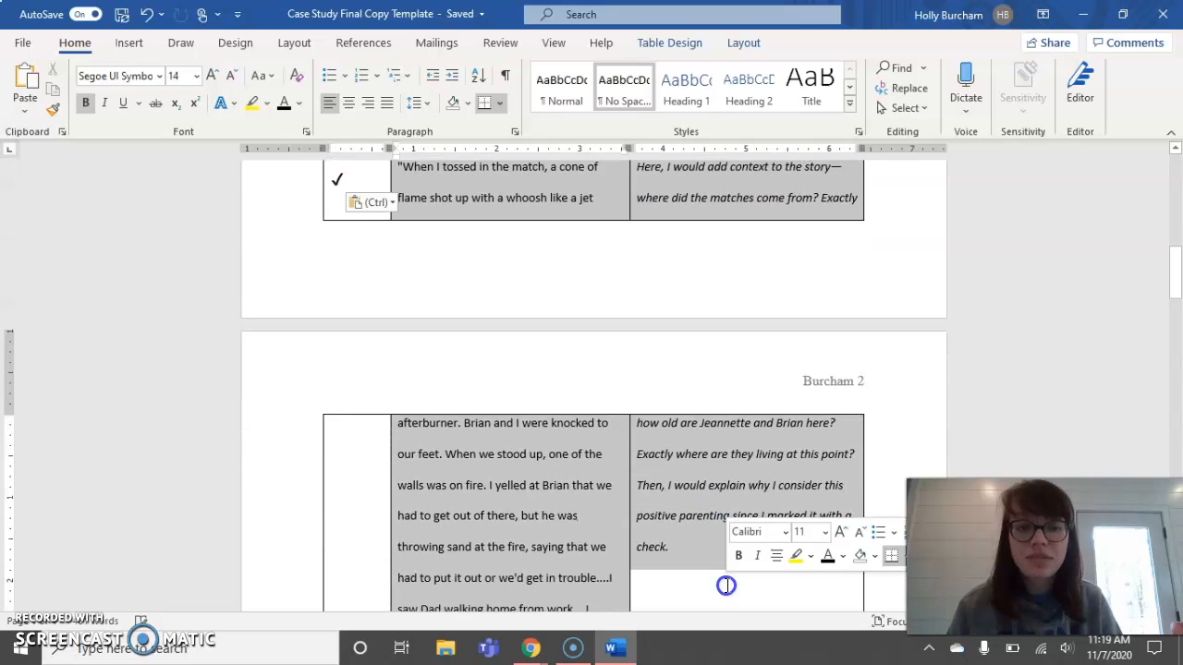
pyautogui.click(159, 79)
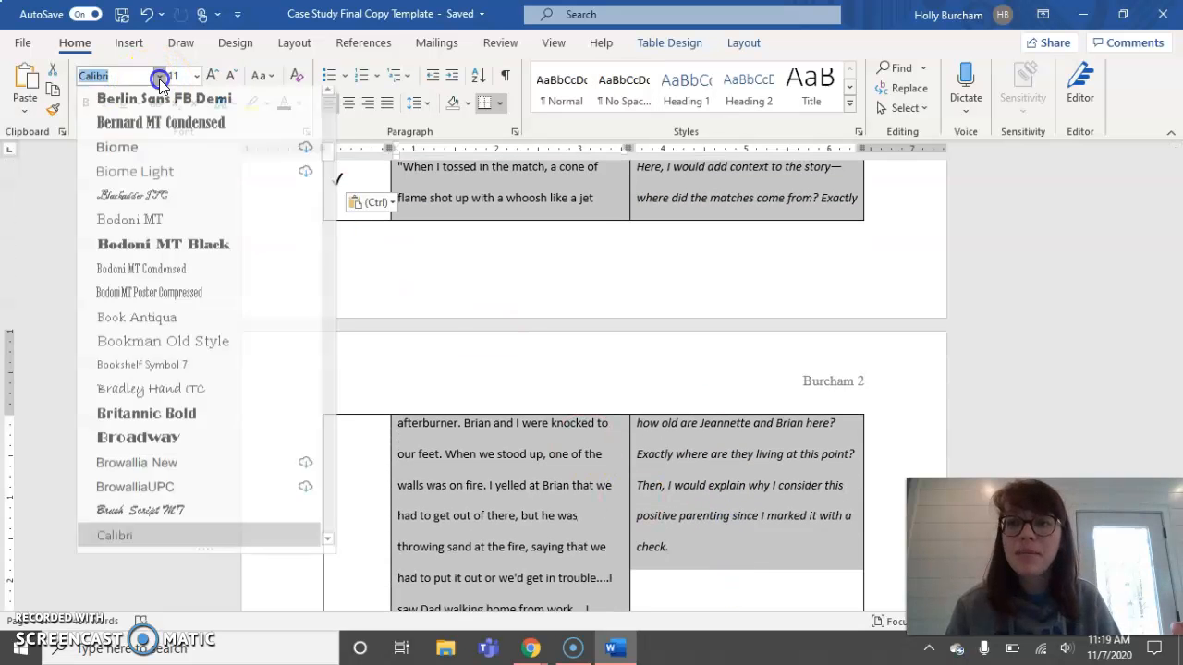
pyautogui.write('T')
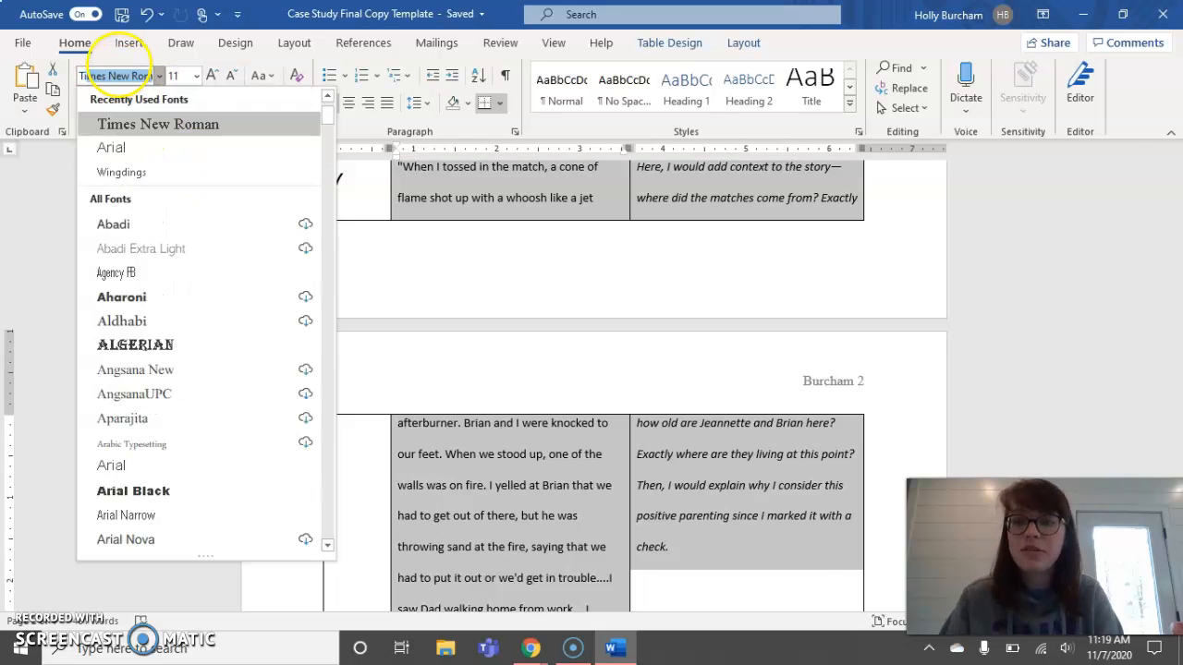
pyautogui.write('imes')
pyautogui.press('Return')
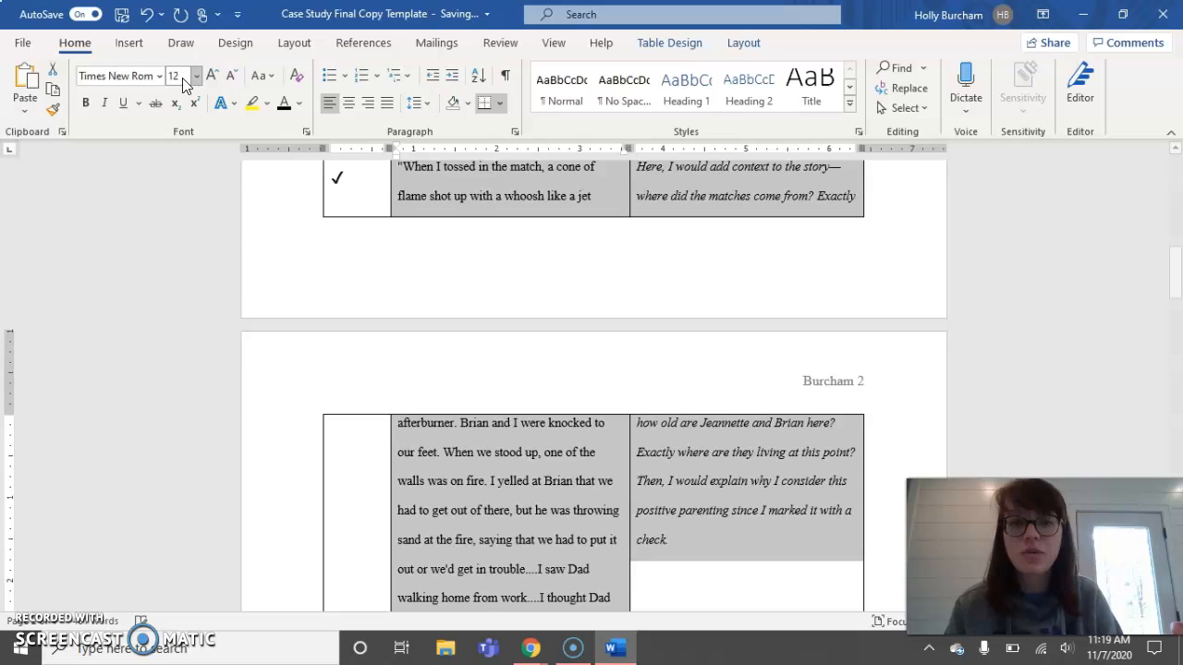
pyautogui.press('Return')
# - Give the selected row text single line spacing in the Paragraph dialog
pyautogui.click(515, 132)
pyautogui.click(686, 349)
pyautogui.click(636, 361)
pyautogui.click(668, 527)
pyautogui.scroll(1, 682, 391)
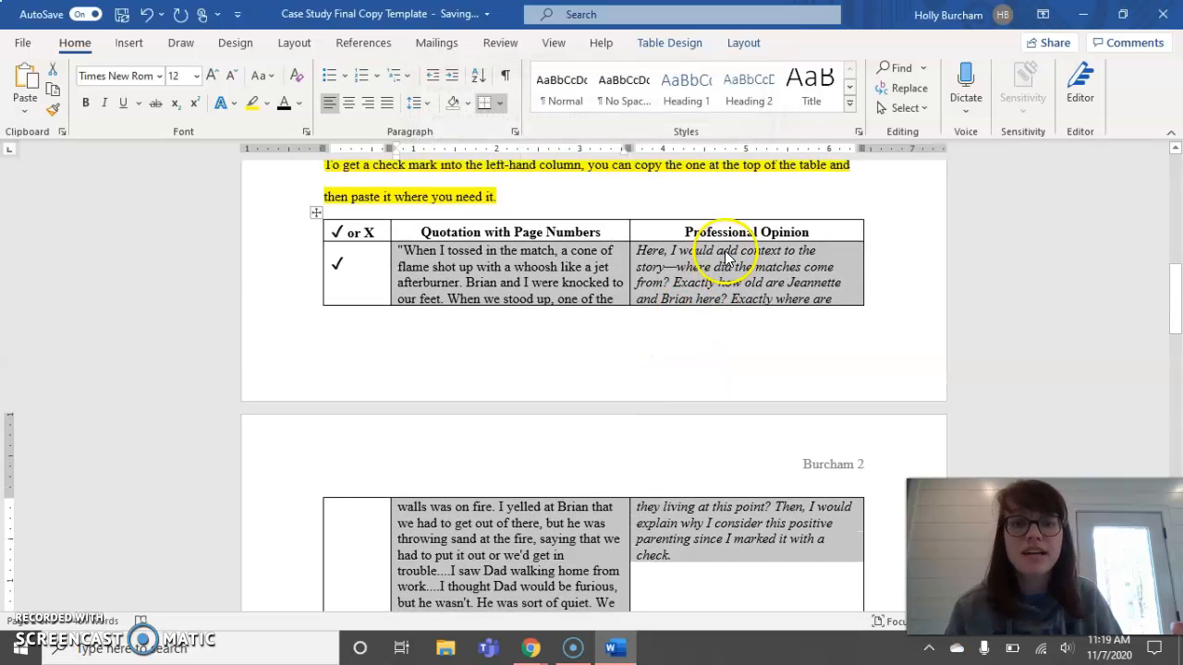
pyautogui.click(726, 245)
pyautogui.scroll(1, 728, 295)
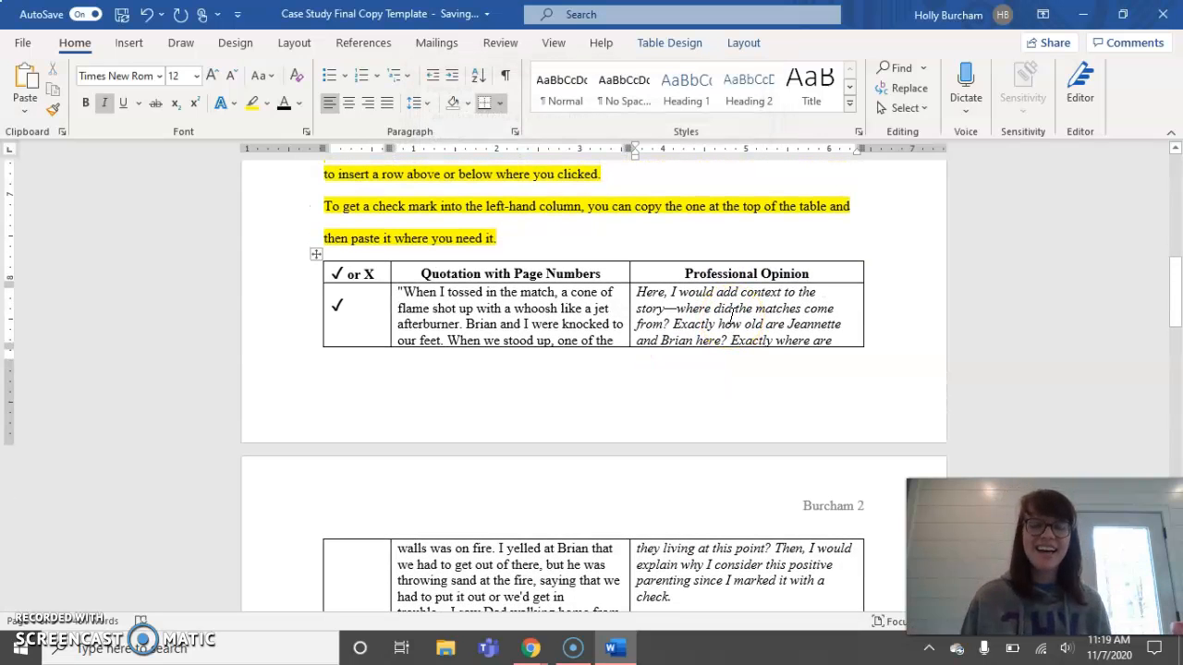
pyautogui.scroll(-8, 733, 317)
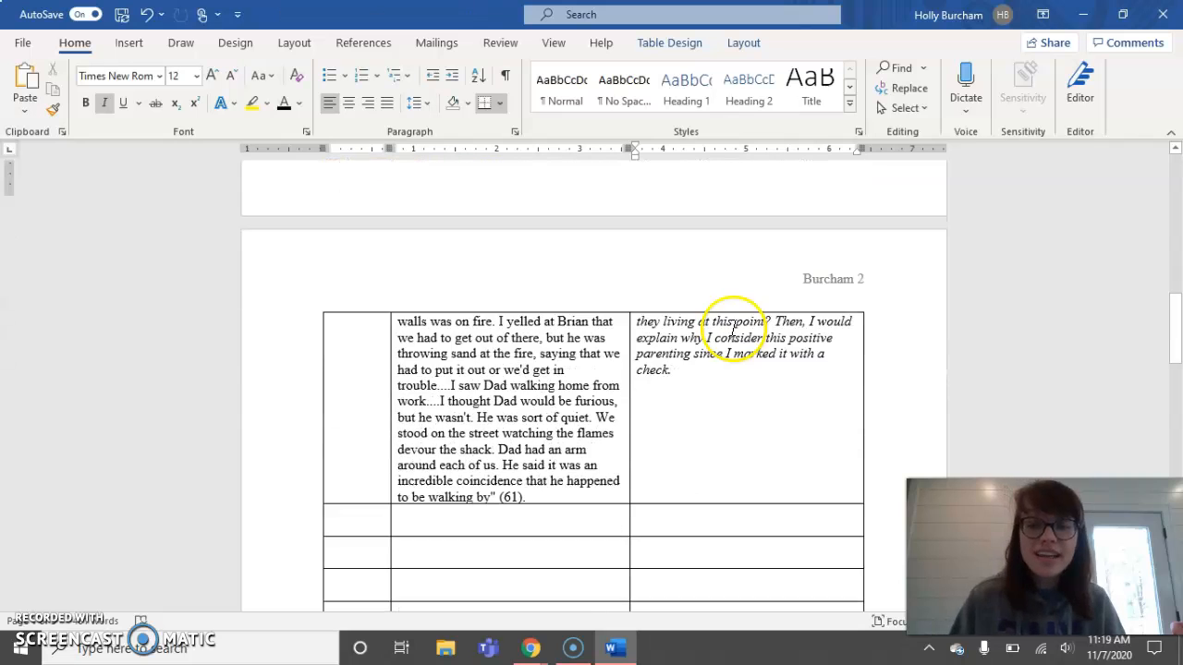
pyautogui.scroll(-5, 735, 329)
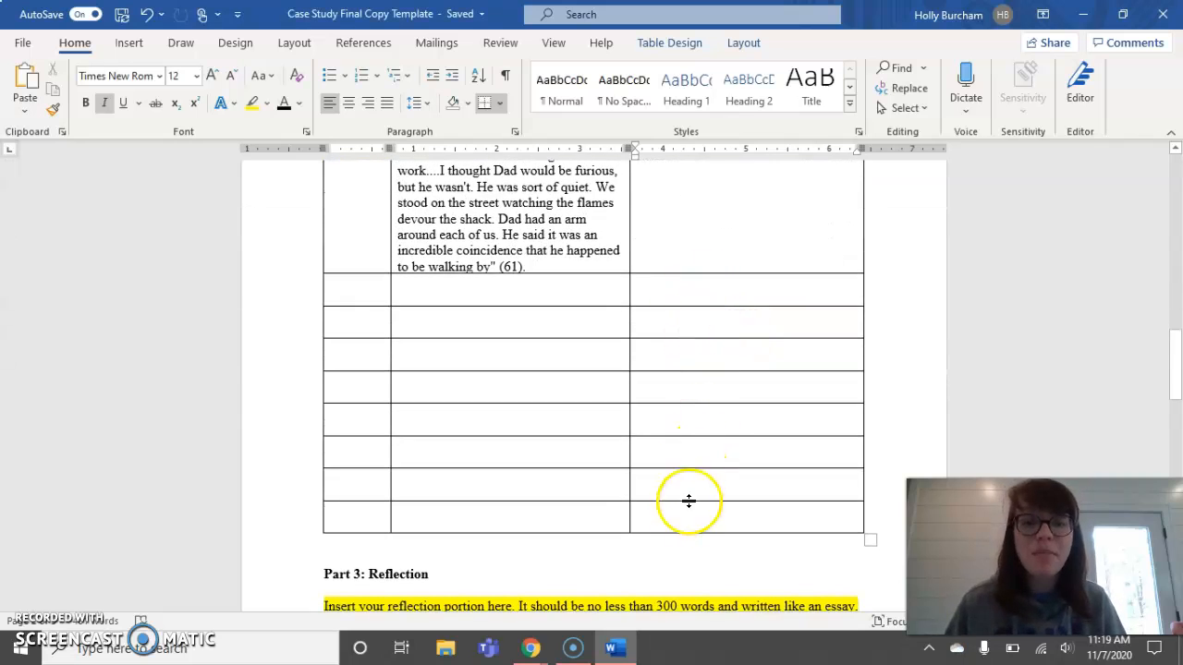
pyautogui.scroll(-12, 681, 543)
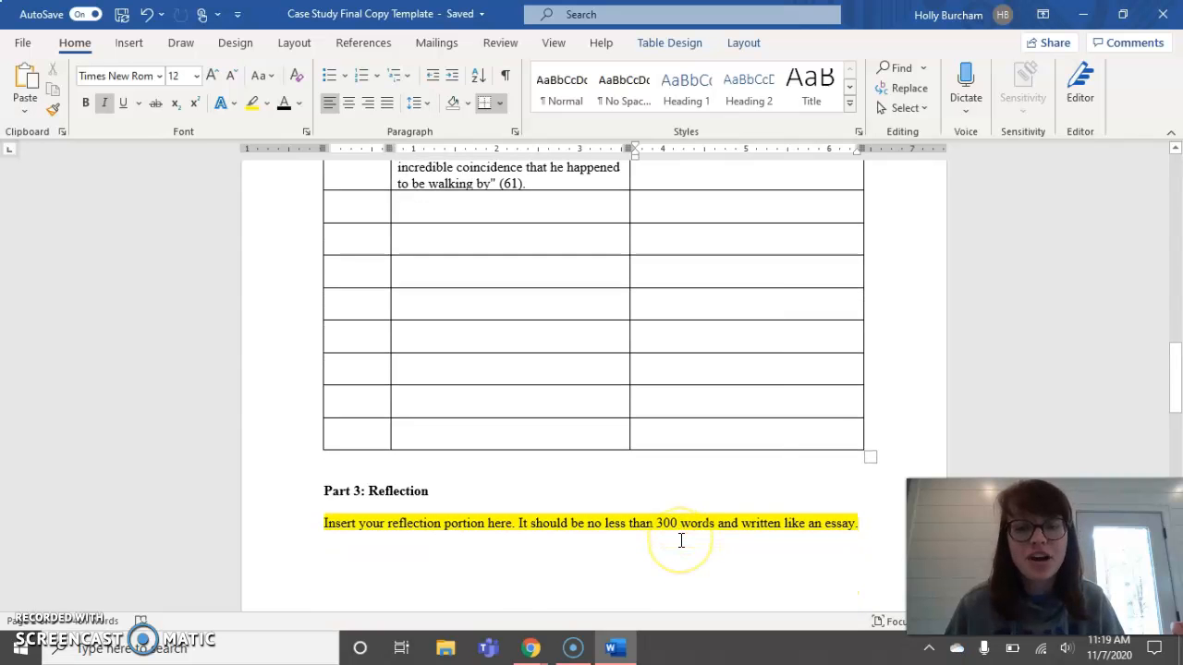
pyautogui.scroll(1, 679, 551)
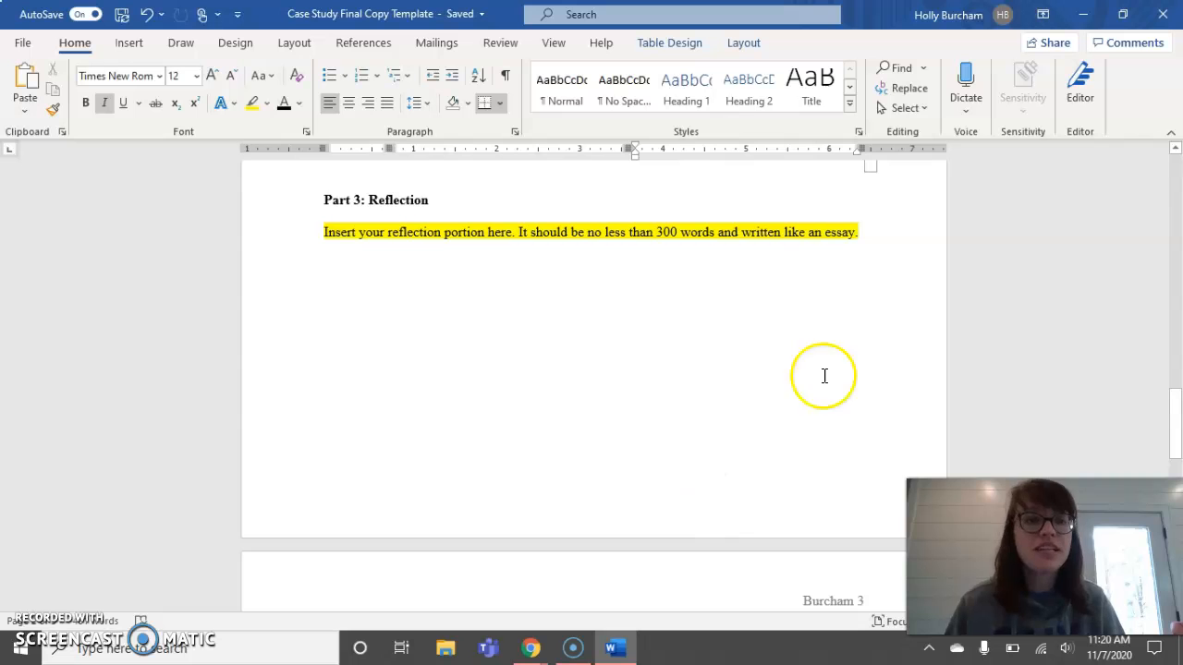
# - Select the Reflection page paragraphs from 'My introduction' to 'series on Moodle.' in OneNote and return to Word
pyautogui.click(1136, 13)
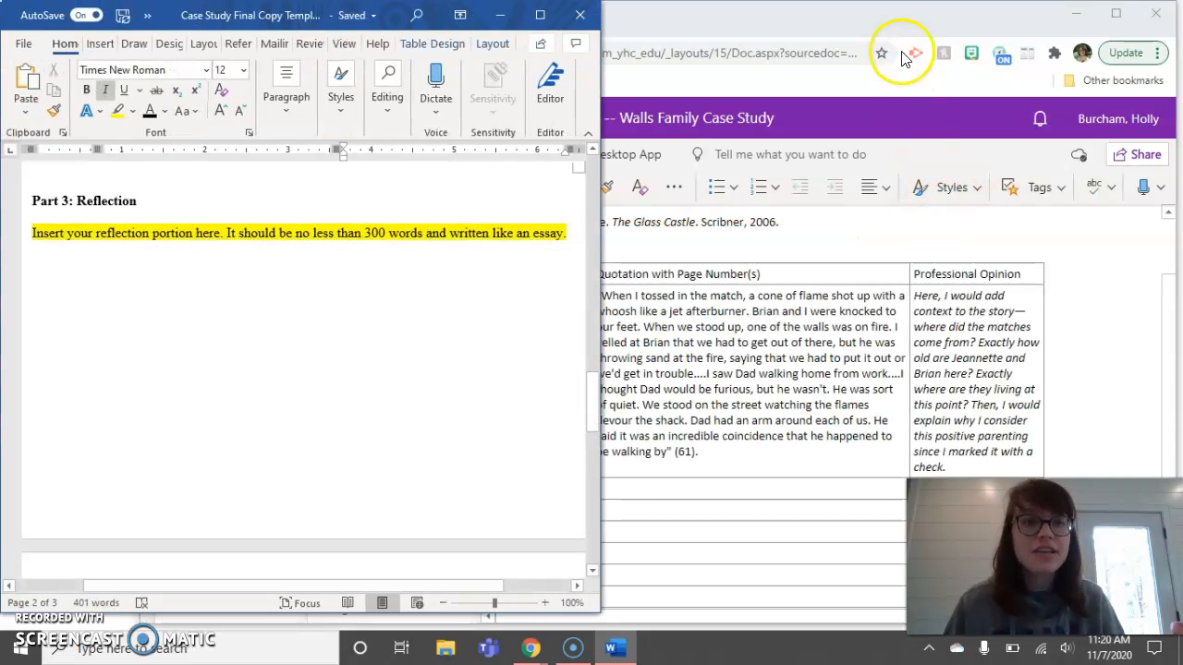
pyautogui.click(896, 27)
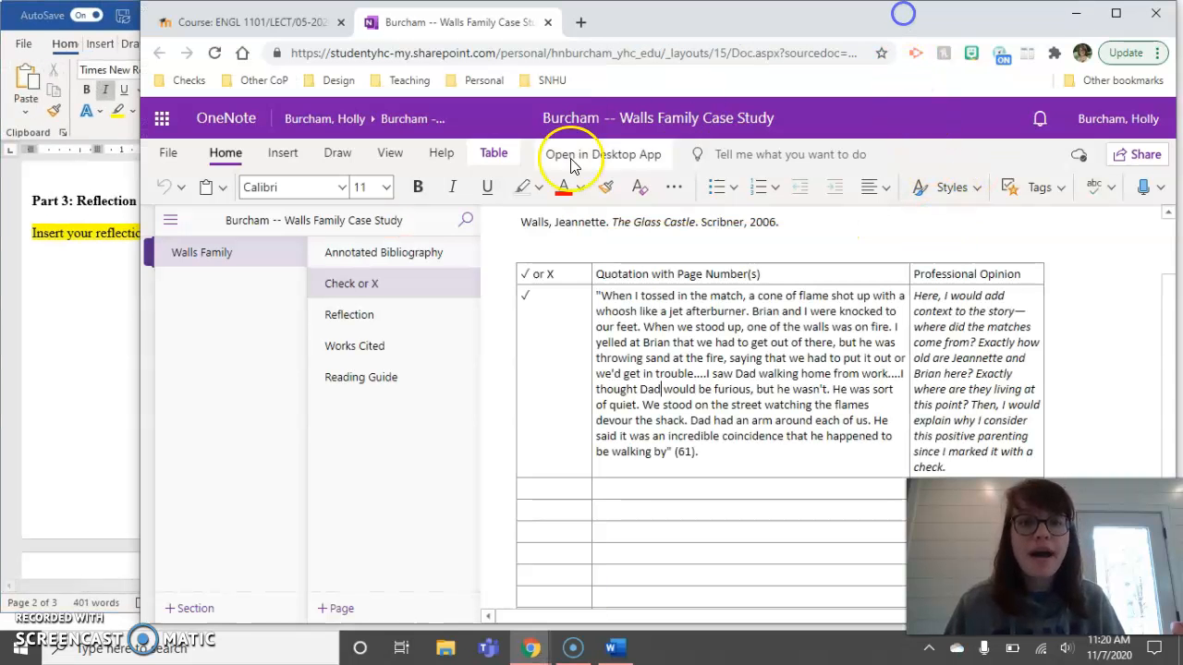
pyautogui.click(342, 319)
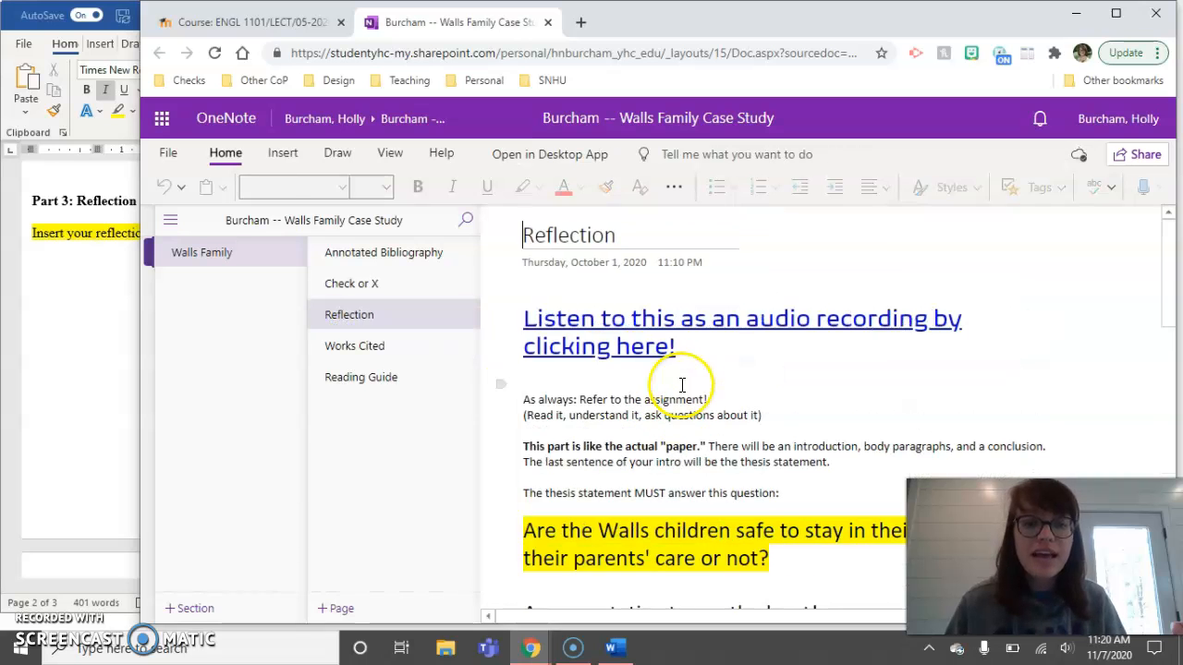
pyautogui.scroll(-4, 682, 384)
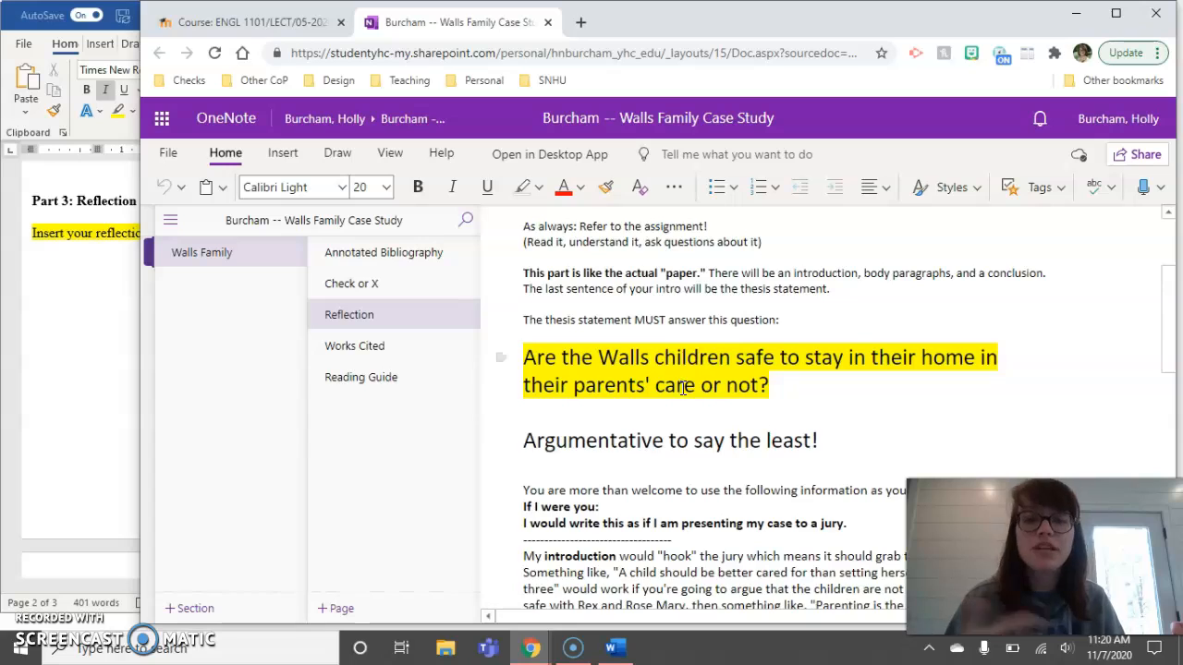
pyautogui.scroll(-6, 682, 389)
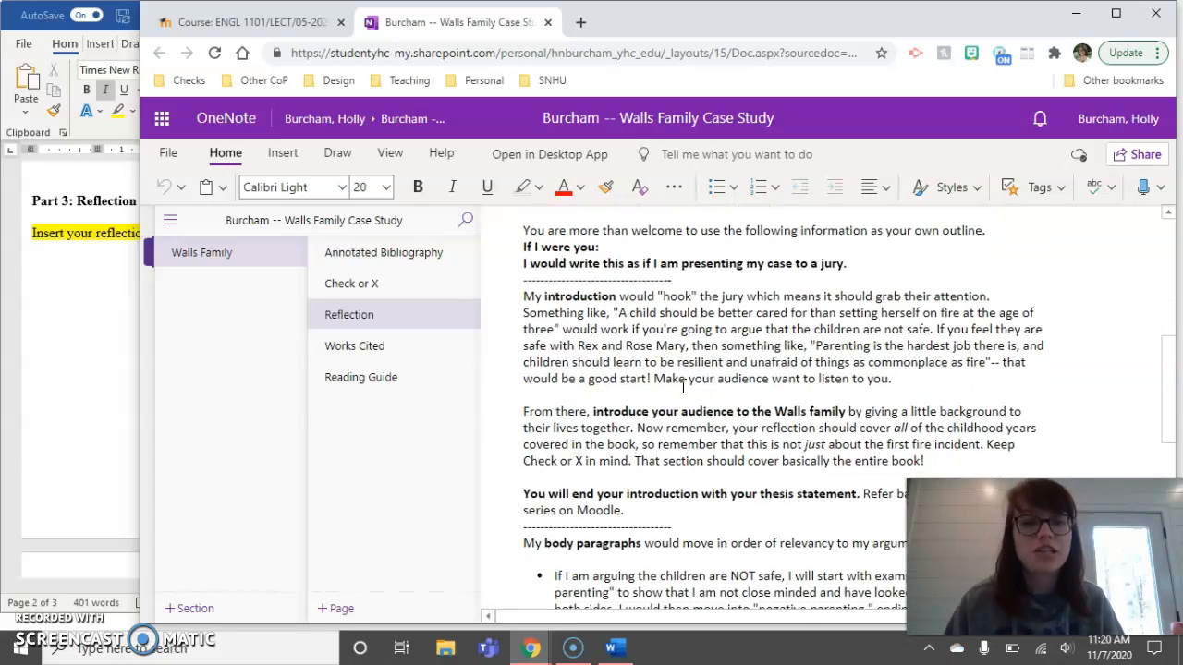
pyautogui.scroll(-2, 684, 386)
pyautogui.scroll(2, 629, 395)
pyautogui.click(531, 303)
pyautogui.moveTo(531, 303); pyautogui.dragTo(633, 507)
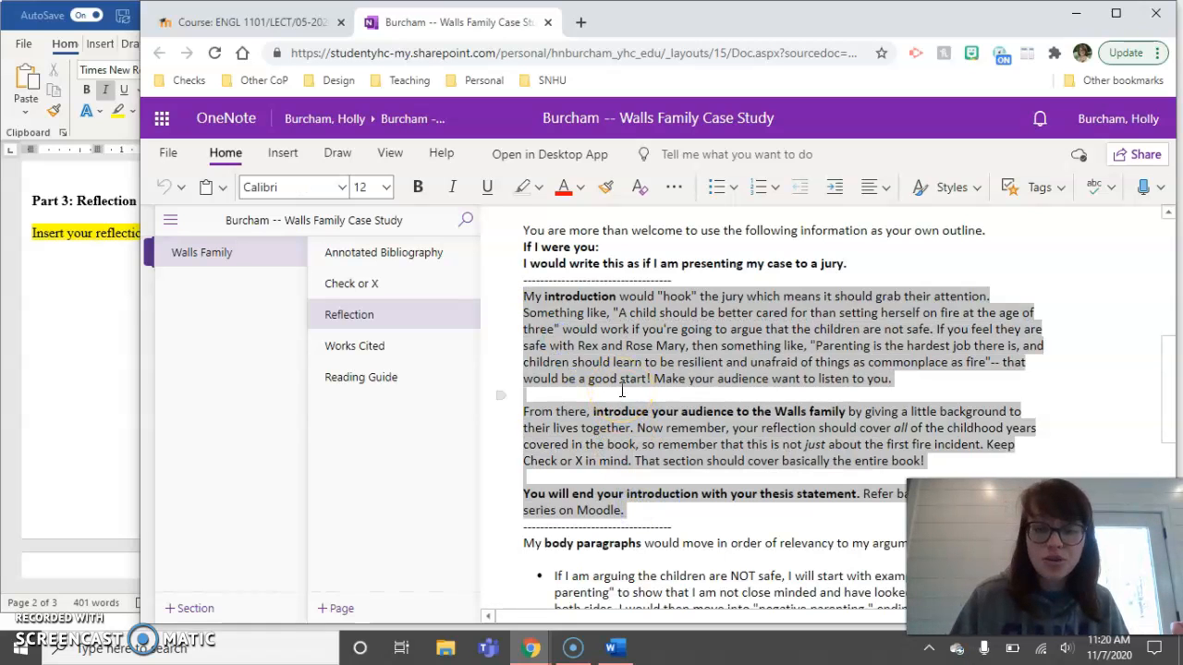
pyautogui.click(58, 315)
# - Maximize Word and paste the copied paragraphs over the yellow Part 3 placeholder line
pyautogui.click(540, 14)
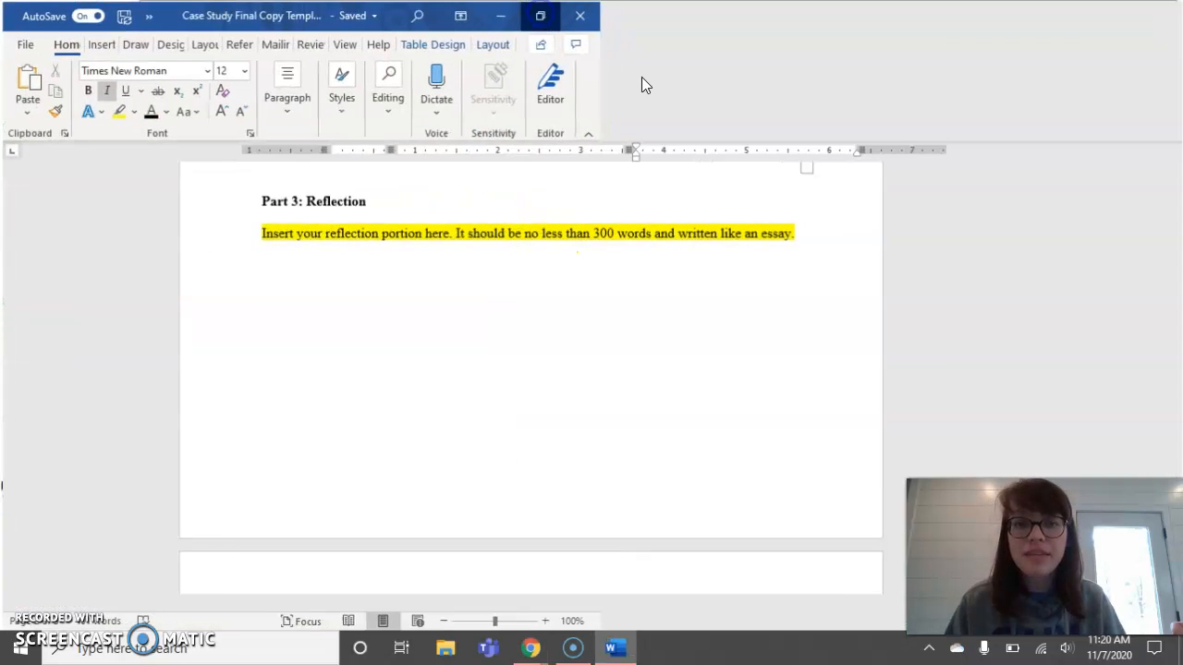
pyautogui.click(829, 231)
pyautogui.moveTo(829, 231); pyautogui.dragTo(334, 239)
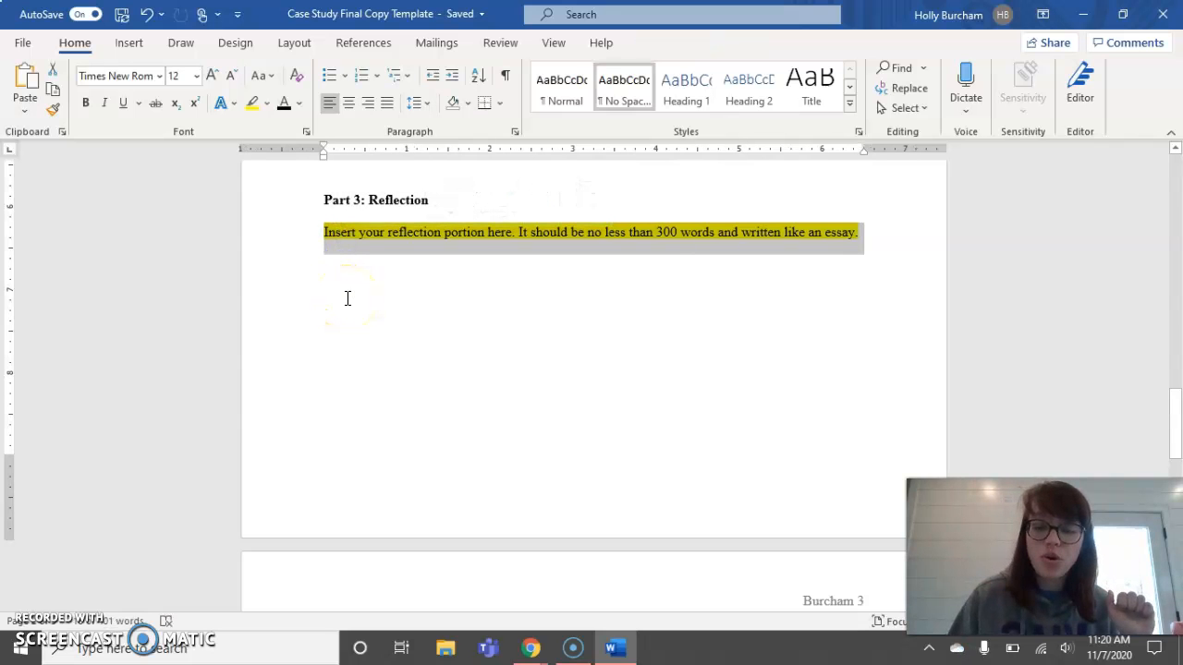
pyautogui.hotkey('ctrl', 'v')
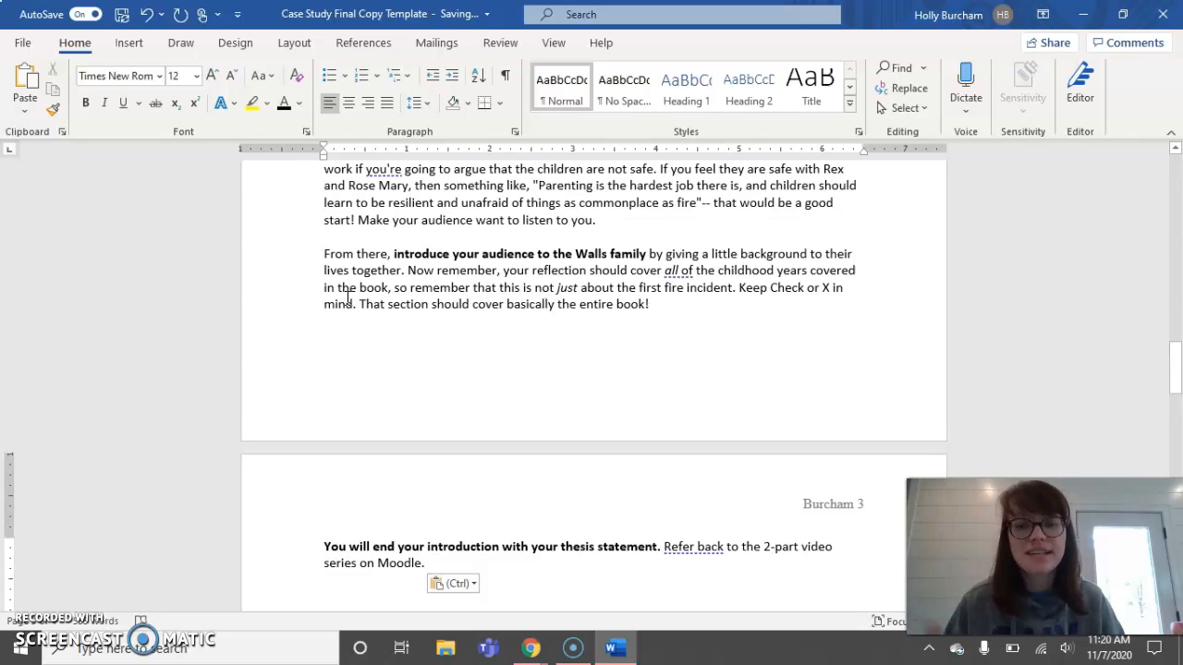
# - Change the pasted Reflection paragraphs to Times New Roman
pyautogui.moveTo(438, 560); pyautogui.dragTo(317, 264)
pyautogui.click(137, 75)
pyautogui.write('Times New Roman')
pyautogui.press('Return')
pyautogui.click(174, 76)
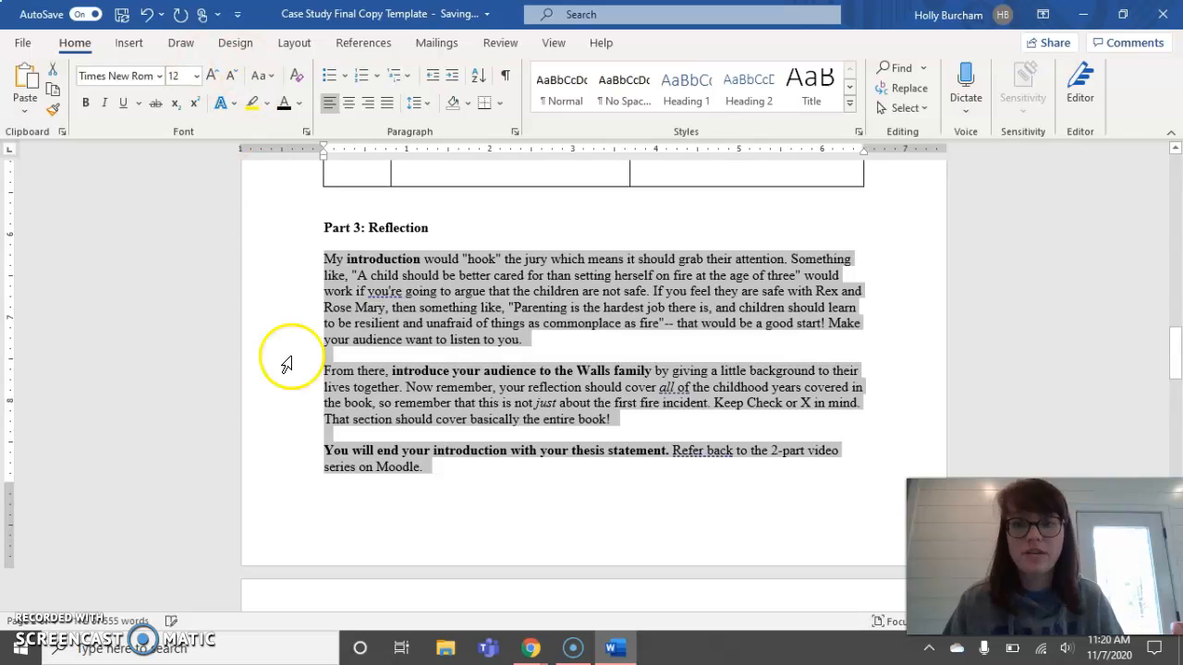
# - Remove the blank lines above 'From there' and 'You will end' and the stray leading space
pyautogui.click(344, 378)
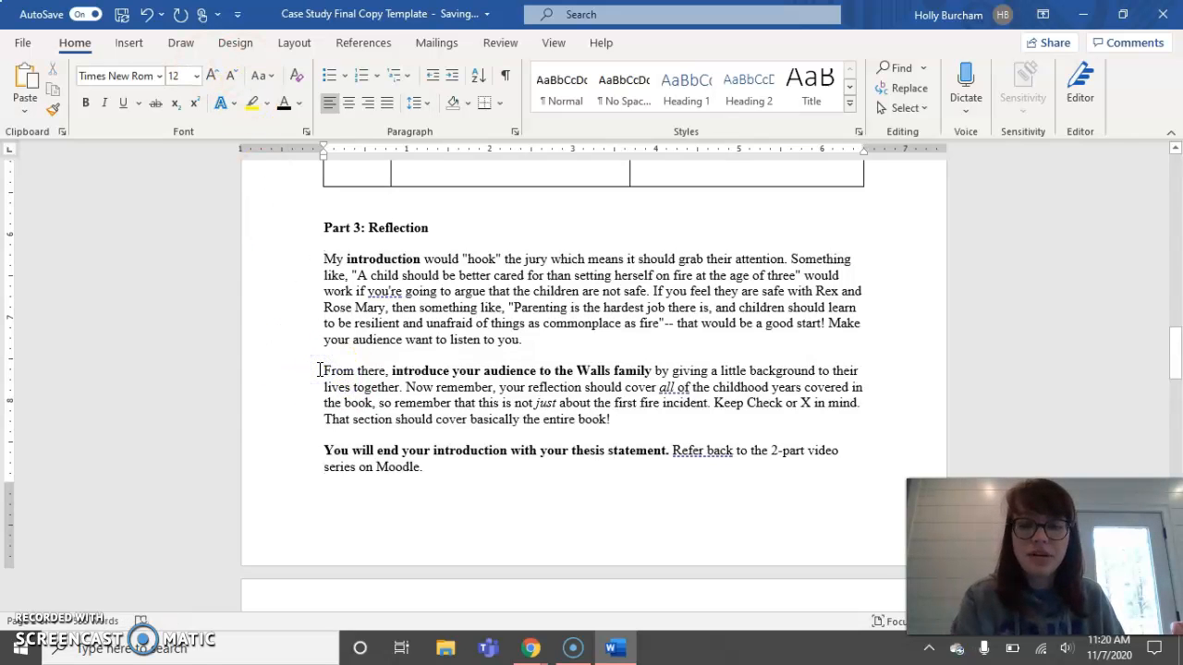
pyautogui.press('BackSpace')
pyautogui.click(315, 416)
pyautogui.press('BackSpace')
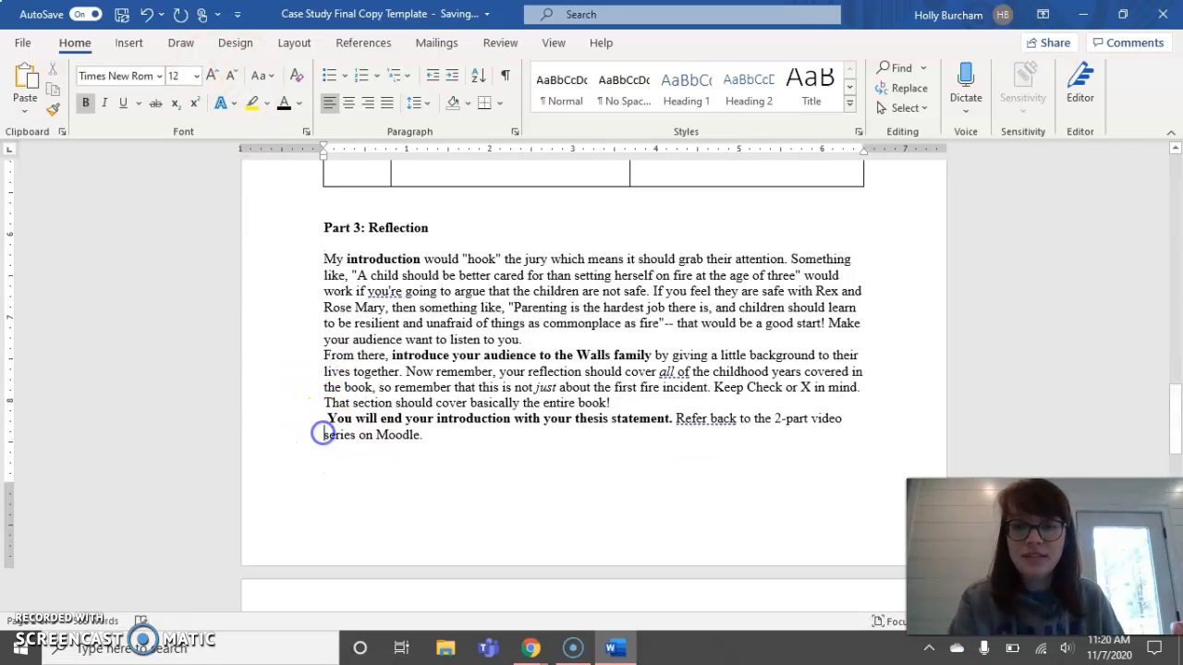
pyautogui.press('Delete')
pyautogui.moveTo(433, 441); pyautogui.dragTo(322, 258)
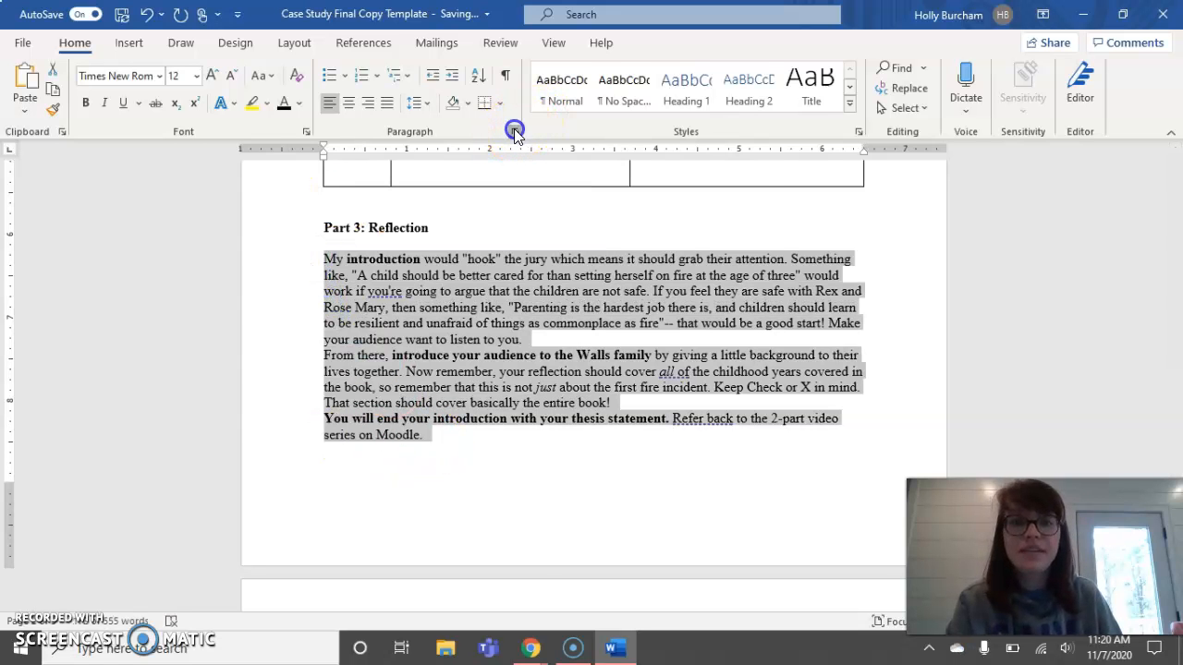
# - Set the Reflection paragraphs to Double line spacing, no special indent, and no added space between paragraphs
pyautogui.click(515, 131)
pyautogui.click(605, 253)
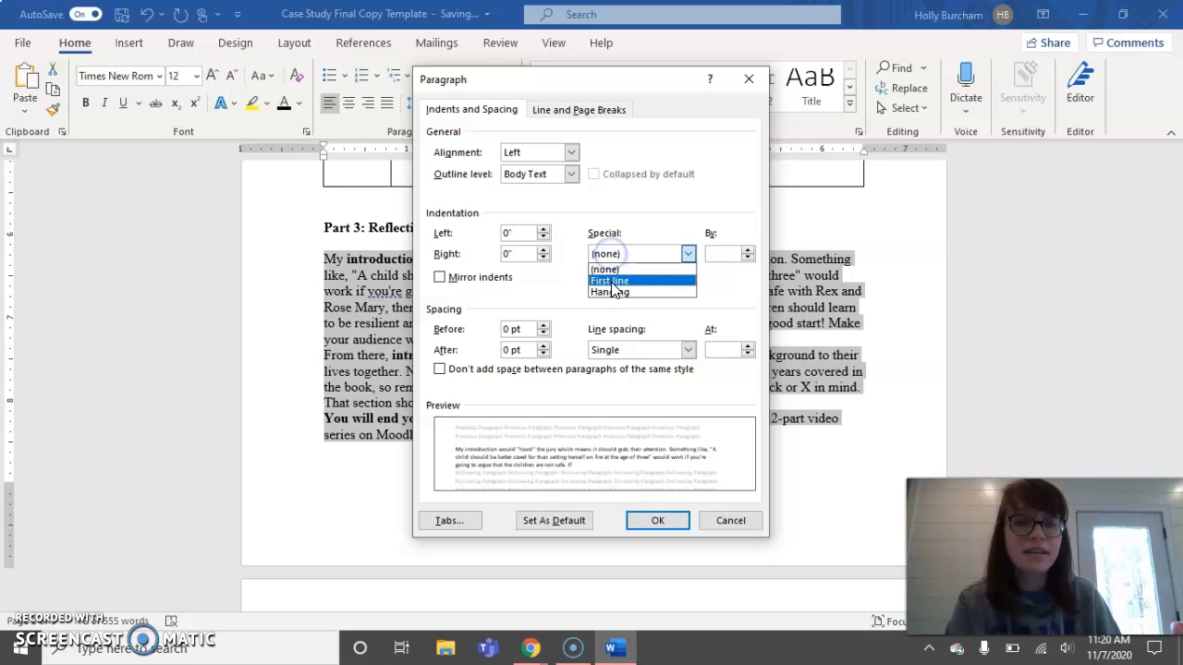
pyautogui.click(709, 285)
pyautogui.click(688, 349)
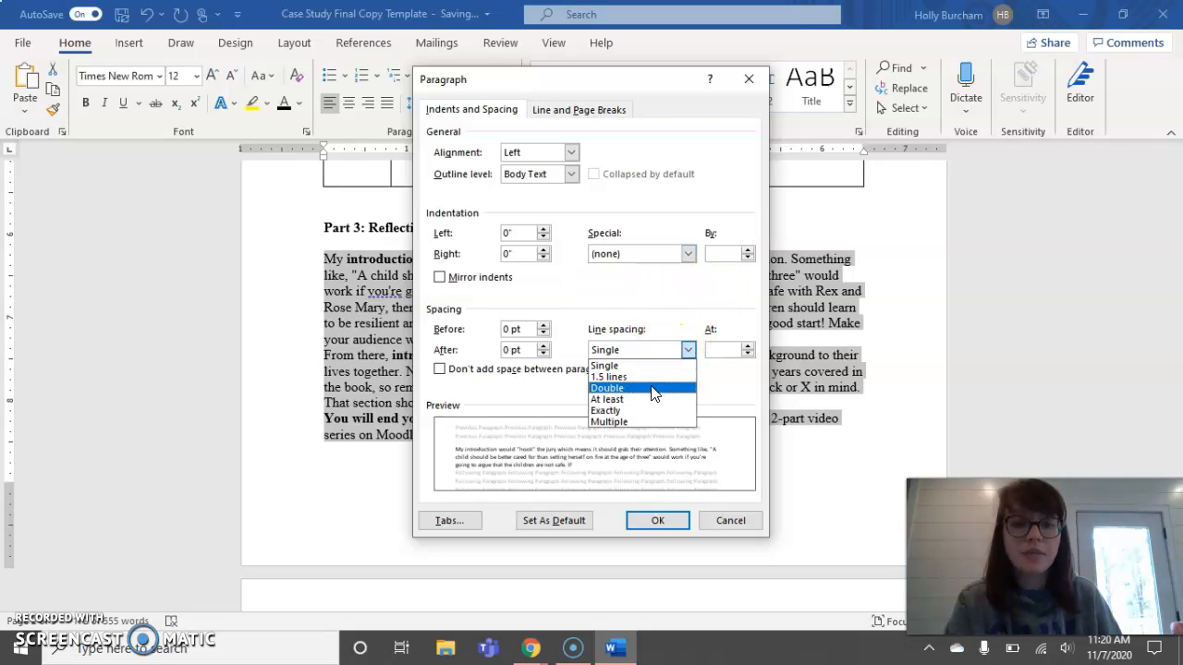
pyautogui.click(608, 388)
pyautogui.click(439, 369)
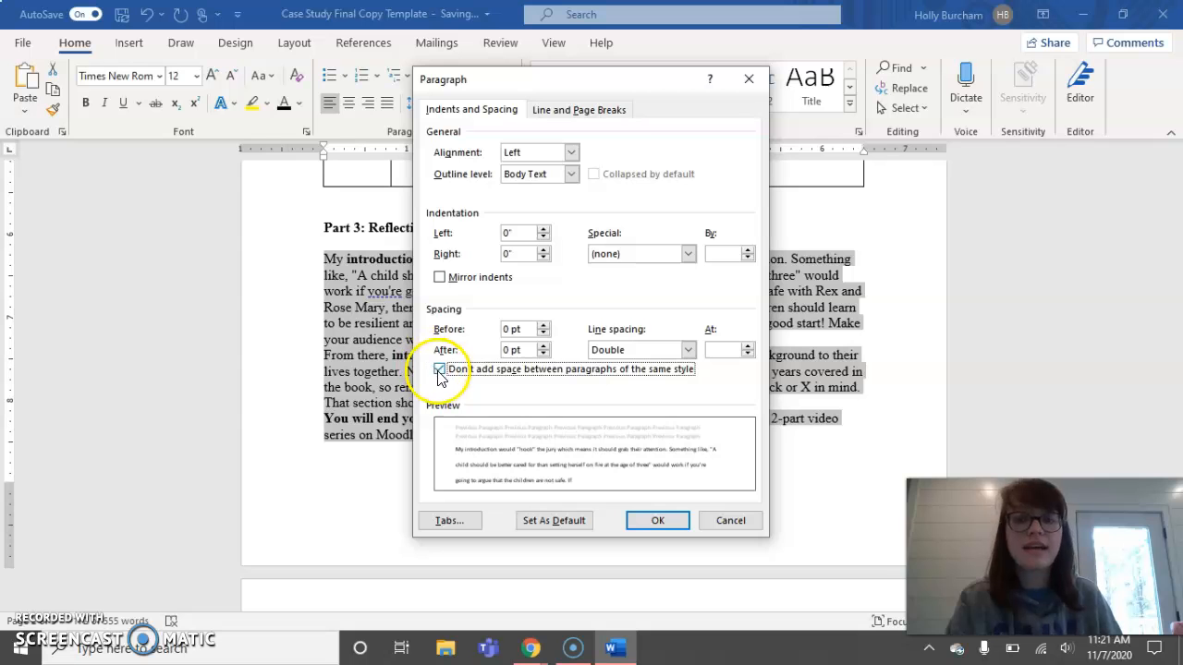
pyautogui.click(670, 520)
pyautogui.click(549, 348)
pyautogui.scroll(-3, 550, 348)
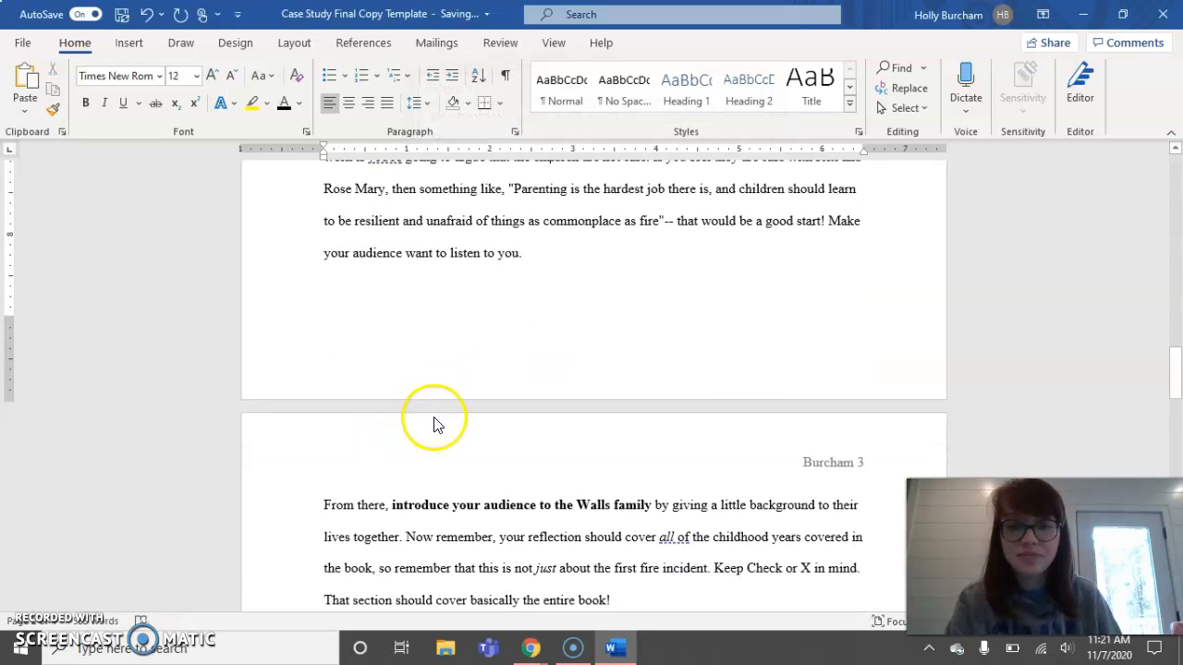
pyautogui.scroll(1, 436, 397)
pyautogui.scroll(1, 418, 208)
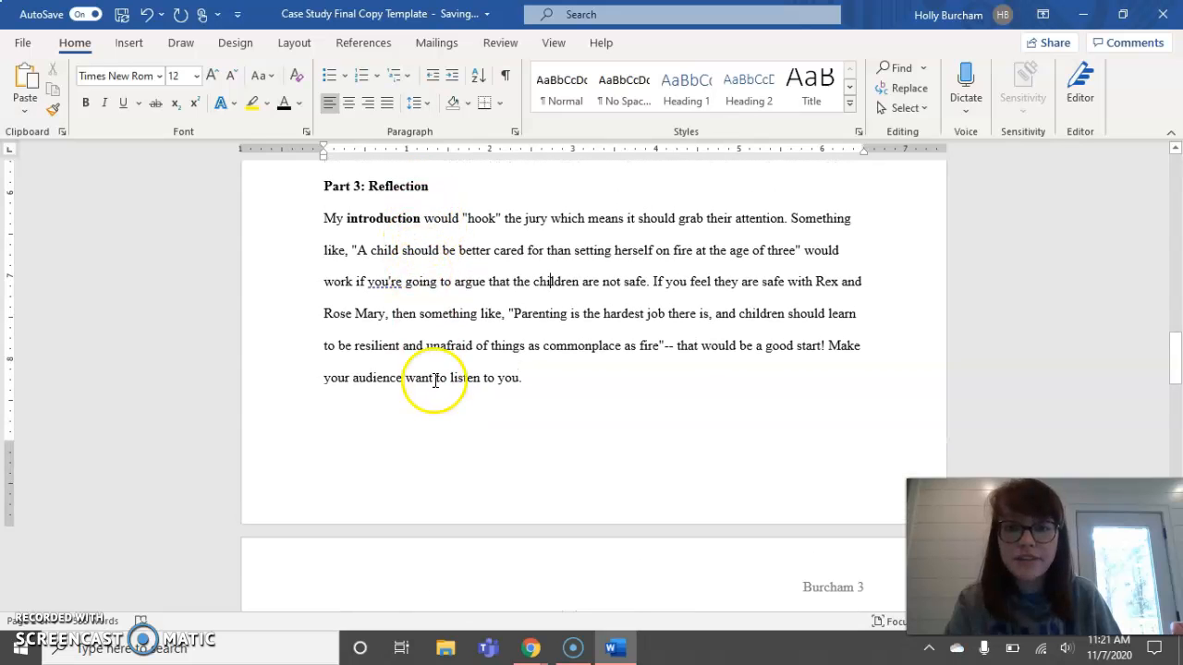
pyautogui.scroll(-2, 438, 397)
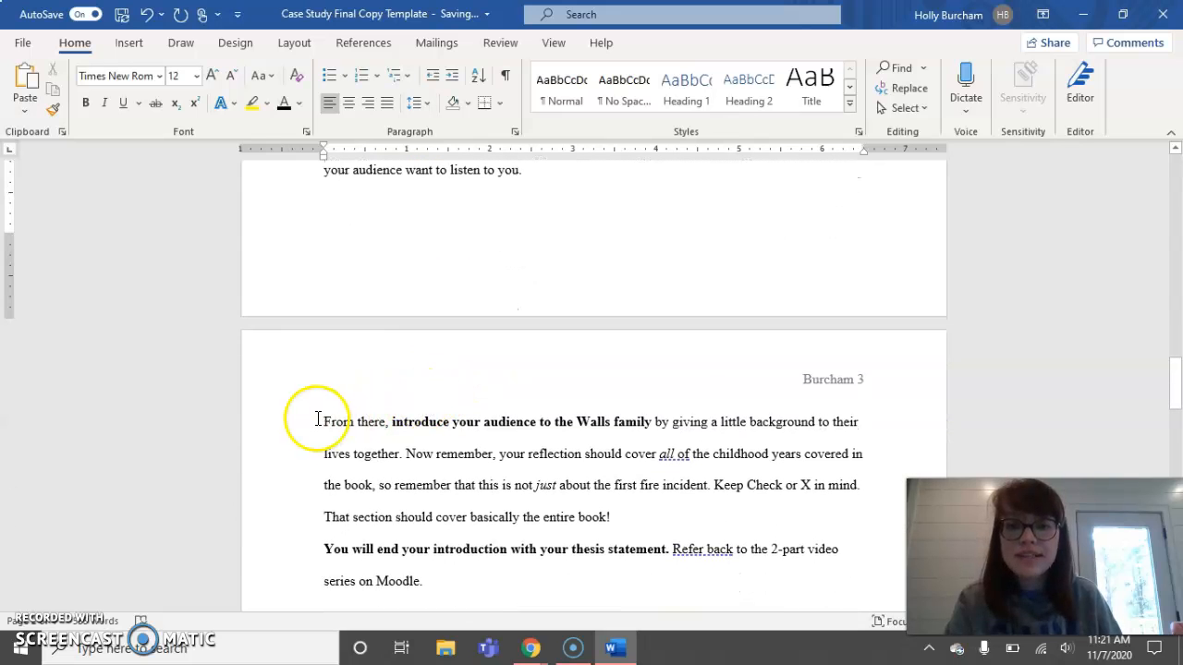
# - Indent the first lines of the 'From there' and 'You will end' paragraphs with Tab
pyautogui.click(322, 422)
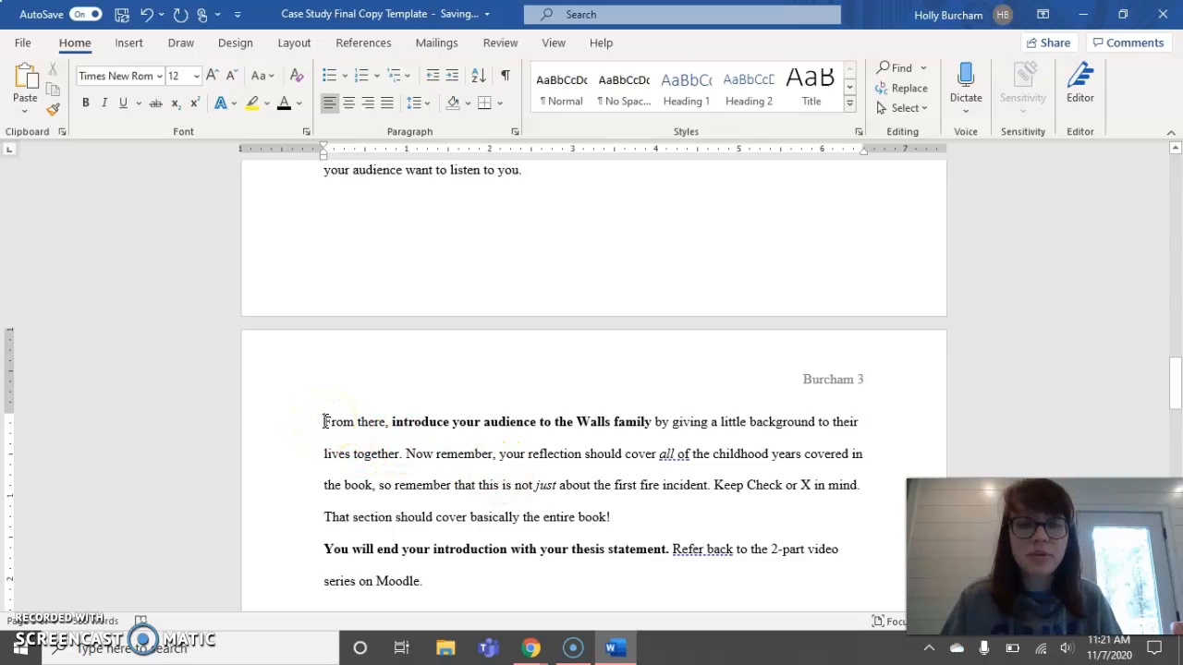
pyautogui.press('Tab')
pyautogui.scroll(-1, 323, 421)
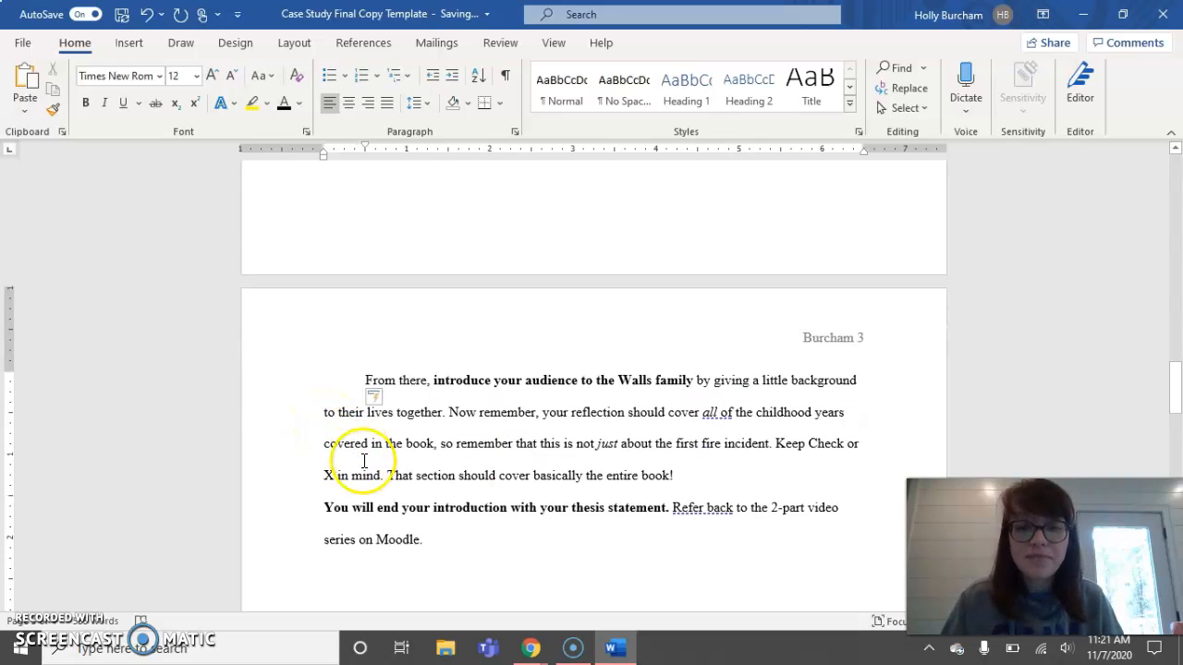
pyautogui.click(323, 507)
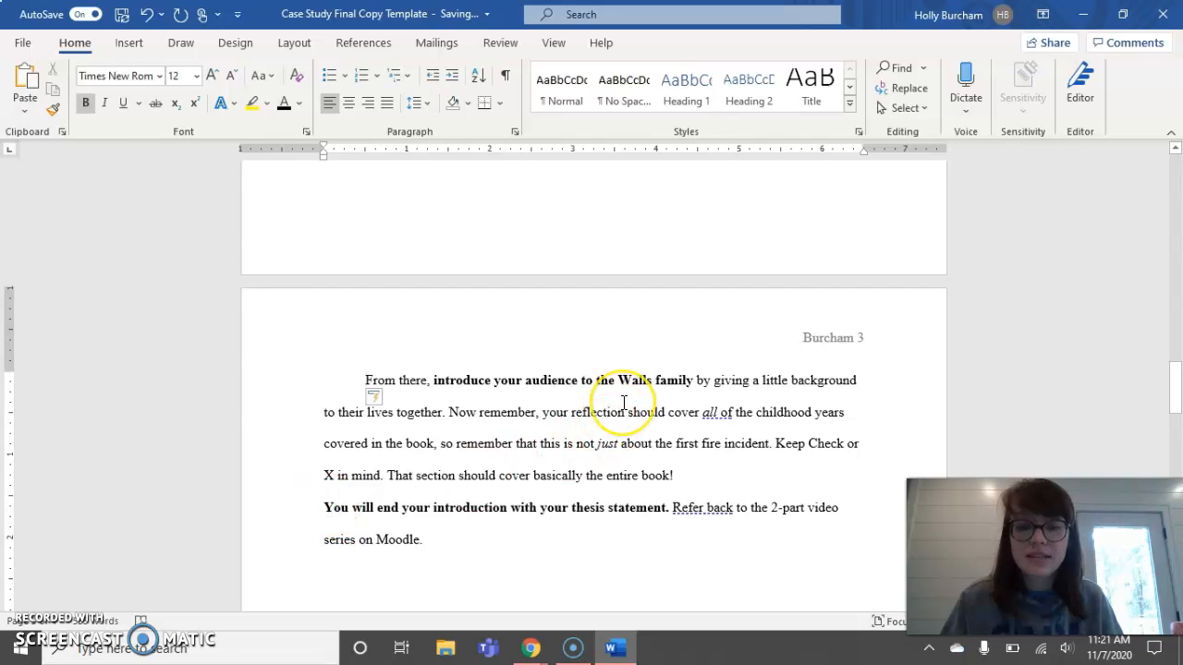
pyautogui.press('Tab')
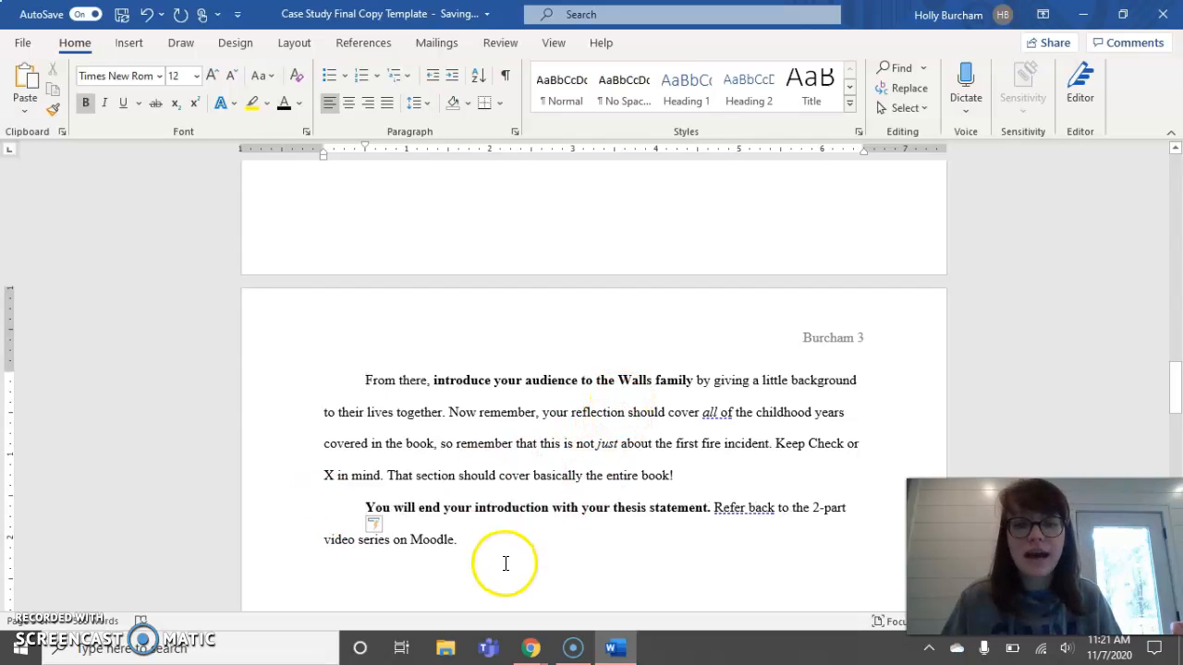
# - Clear all bold from the Reflection text and scroll down to the Works Cited page
pyautogui.moveTo(494, 543); pyautogui.dragTo(314, 297)
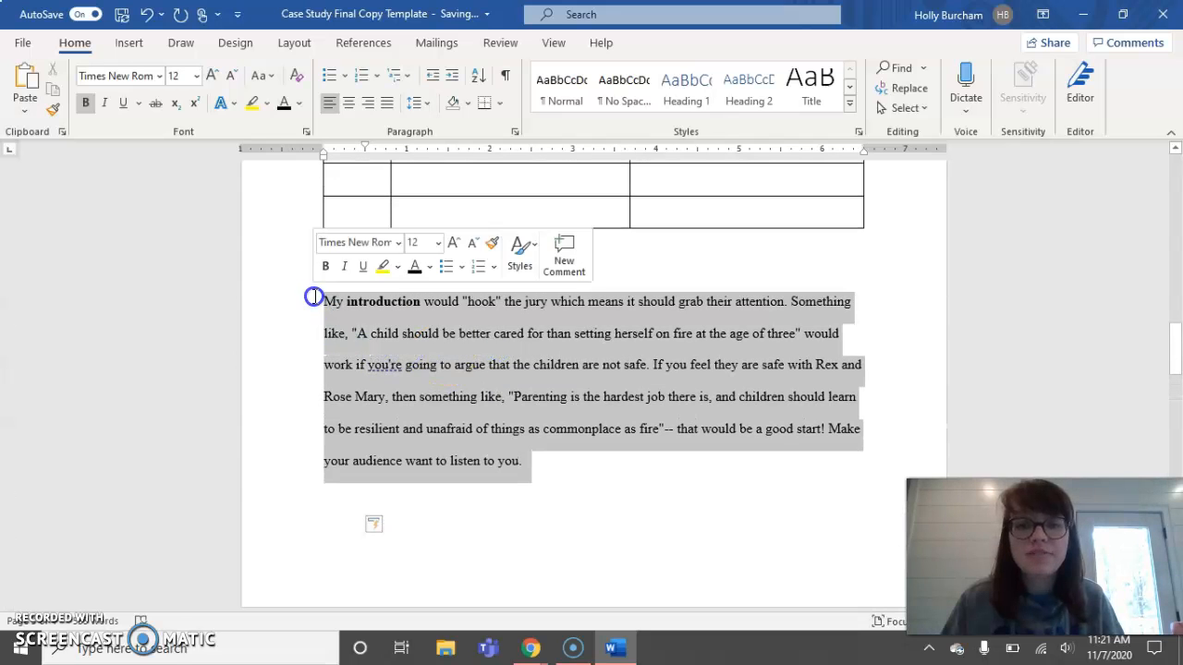
pyautogui.click(89, 108)
pyautogui.click(90, 108)
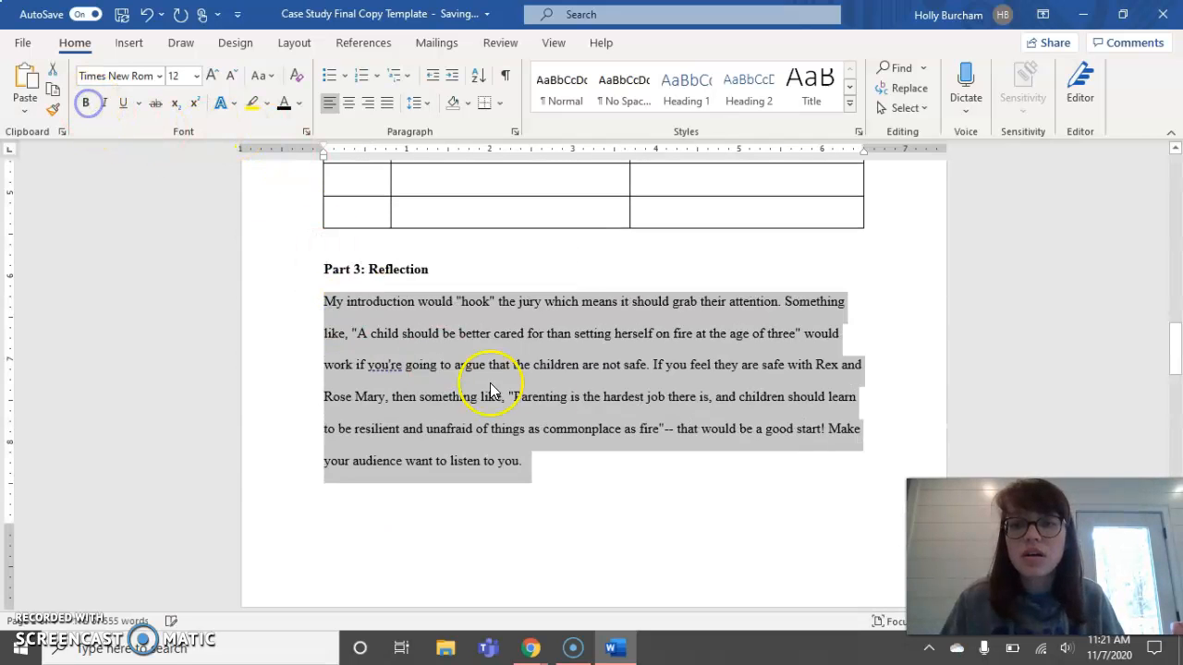
pyautogui.click(545, 396)
pyautogui.scroll(-2, 547, 403)
pyautogui.scroll(-3, 546, 403)
pyautogui.scroll(3, 547, 404)
pyautogui.scroll(3, 548, 404)
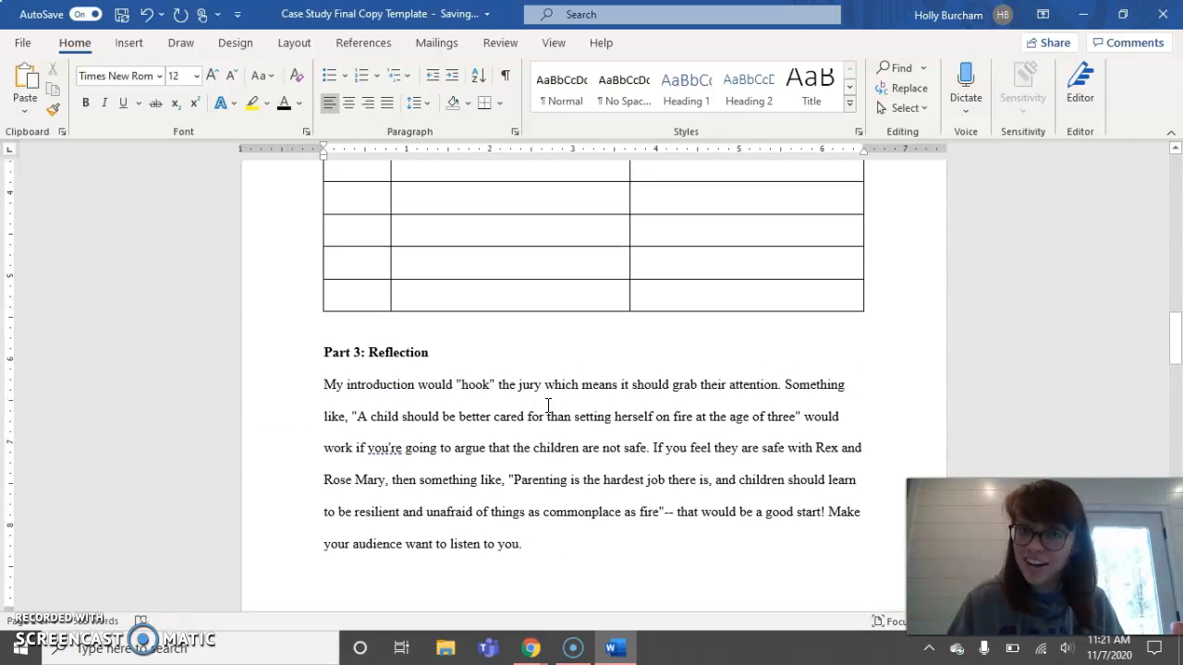
pyautogui.scroll(-1, 535, 396)
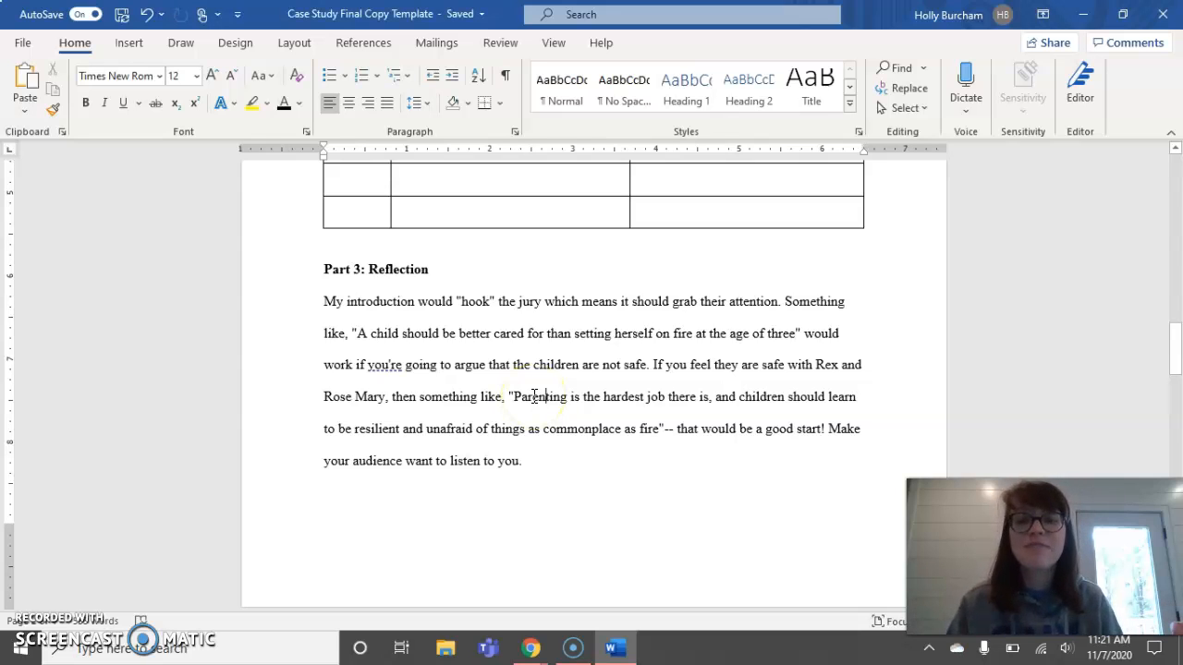
pyautogui.scroll(-10, 534, 395)
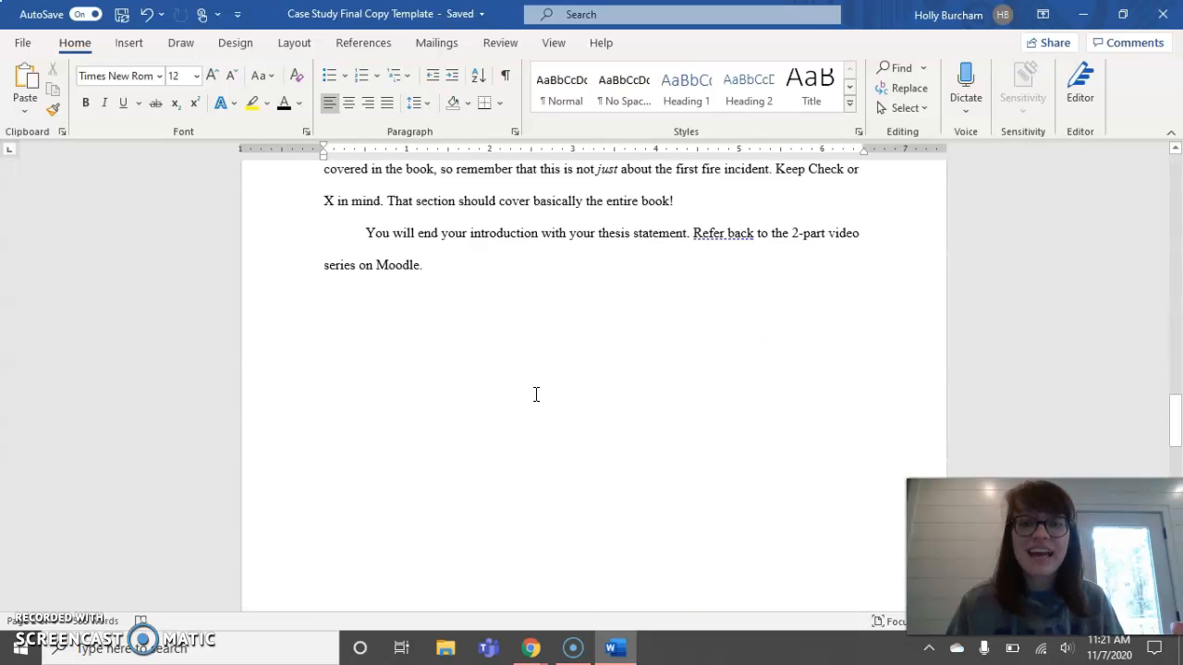
pyautogui.scroll(-5, 535, 394)
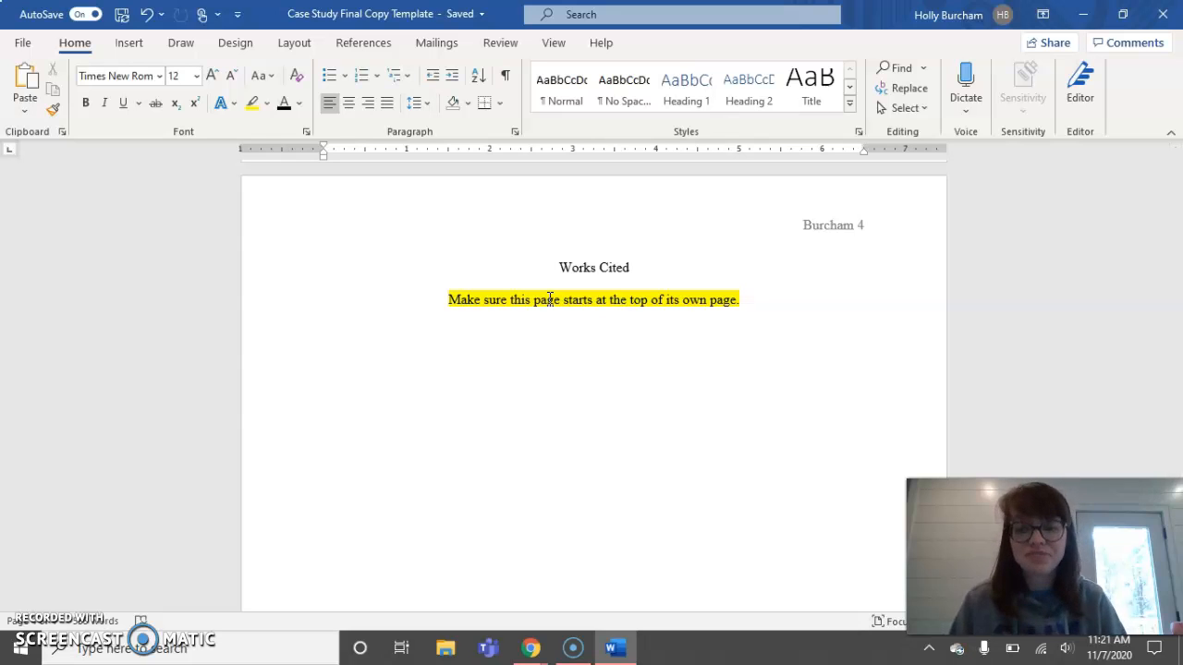
# - Delete the 'Make sure this page starts' placeholder and open OneNote's Works Cited page
pyautogui.moveTo(750, 298); pyautogui.dragTo(450, 297)
pyautogui.press('BackSpace')
pyautogui.press('BackSpace')
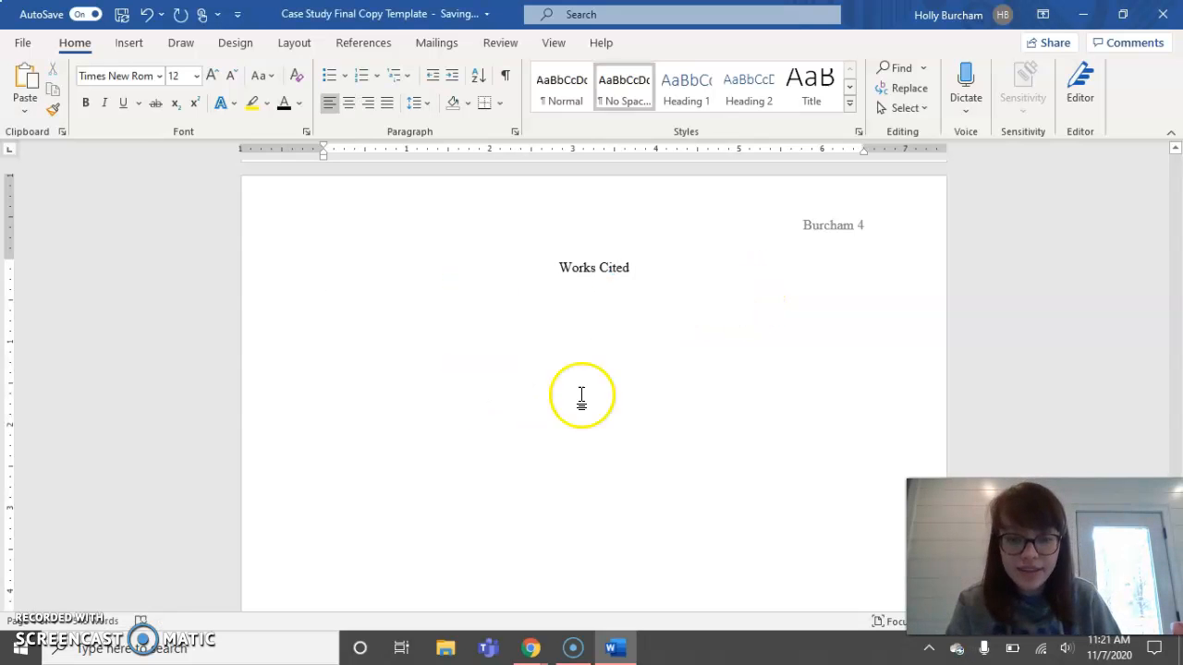
pyautogui.click(1122, 14)
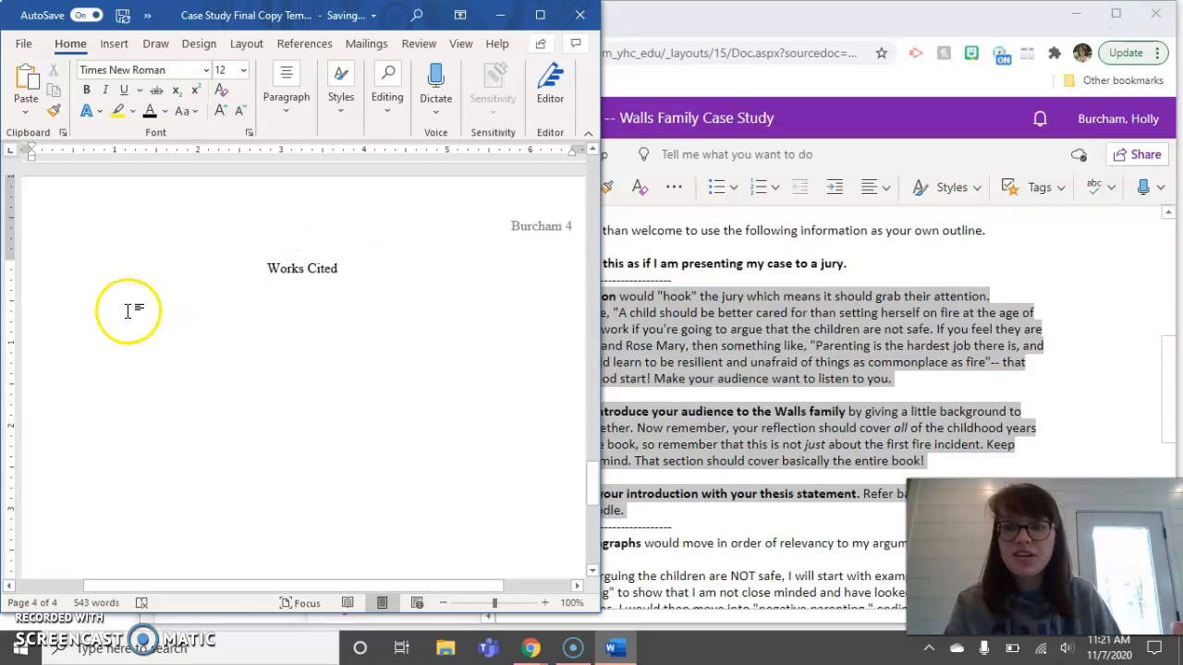
pyautogui.click(726, 340)
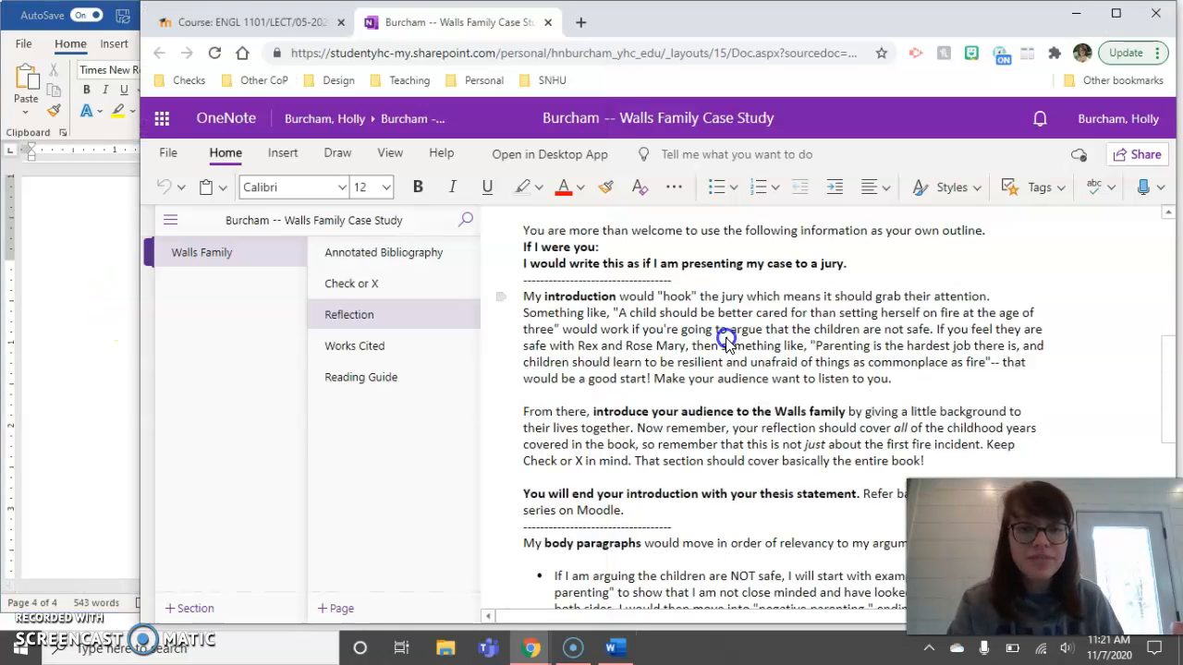
pyautogui.click(347, 354)
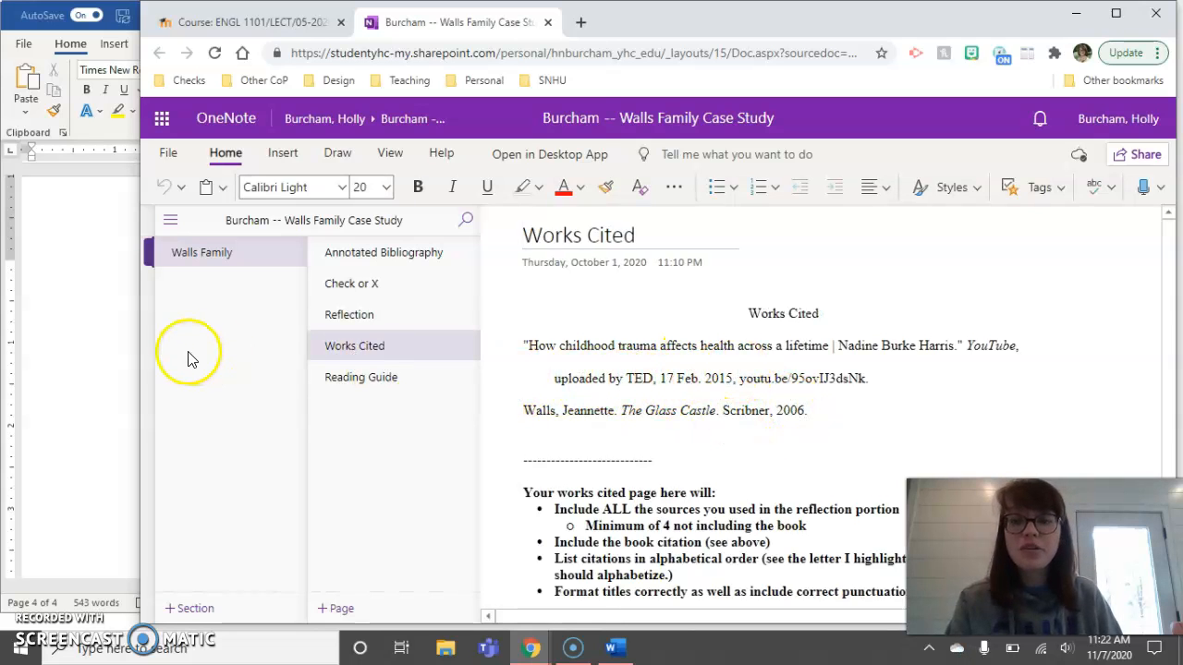
# - Copy the two example citations from OneNote and return Word to full screen
pyautogui.click(104, 336)
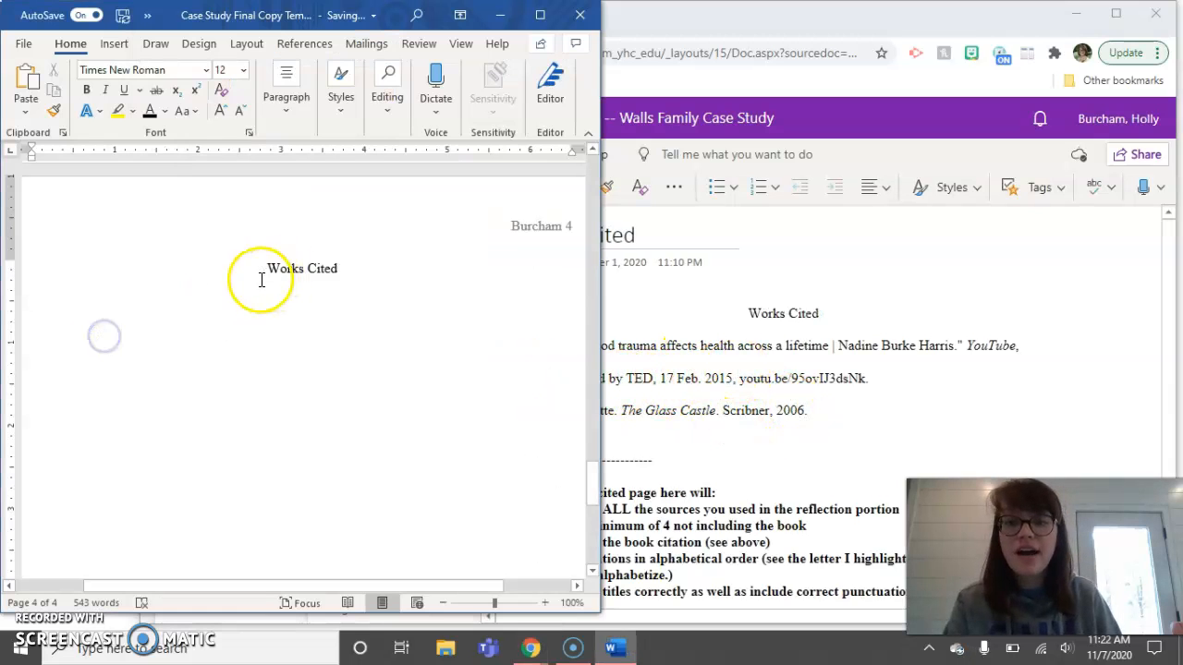
pyautogui.click(800, 355)
pyautogui.moveTo(819, 413); pyautogui.dragTo(524, 351)
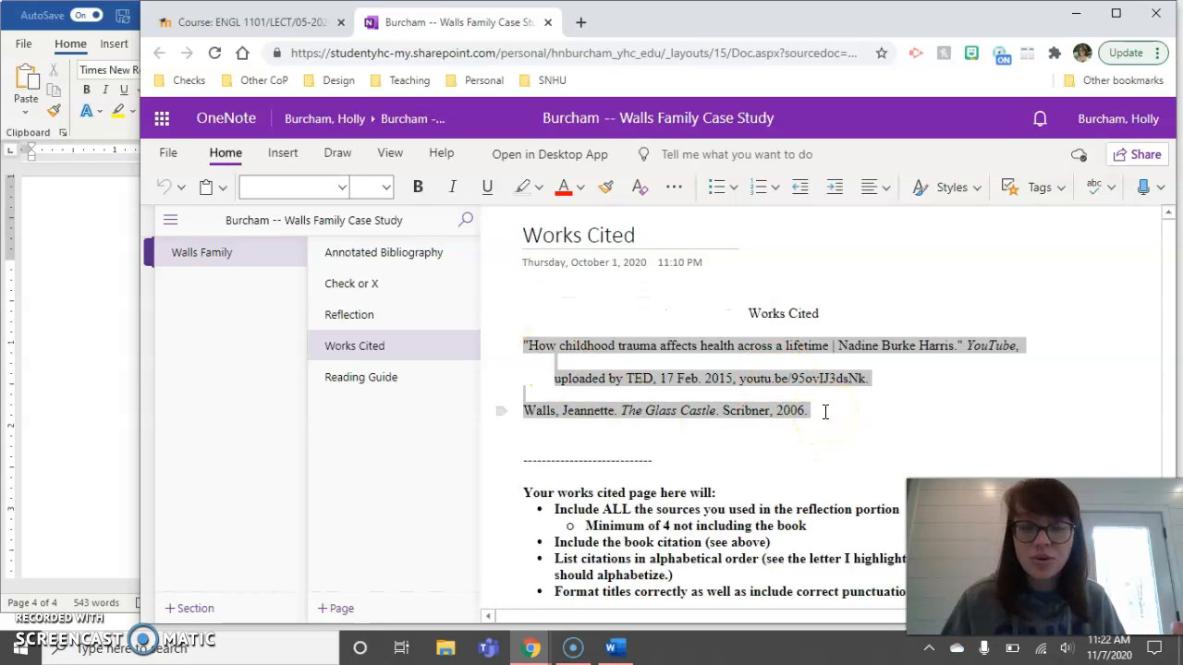
pyautogui.click(91, 348)
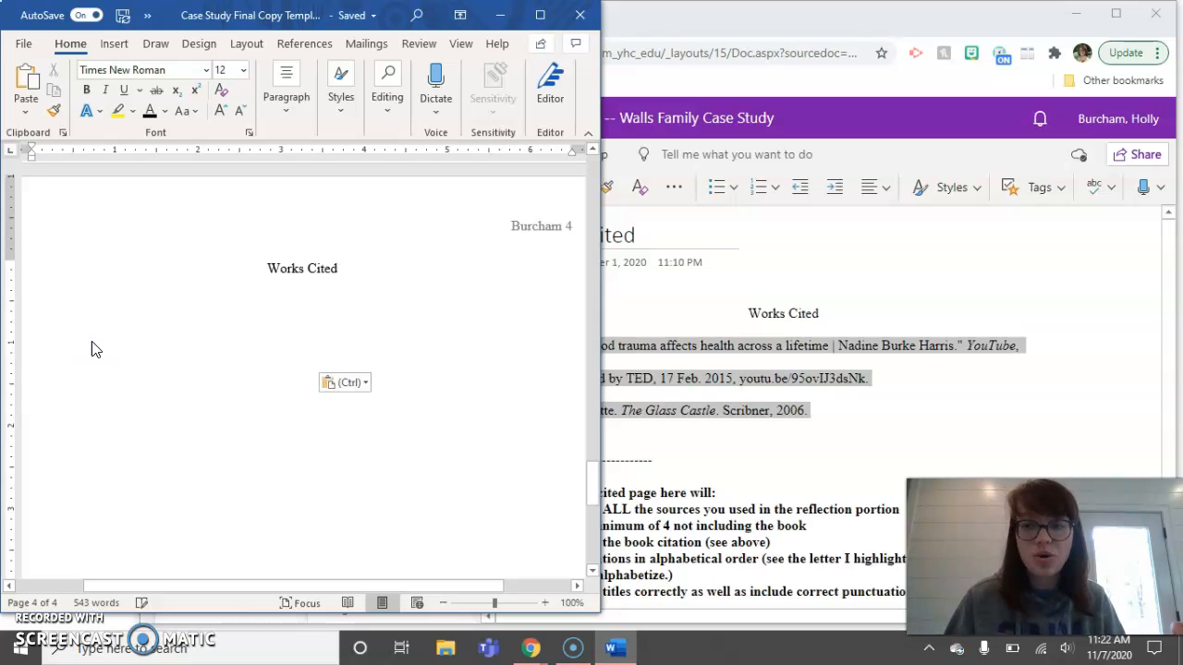
pyautogui.click(539, 14)
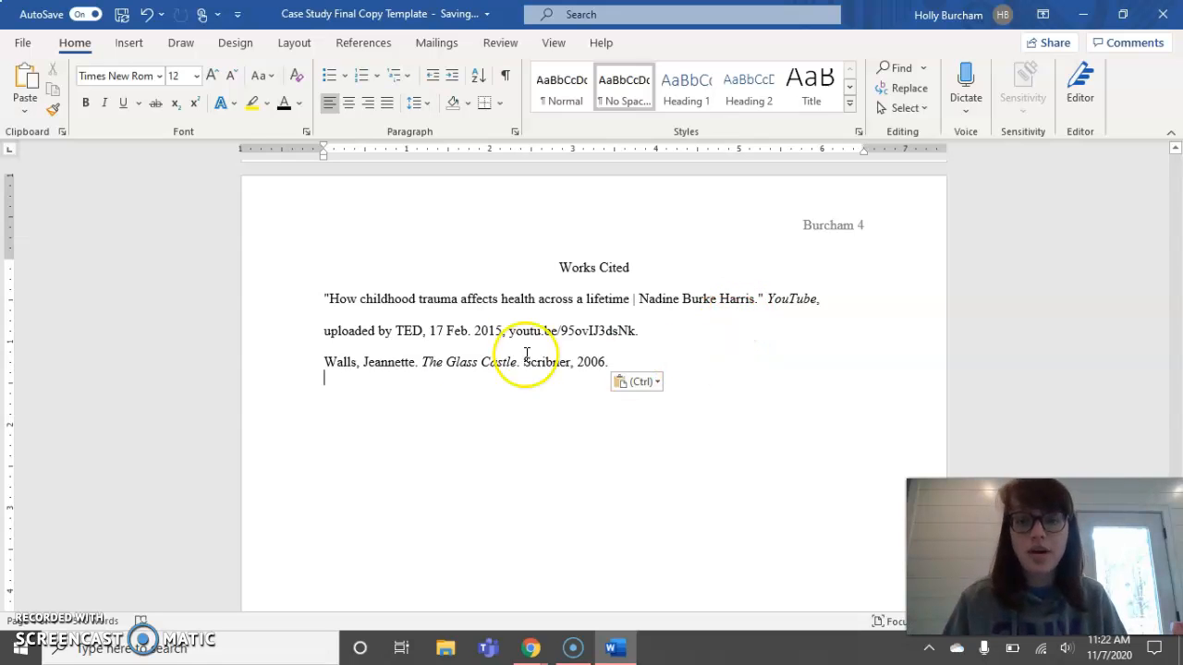
# - Join the 'uploaded by TED' line into the TED citation, remove the blank line before Walls, and select both entries
pyautogui.press('BackSpace')
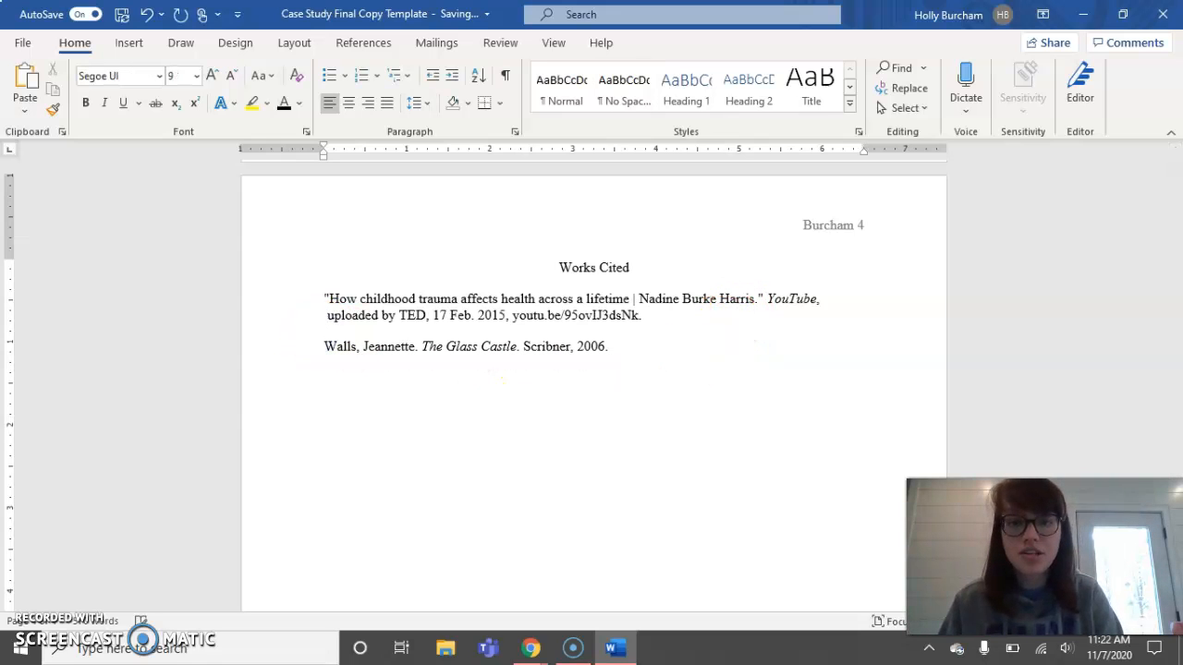
pyautogui.press('BackSpace')
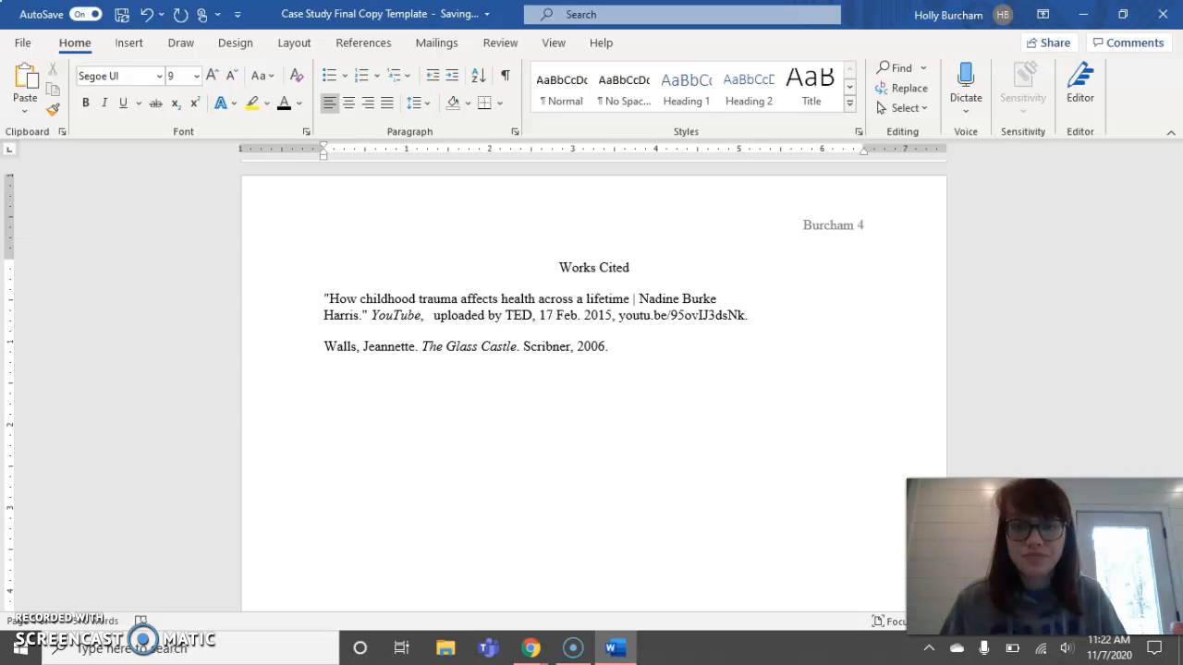
pyautogui.press('BackSpace')
pyautogui.click(318, 344)
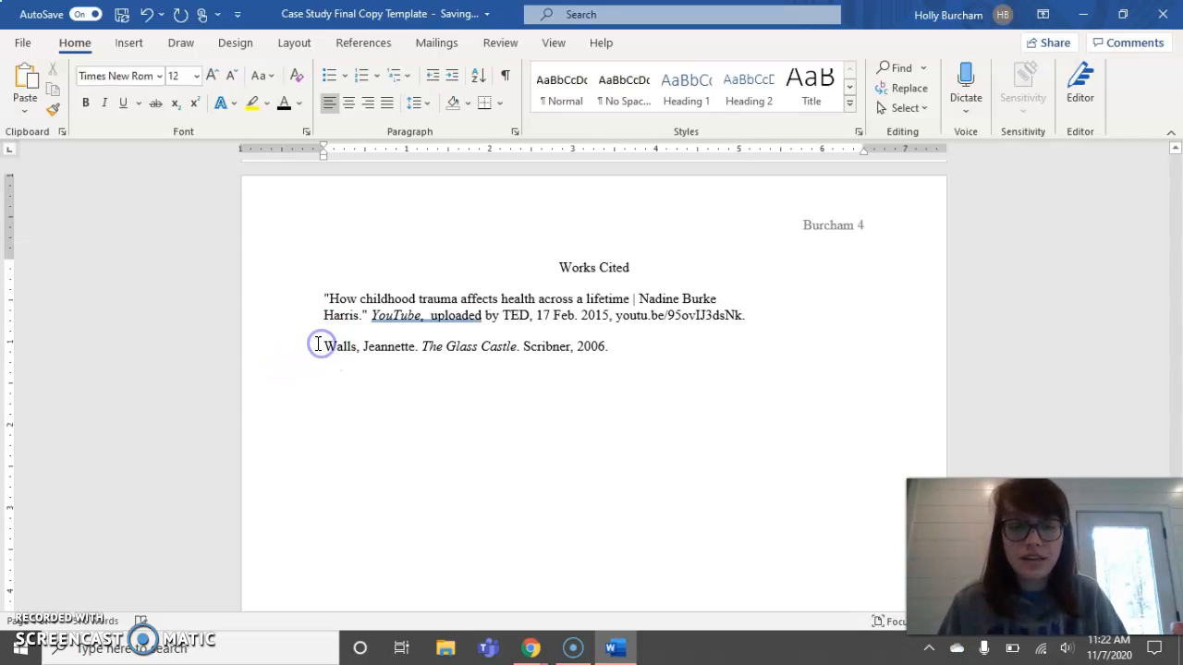
pyautogui.press('BackSpace')
pyautogui.press('BackSpace')
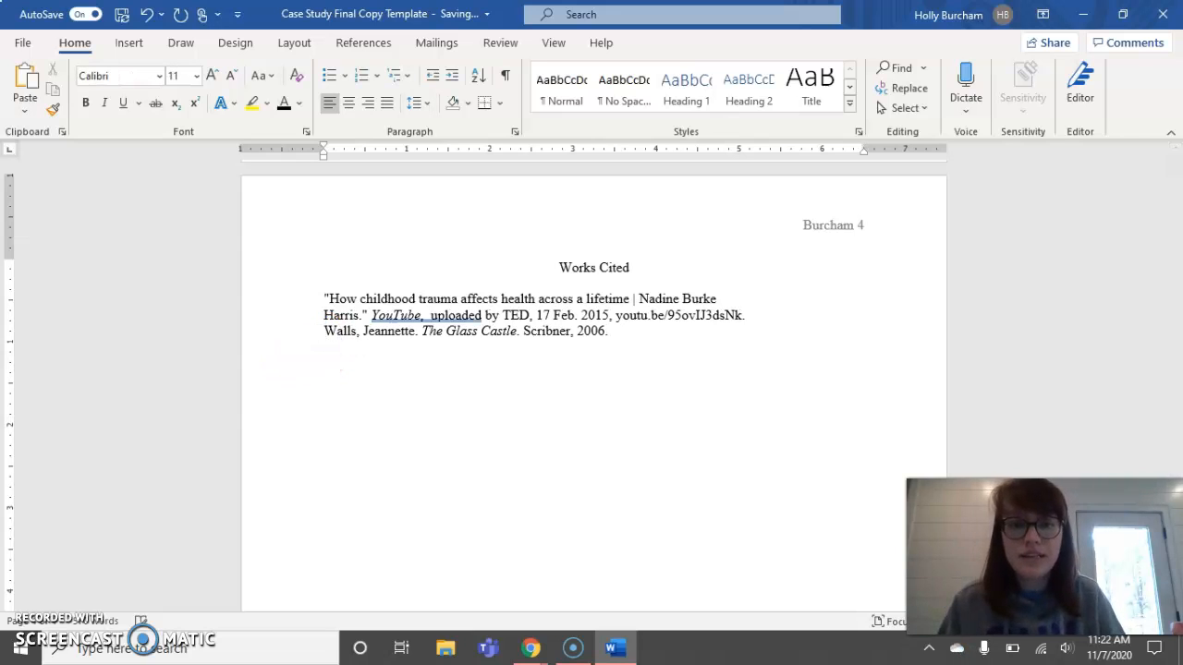
pyautogui.moveTo(613, 335); pyautogui.dragTo(318, 295)
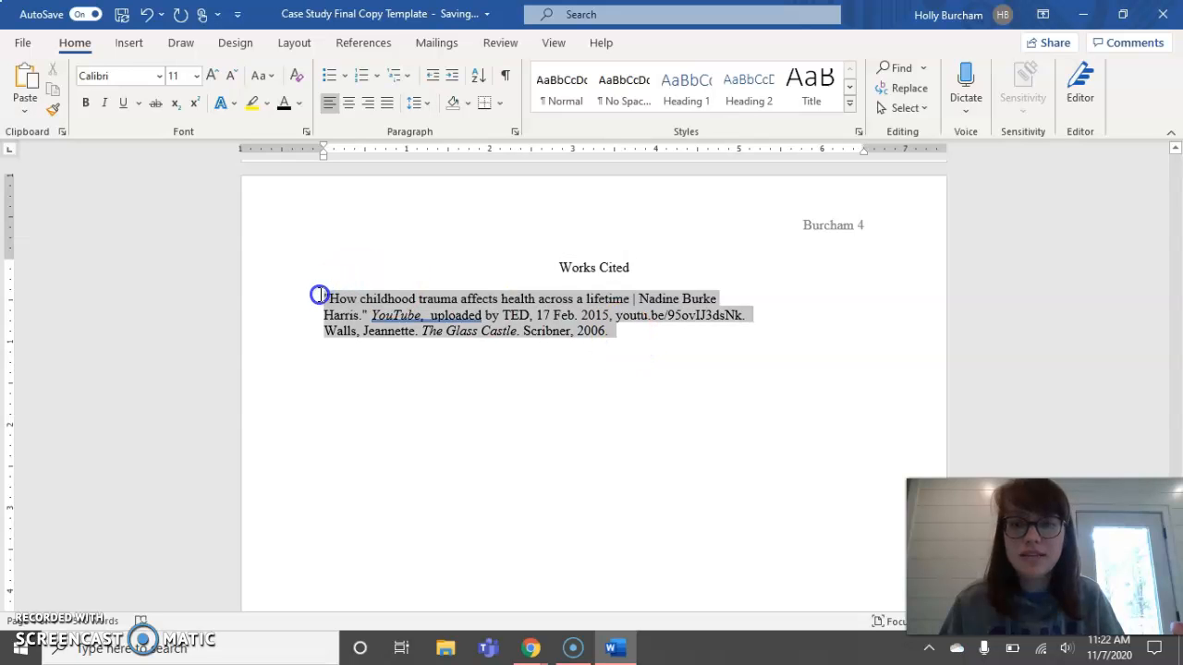
# - Set both Works Cited entries to double line spacing with no extra space between same-style paragraphs
pyautogui.click(514, 131)
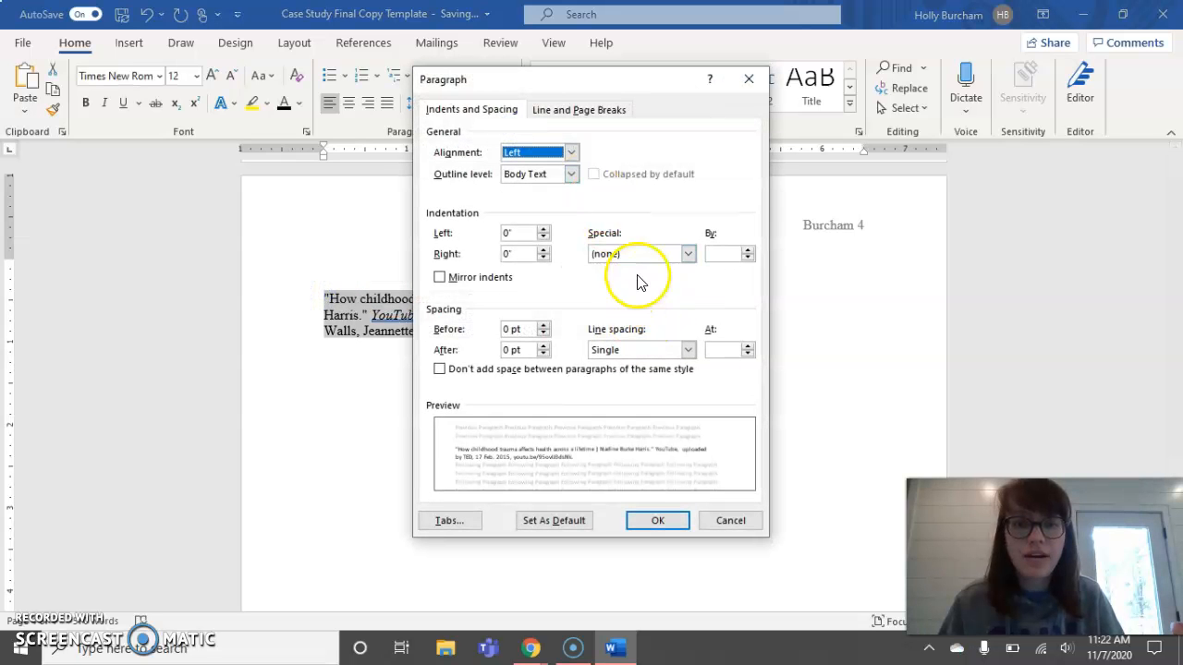
pyautogui.click(612, 349)
pyautogui.click(611, 384)
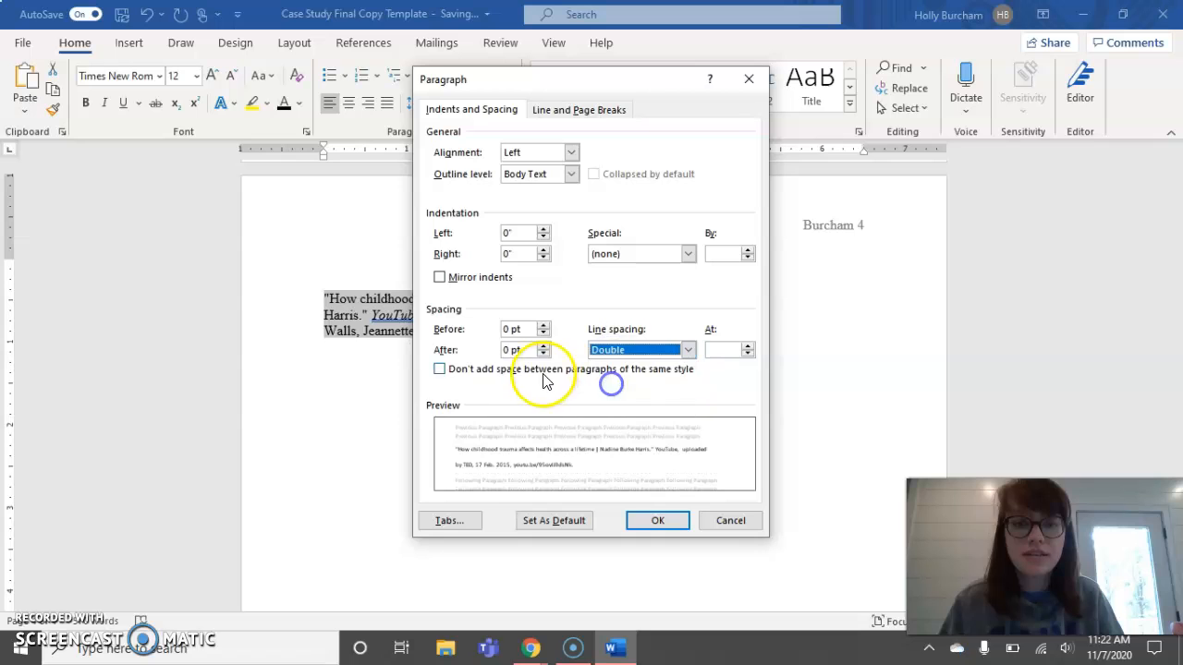
pyautogui.click(440, 369)
pyautogui.click(656, 520)
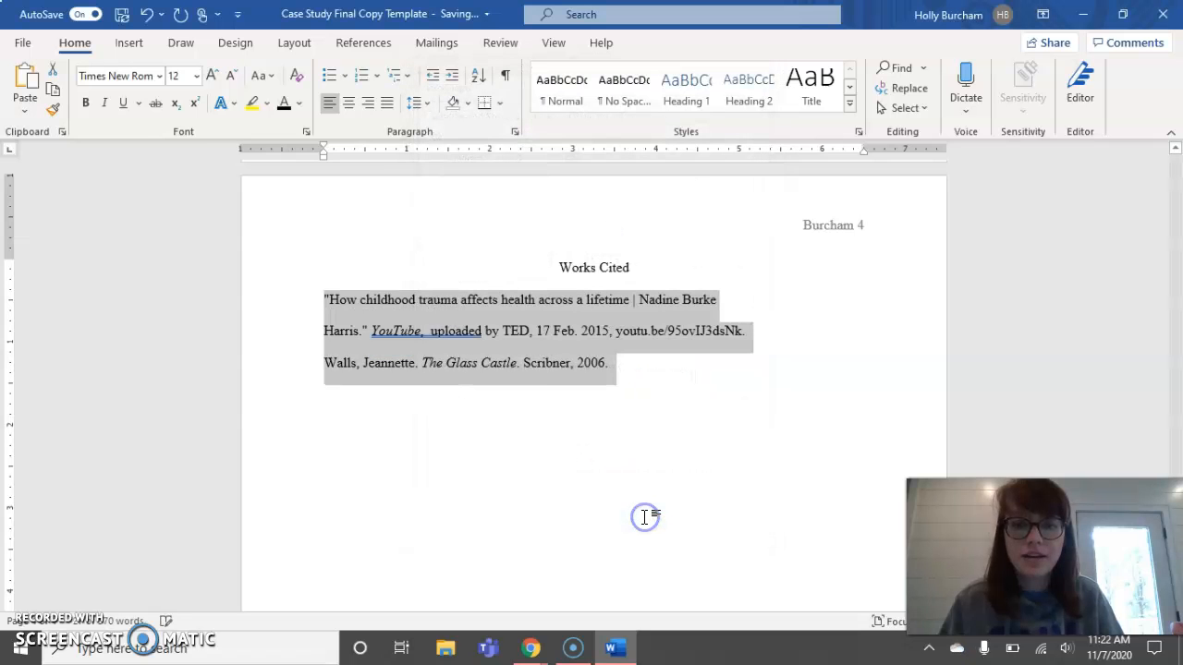
pyautogui.click(574, 364)
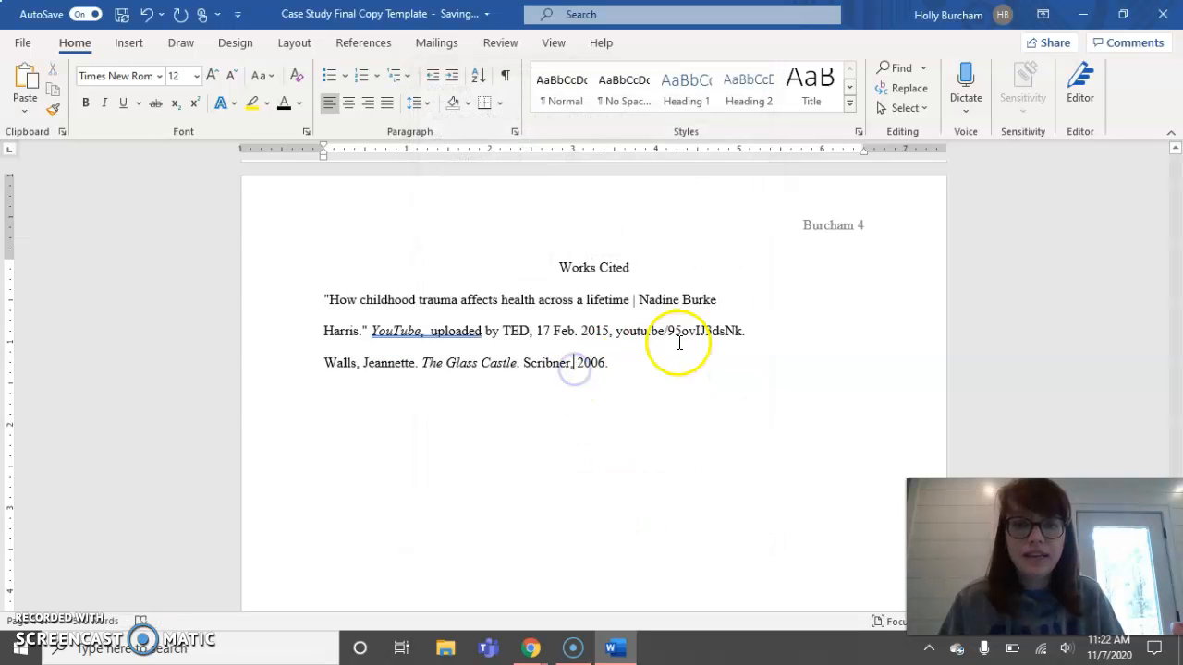
# - Give the first (TED talk) citation a 0.5" hanging indent
pyautogui.click(323, 333)
pyautogui.press('BackSpace')
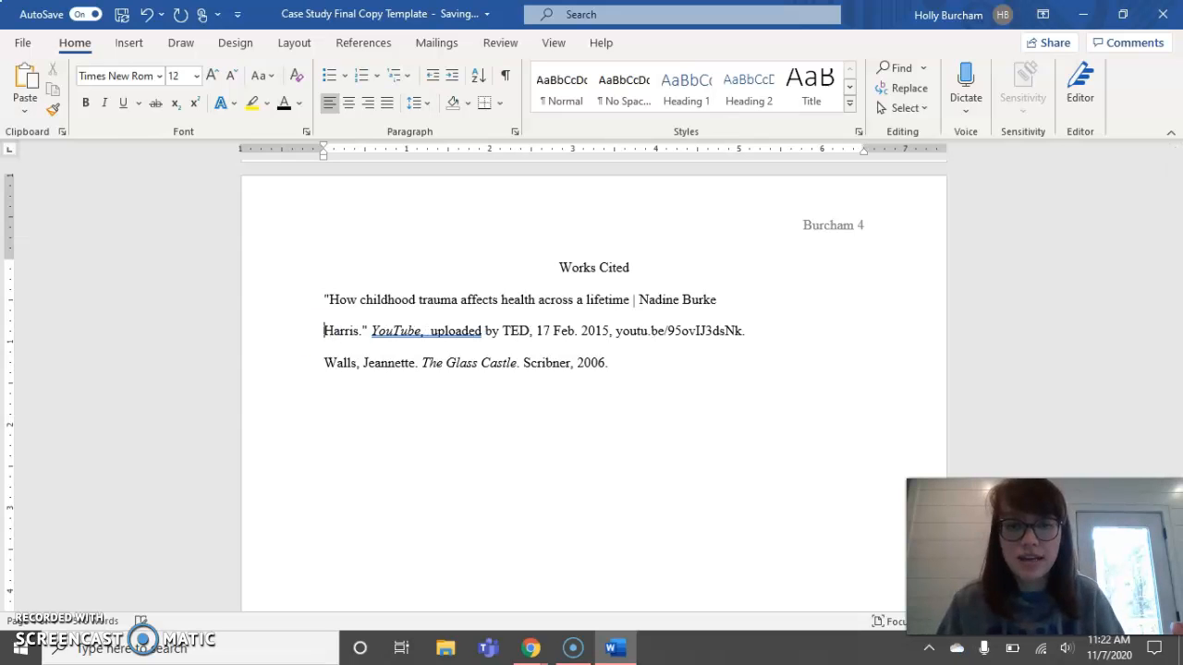
pyautogui.moveTo(747, 333); pyautogui.dragTo(334, 299)
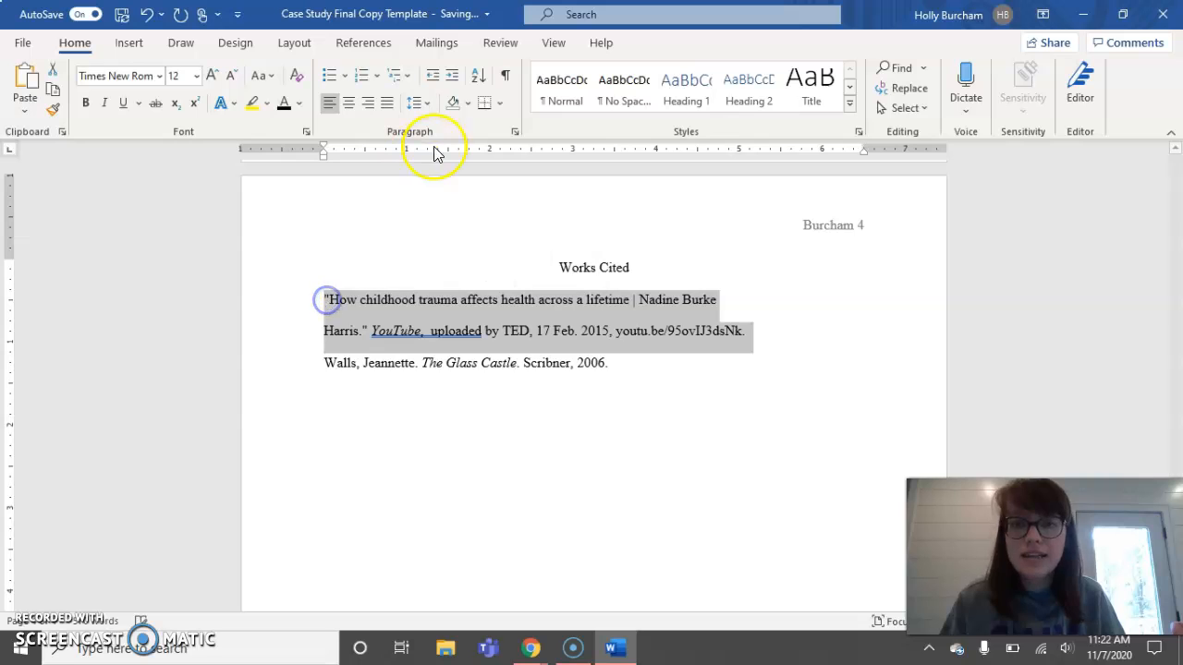
pyautogui.click(513, 132)
pyautogui.click(627, 254)
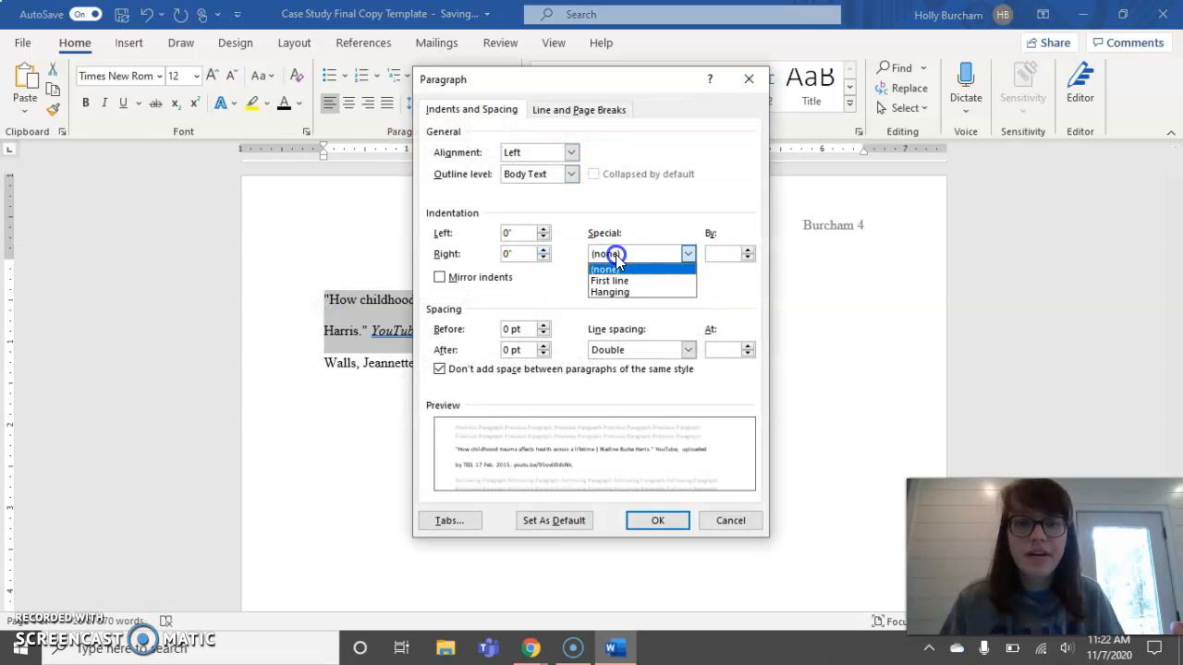
pyautogui.click(613, 289)
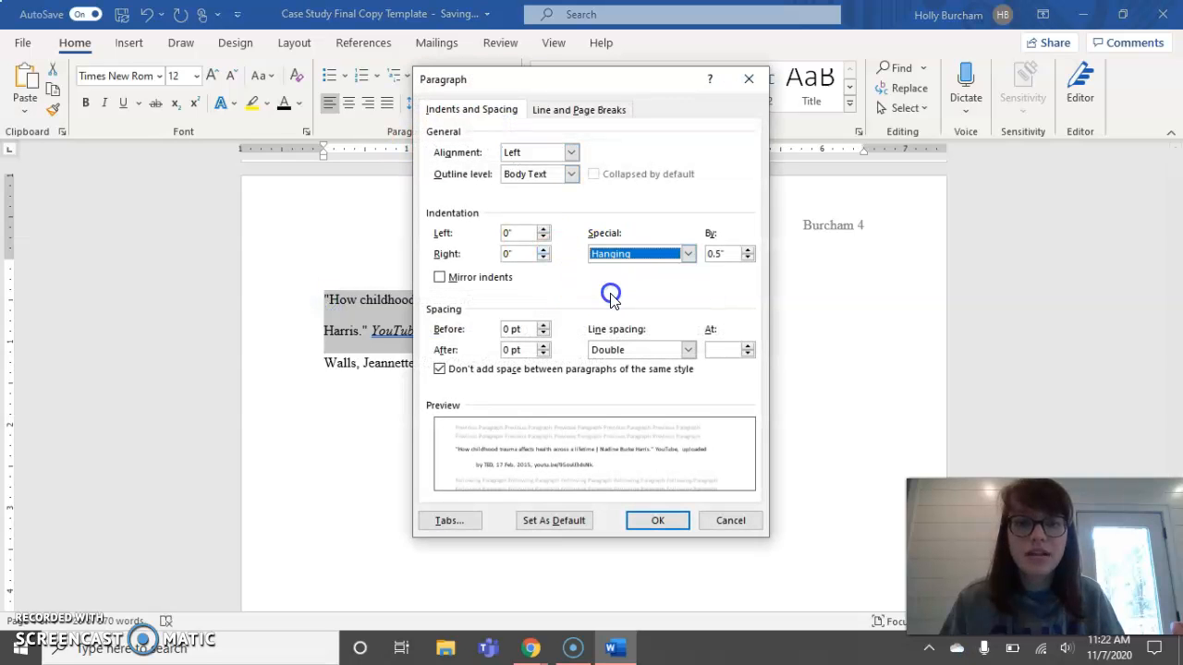
pyautogui.click(663, 528)
pyautogui.click(643, 371)
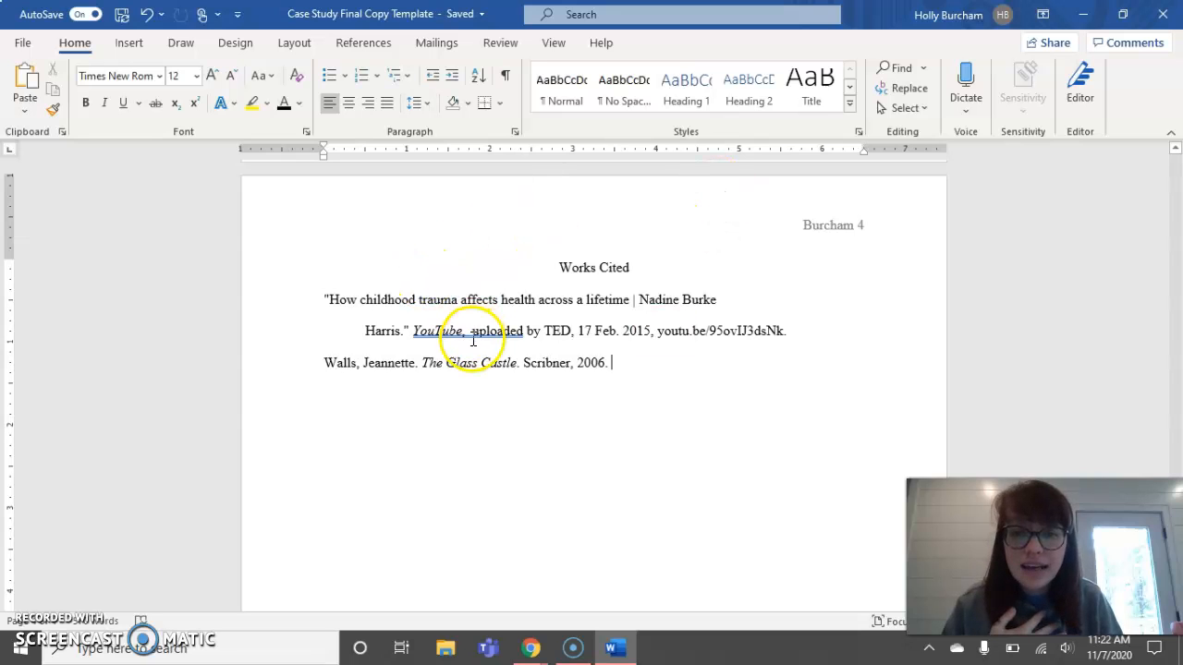
# - Delete the extra space after 'YouTube,' in the TED citation, then scroll back up toward Part 2
pyautogui.press('BackSpace')
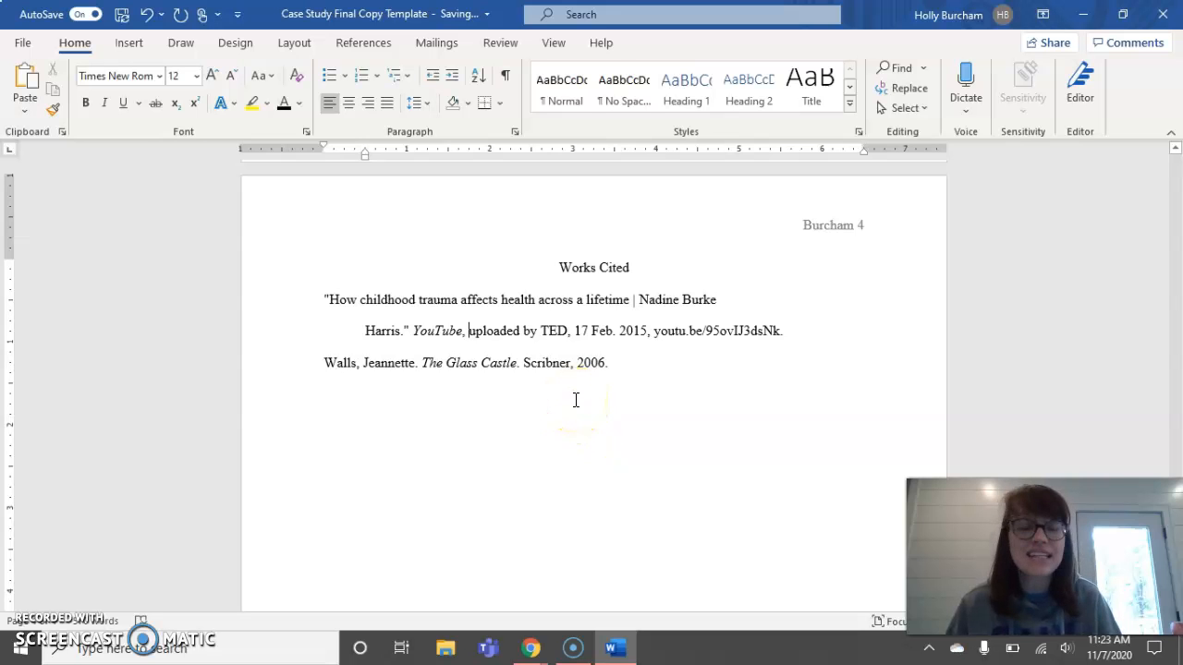
pyautogui.scroll(15, 575, 399)
pyautogui.scroll(15, 575, 400)
pyautogui.scroll(12, 577, 396)
pyautogui.scroll(-10, 576, 394)
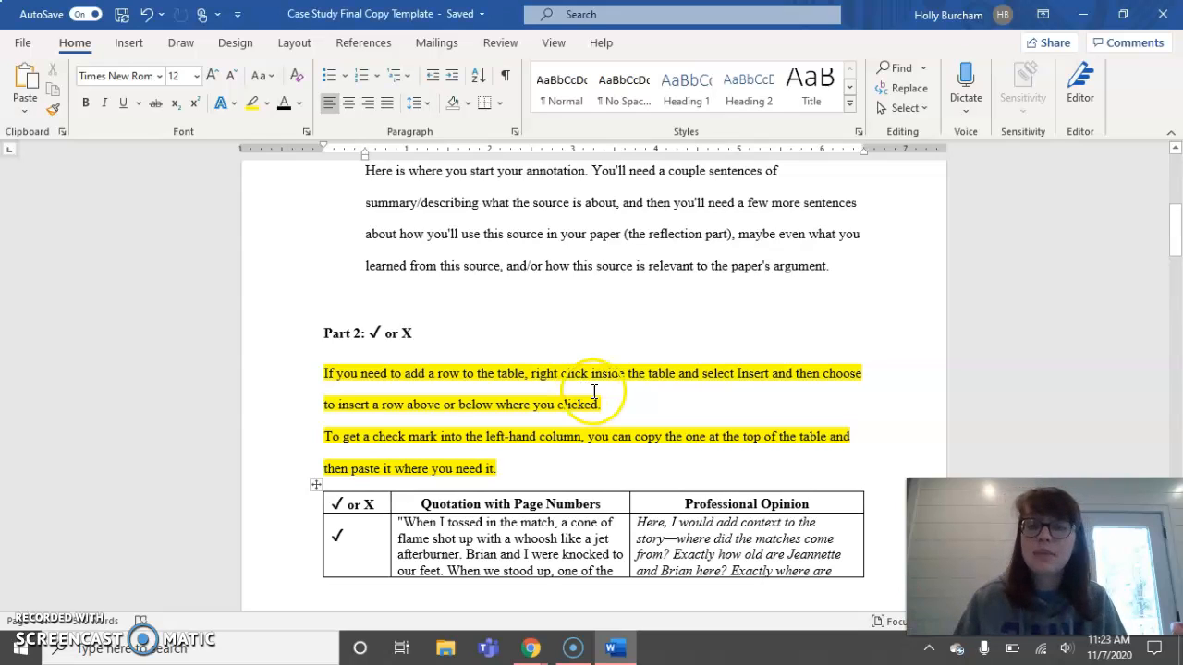
# - Delete the yellow instruction paragraphs above the Part 2 table and the one near the top of page 1
pyautogui.moveTo(521, 472); pyautogui.dragTo(323, 374)
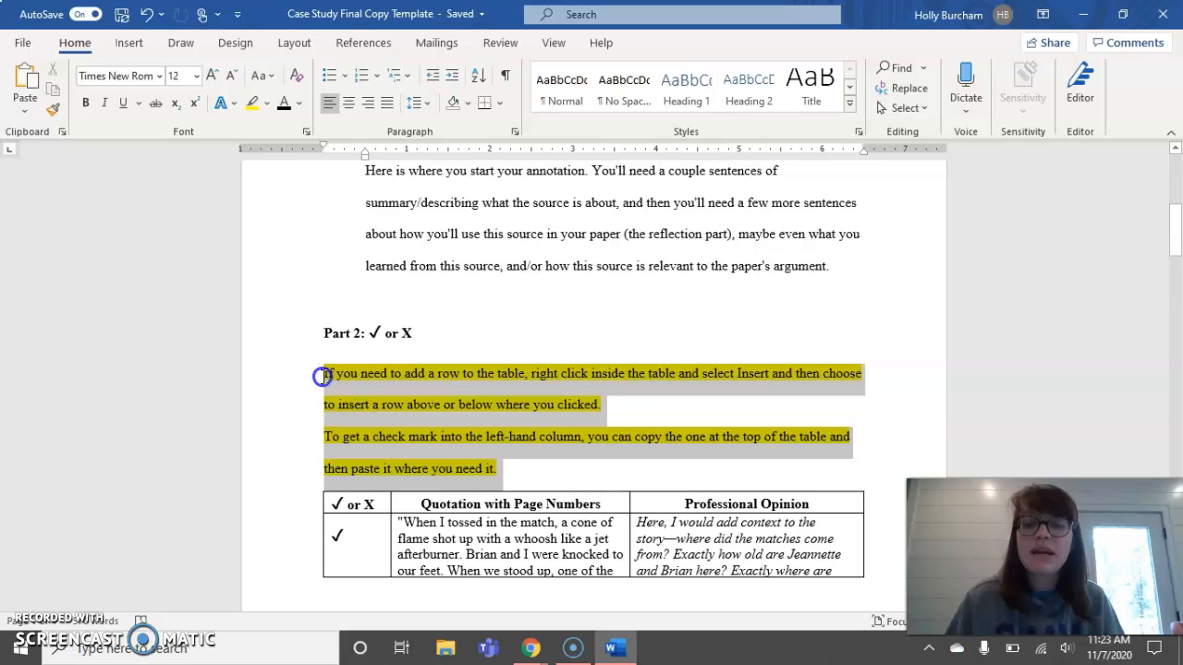
pyautogui.press('Delete')
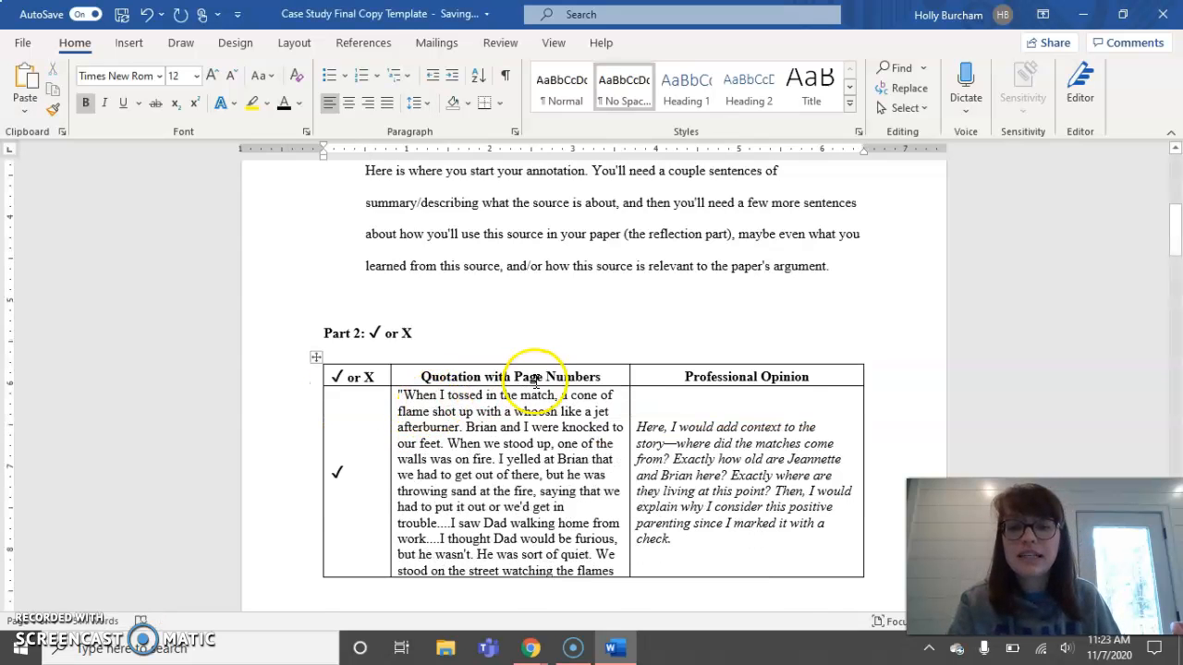
pyautogui.scroll(8, 536, 379)
pyautogui.doubleClick(301, 271)
pyautogui.press('Delete')
pyautogui.scroll(-10, 506, 362)
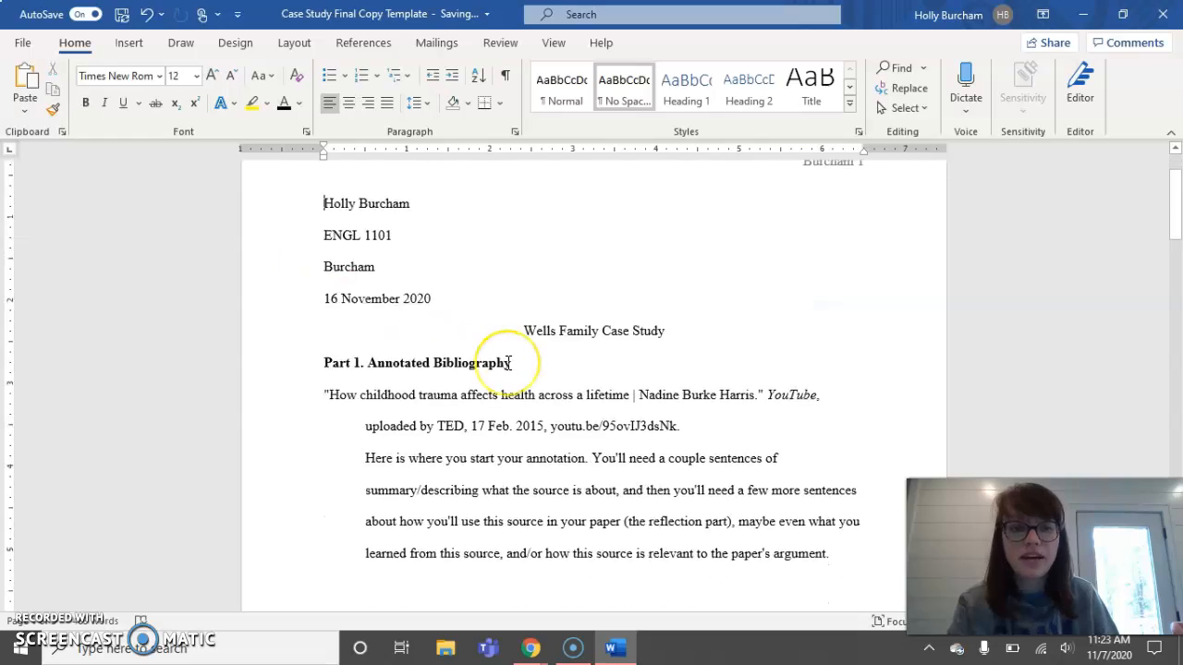
pyautogui.scroll(-10, 506, 363)
pyautogui.scroll(5, 532, 180)
pyautogui.click(532, 181)
pyautogui.scroll(-15, 560, 462)
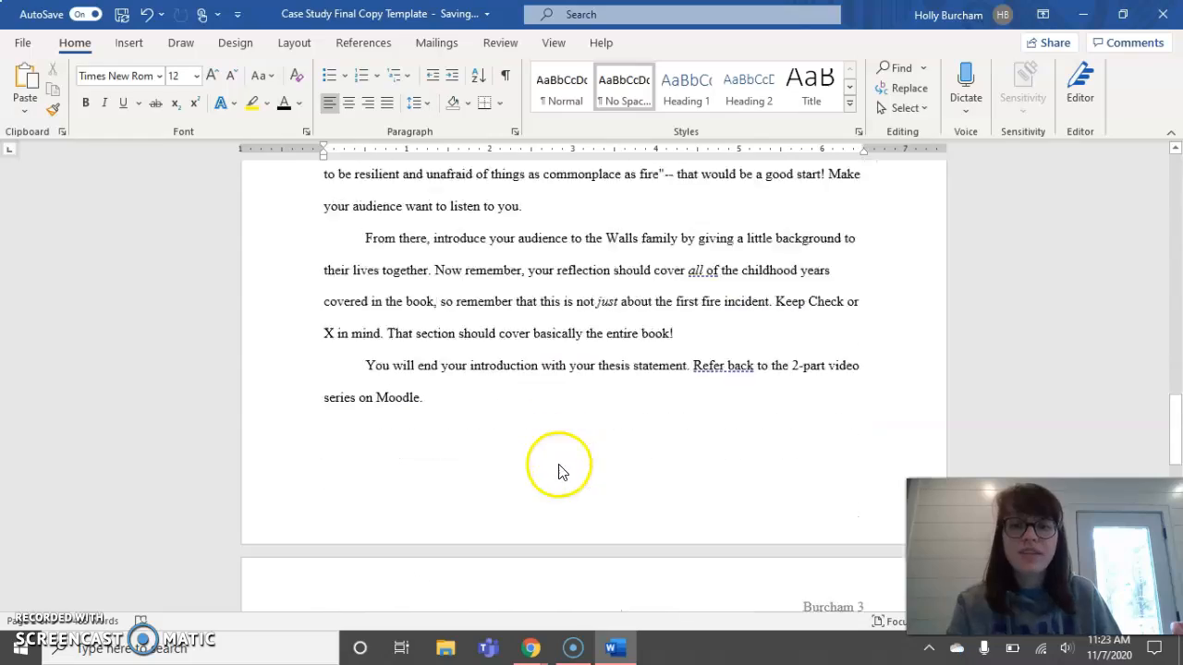
pyautogui.scroll(15, 560, 464)
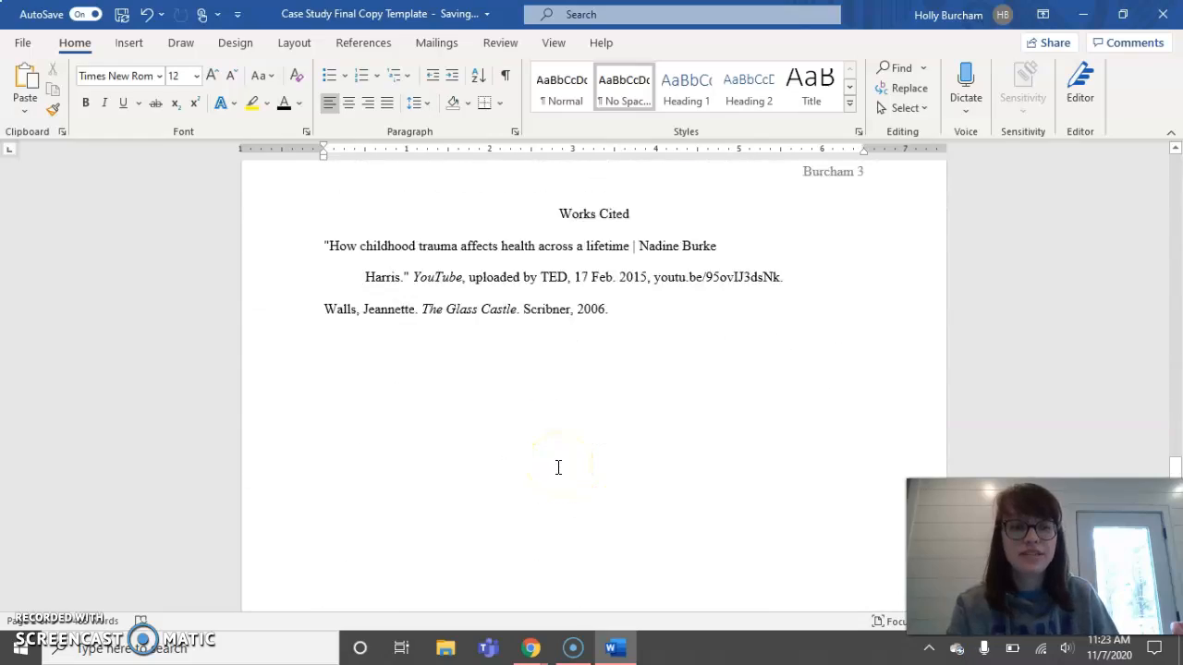
pyautogui.scroll(8, 558, 467)
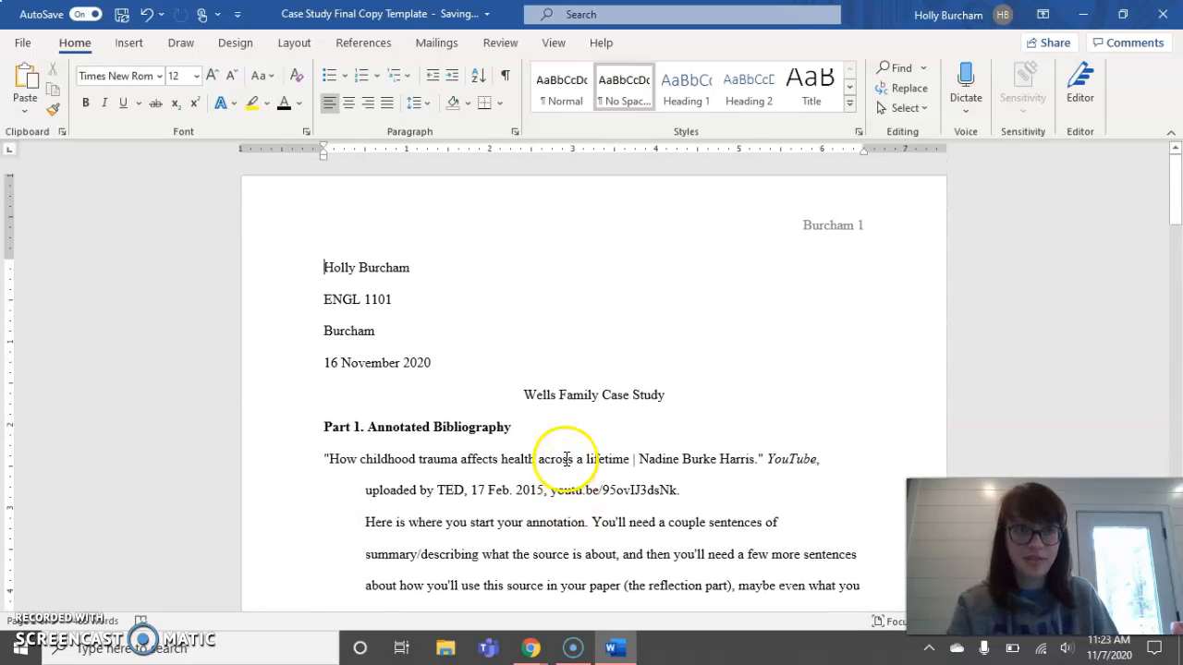
# - Save a PDF copy named 'Case Study Final Copy' to the OneDrive Desktop folder
pyautogui.click(22, 43)
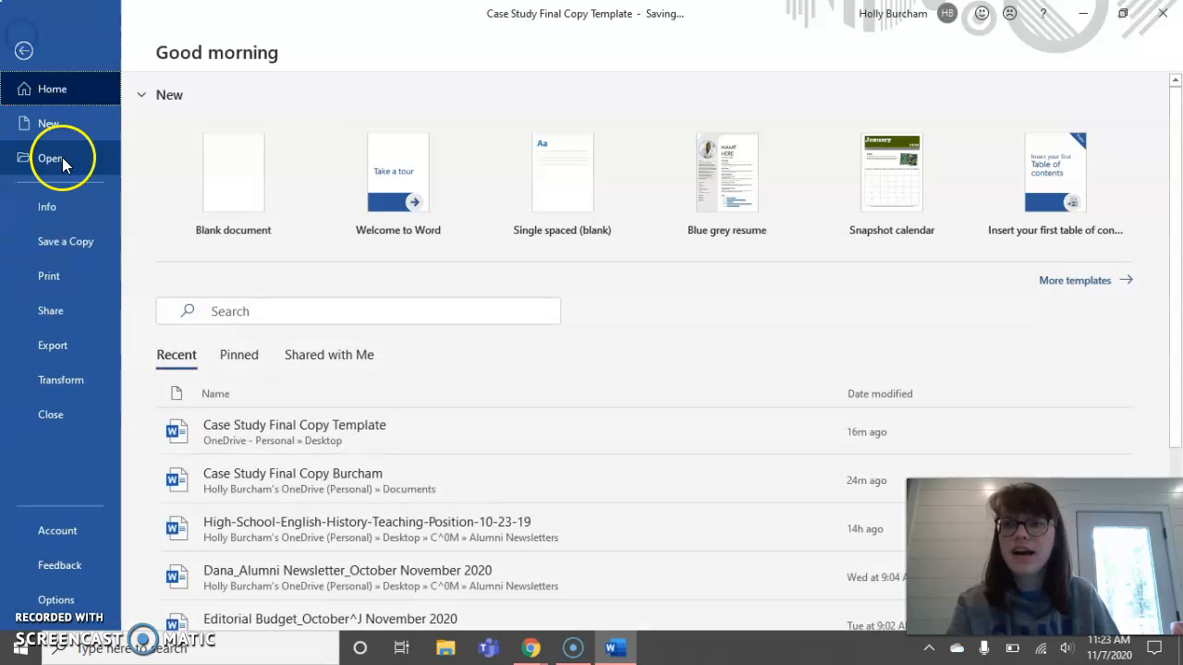
pyautogui.click(74, 241)
pyautogui.click(619, 157)
pyautogui.click(515, 275)
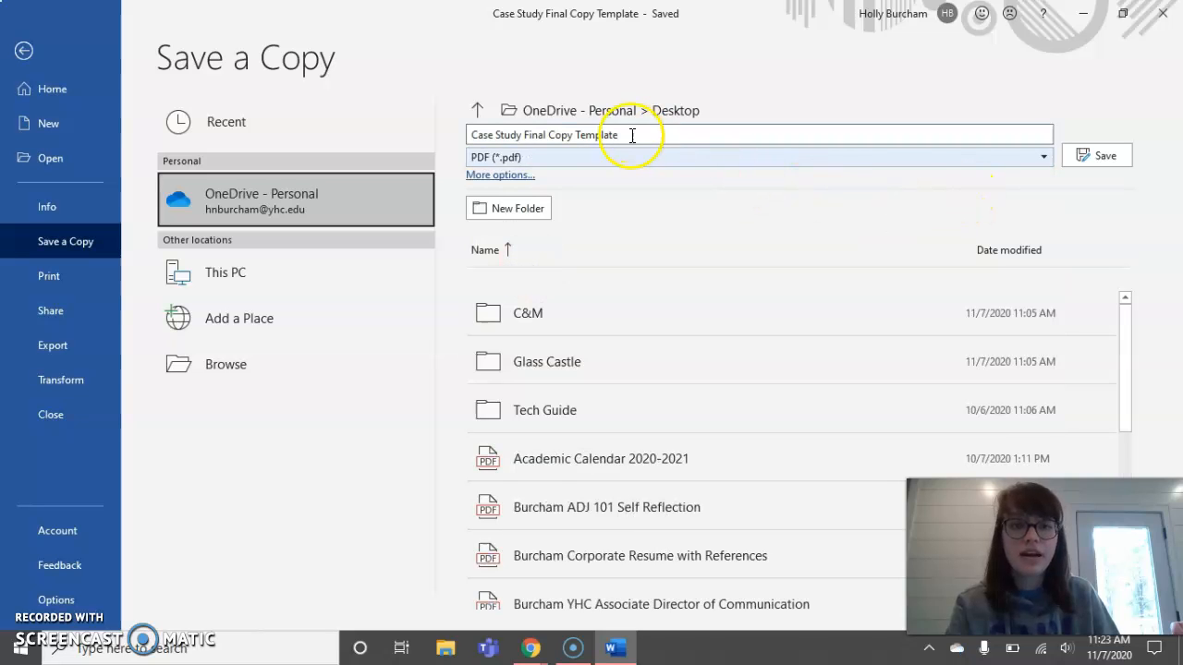
pyautogui.click(599, 135)
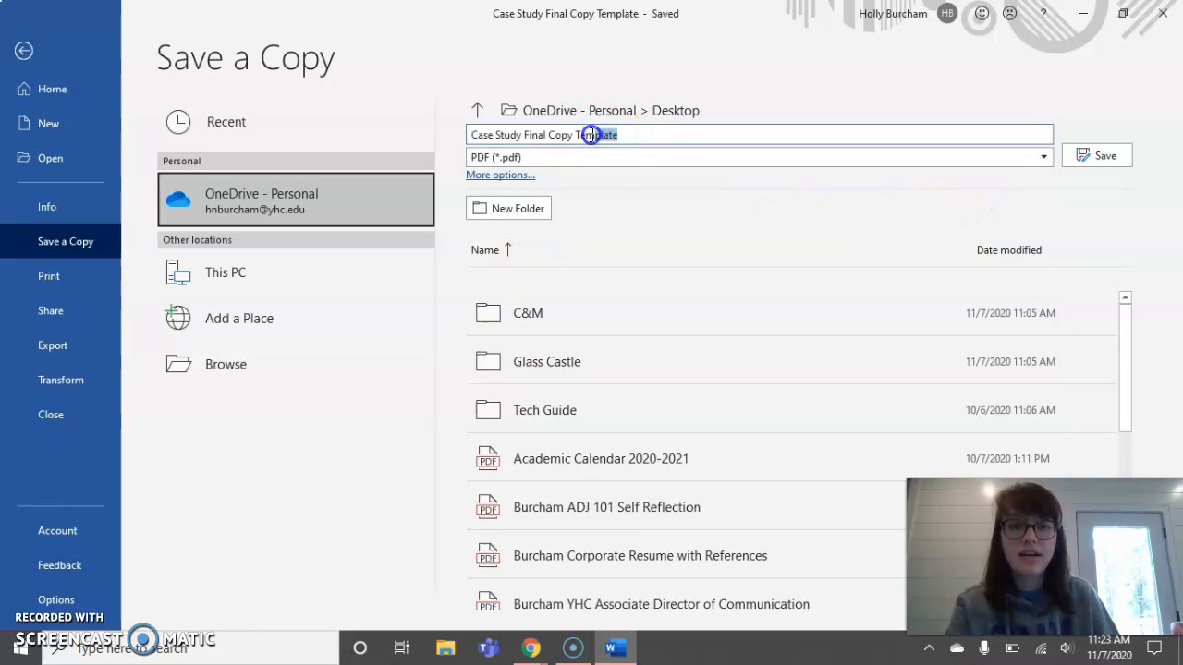
pyautogui.press('BackSpace')
pyautogui.click(1092, 156)
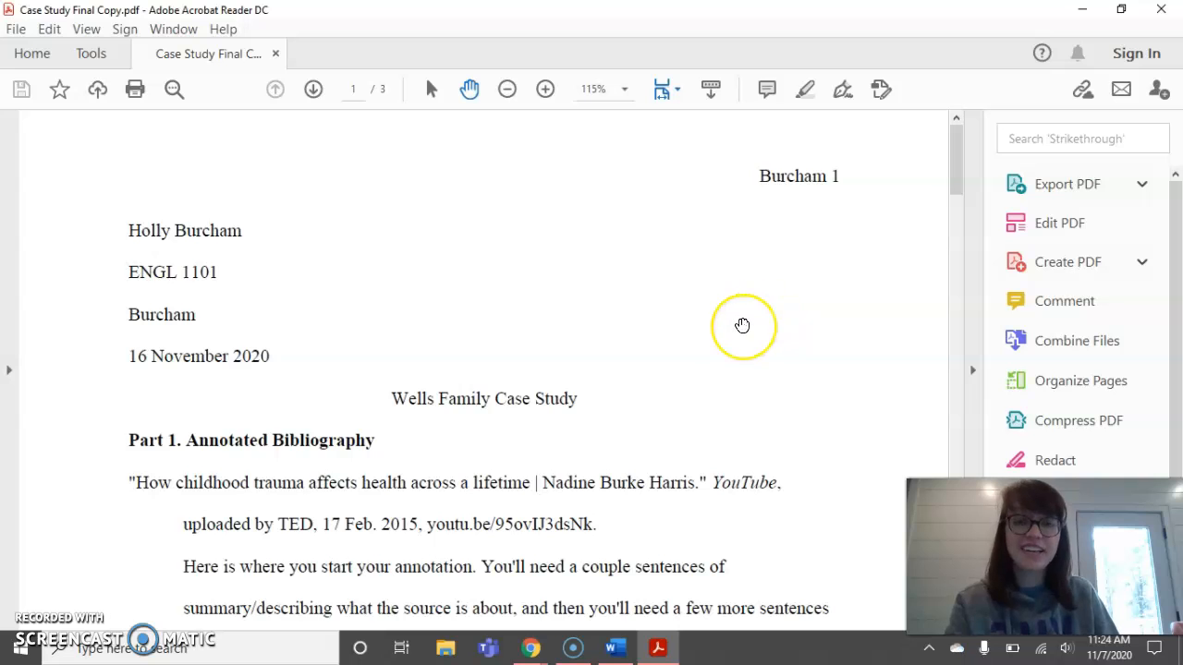
# - Scroll through Case Study Final Copy.pdf in Acrobat Reader and return to its first page
pyautogui.scroll(-3, 742, 325)
pyautogui.scroll(-5, 742, 326)
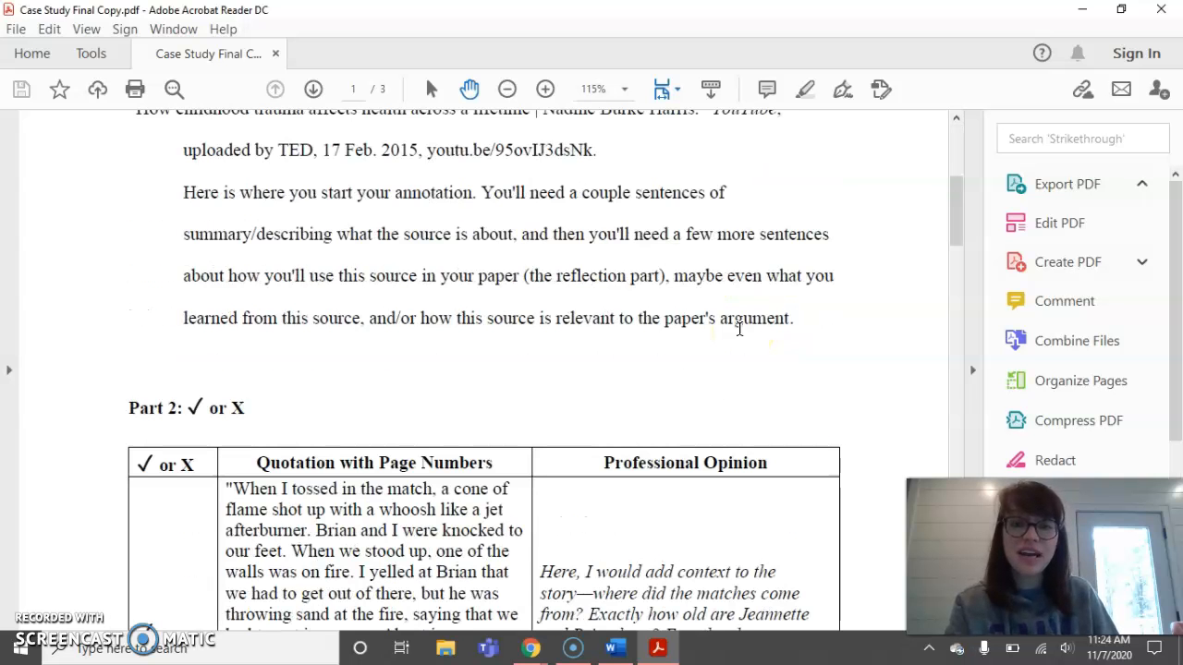
pyautogui.scroll(-4, 739, 330)
pyautogui.moveTo(956, 226); pyautogui.dragTo(930, 155)
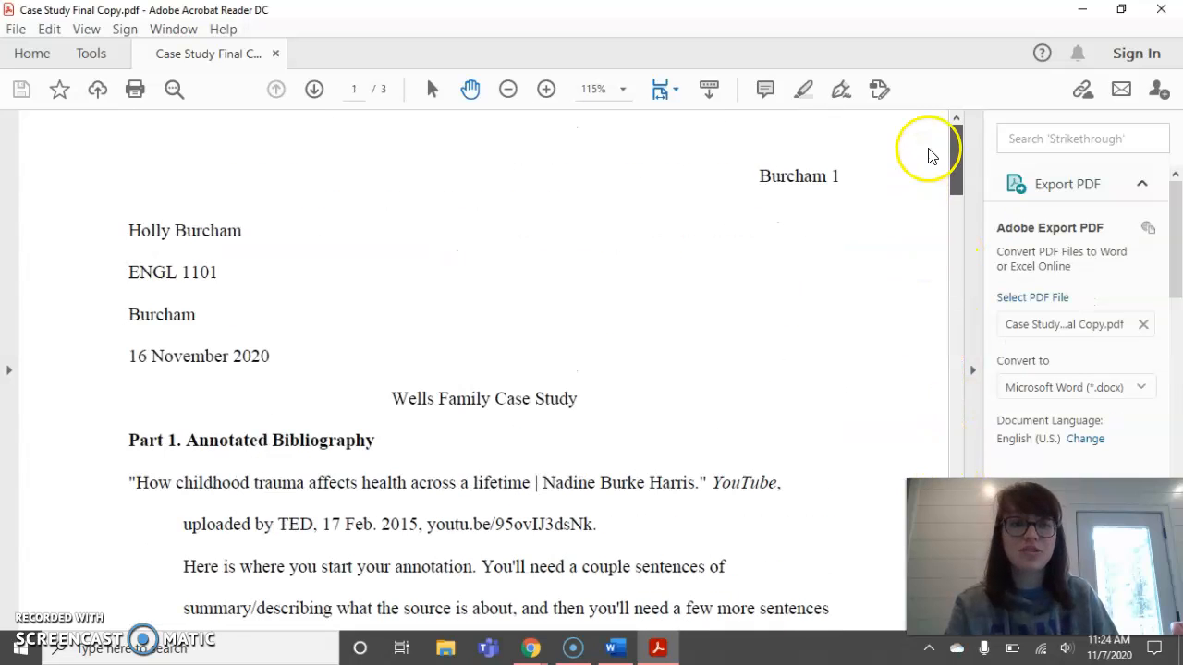